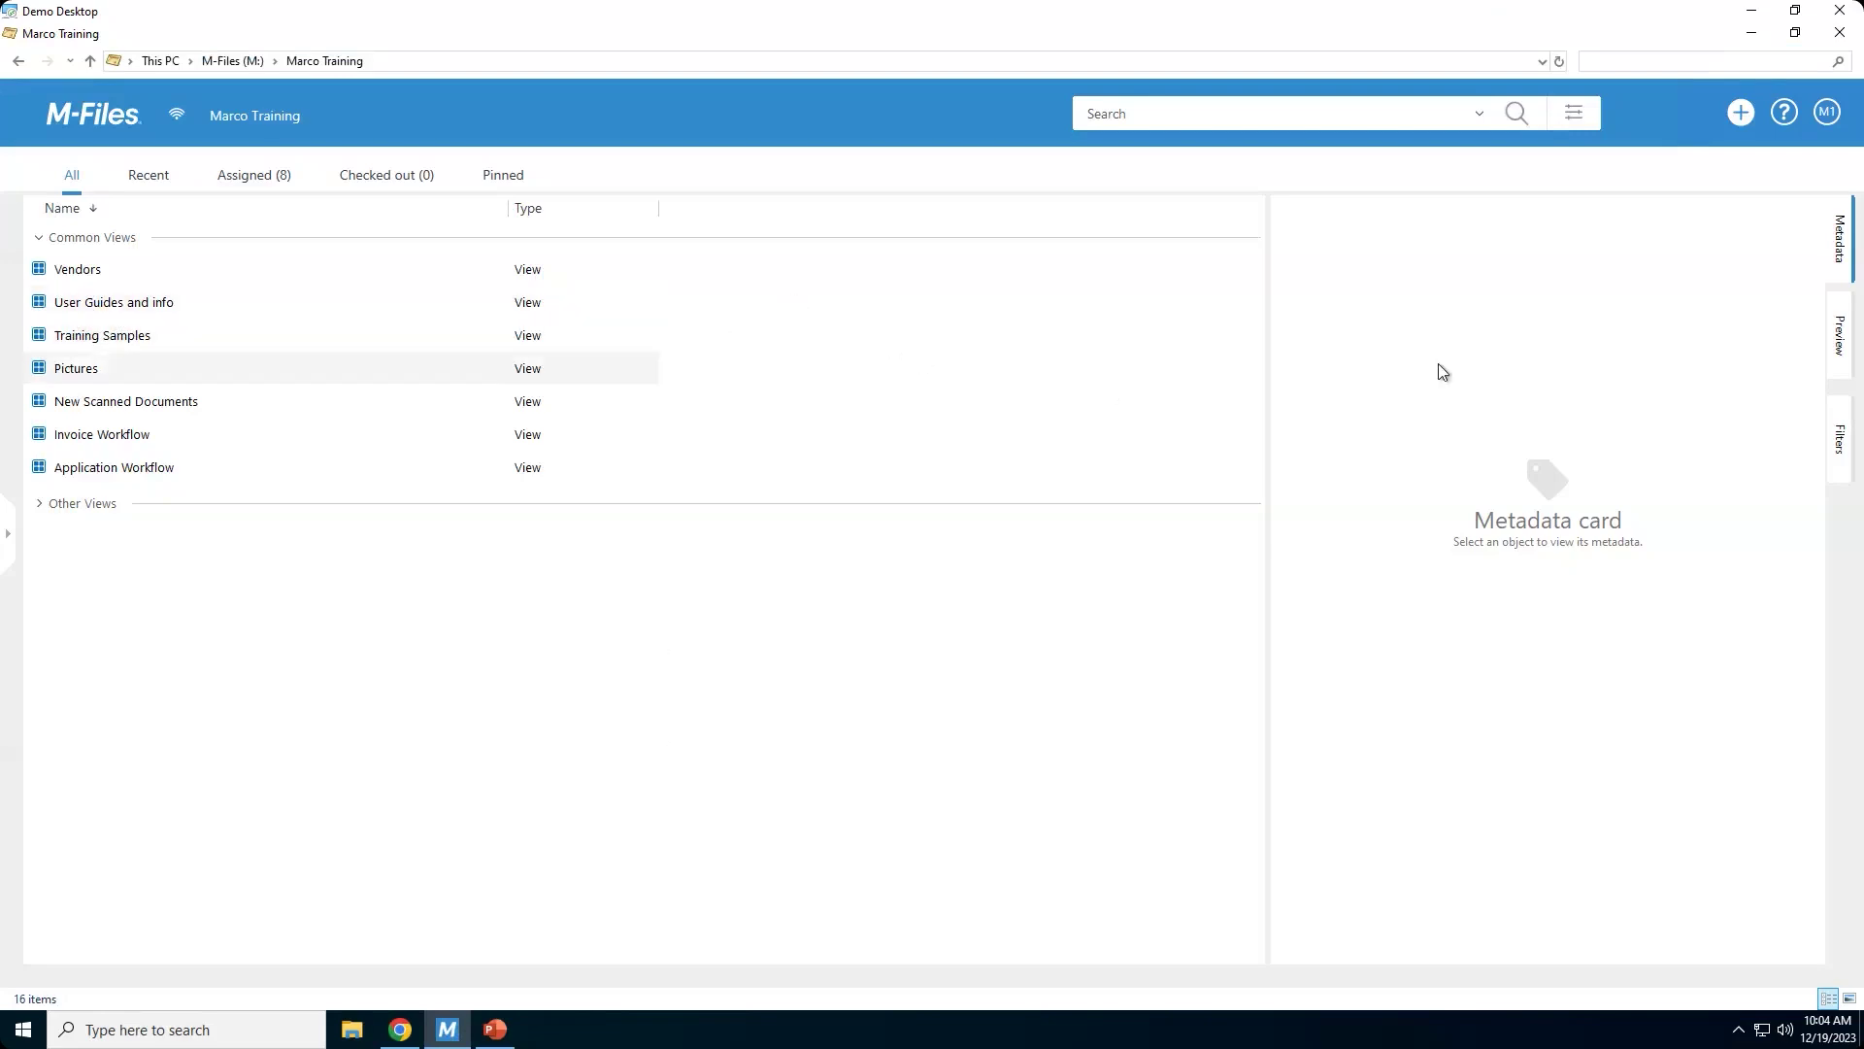
View the QR code and server address for using the vault with M-Files Mobile, and close the window.
{"action": "left_click", "coordinate": [1826, 117]}
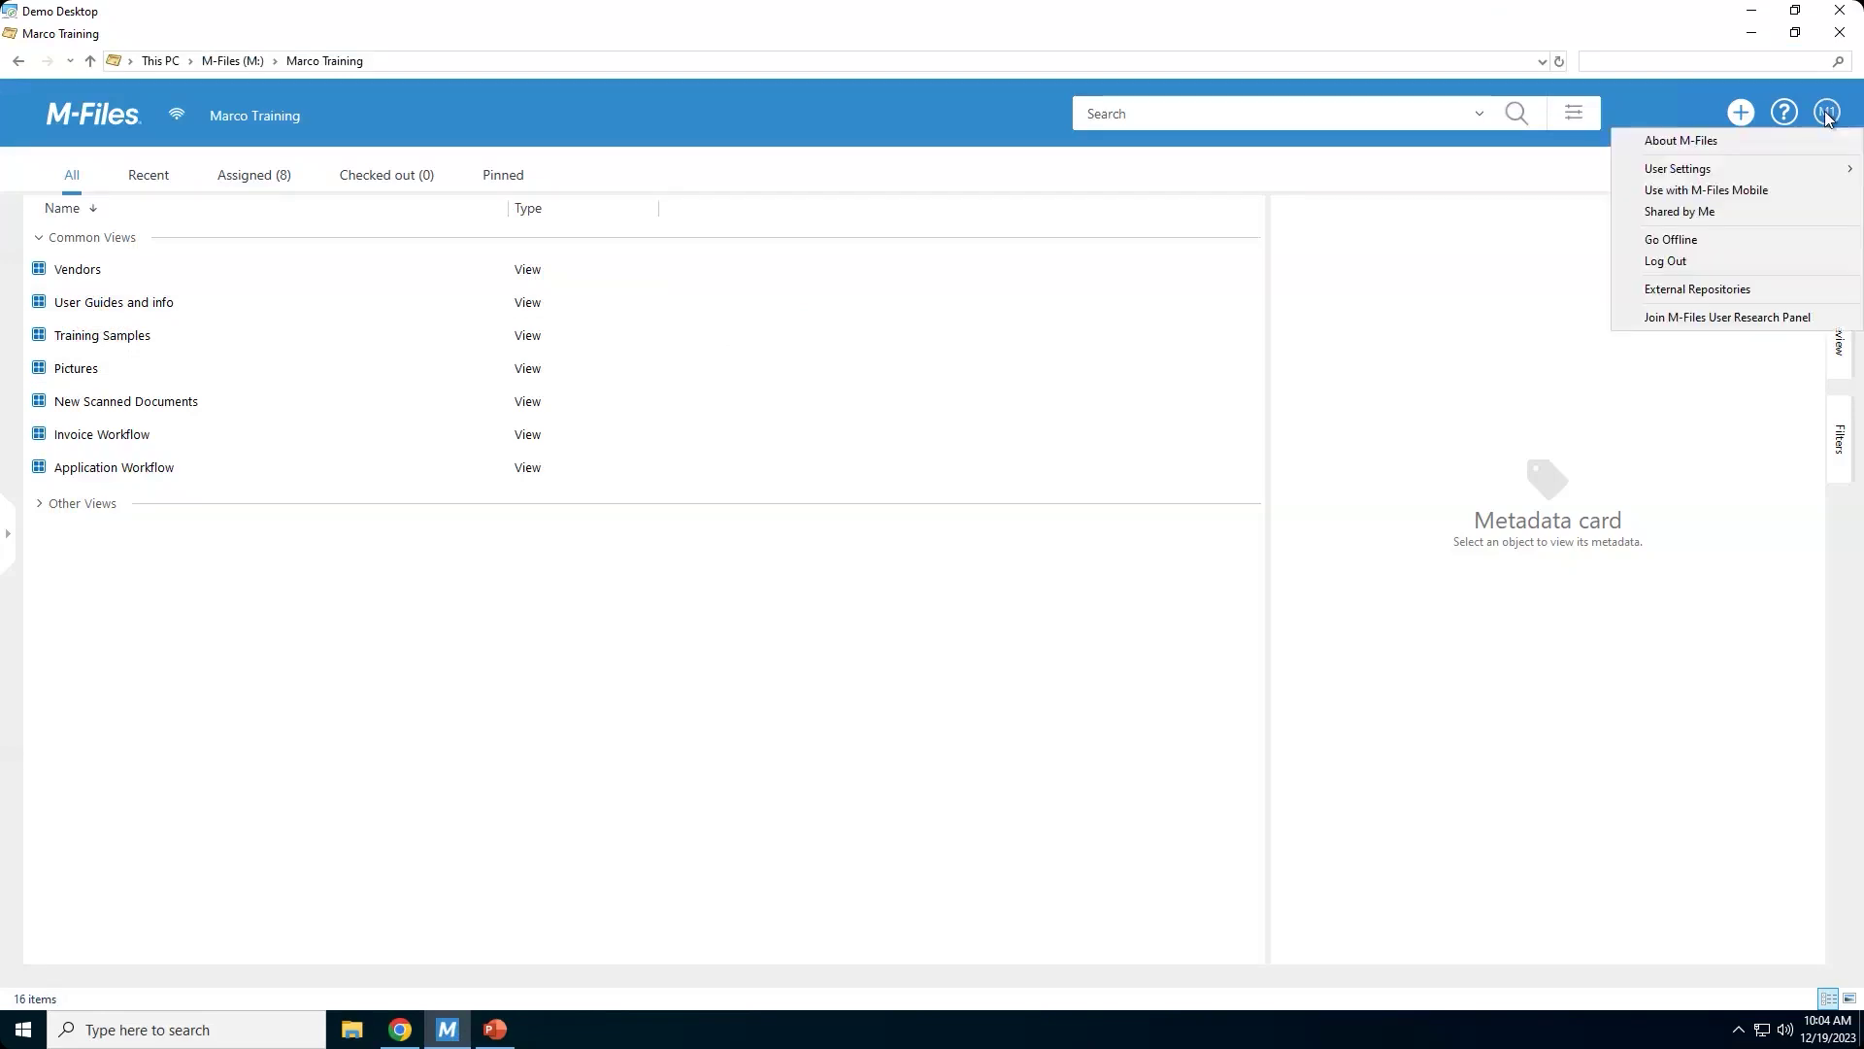
{"action": "left_click", "coordinate": [1793, 193]}
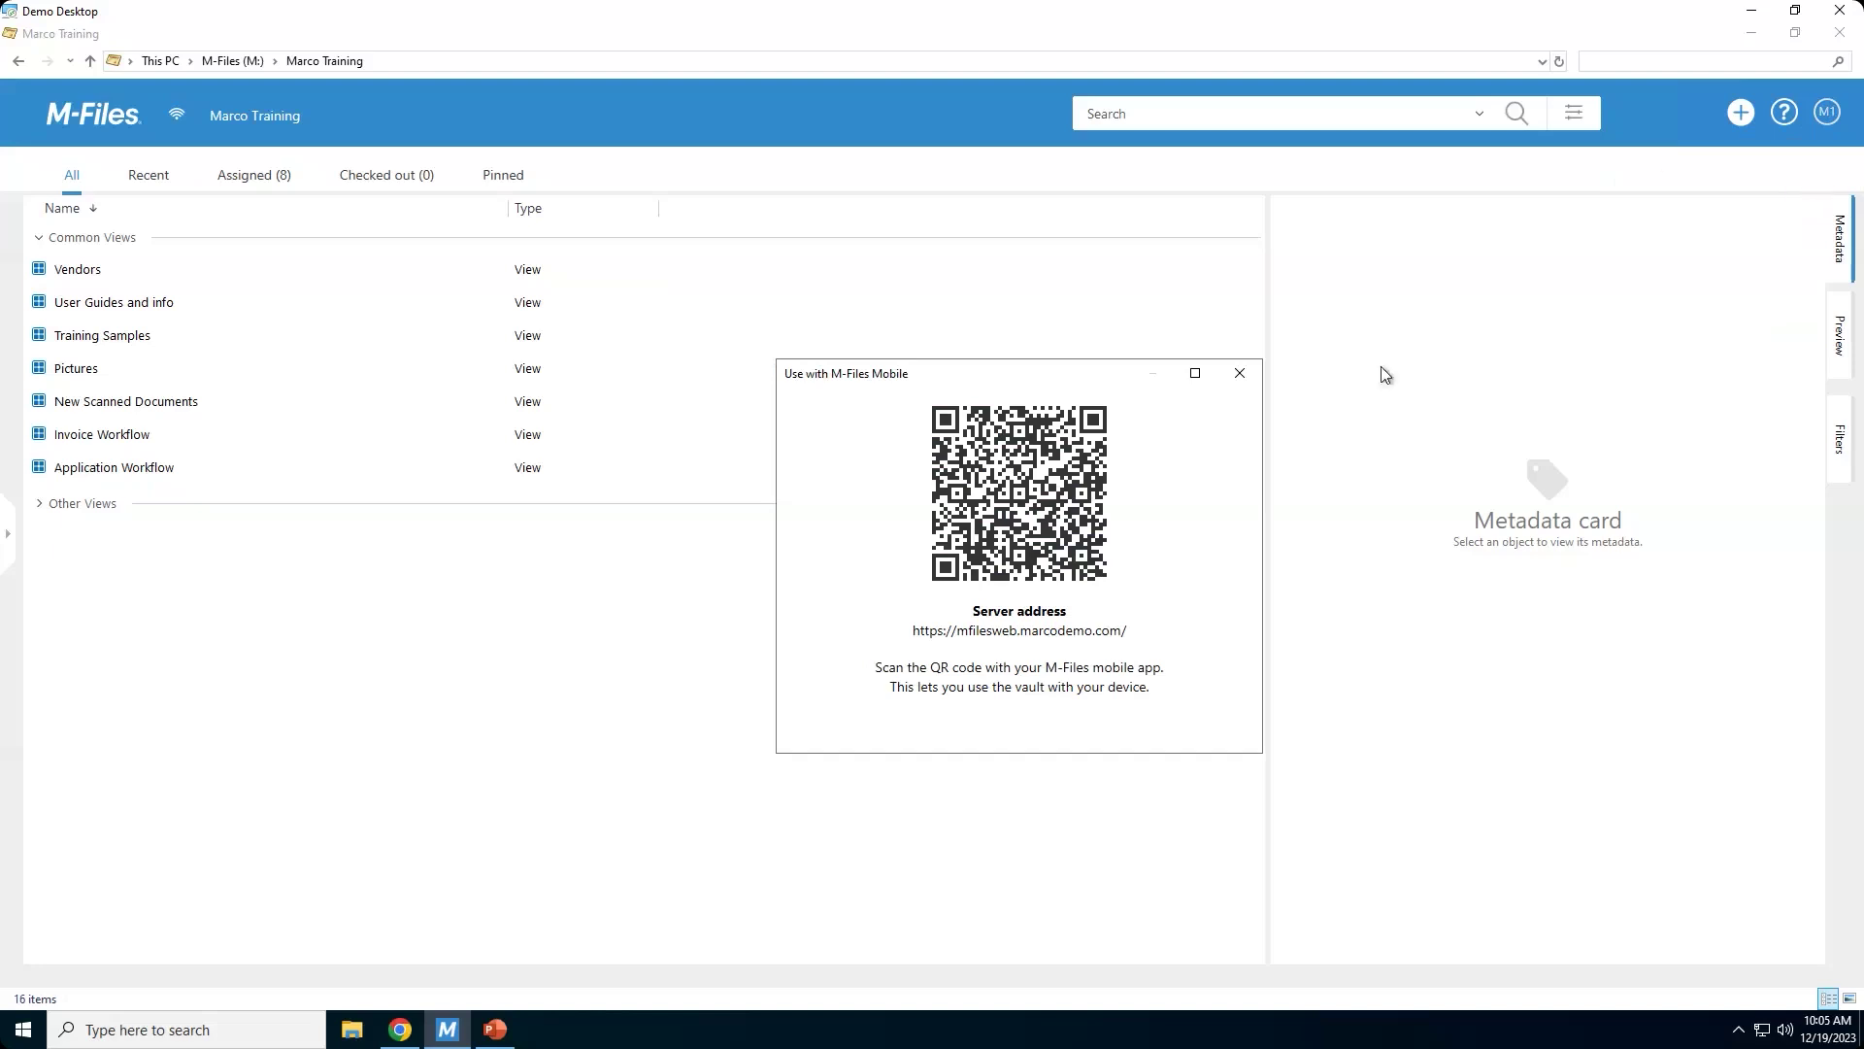
{"action": "left_click", "coordinate": [1240, 374]}
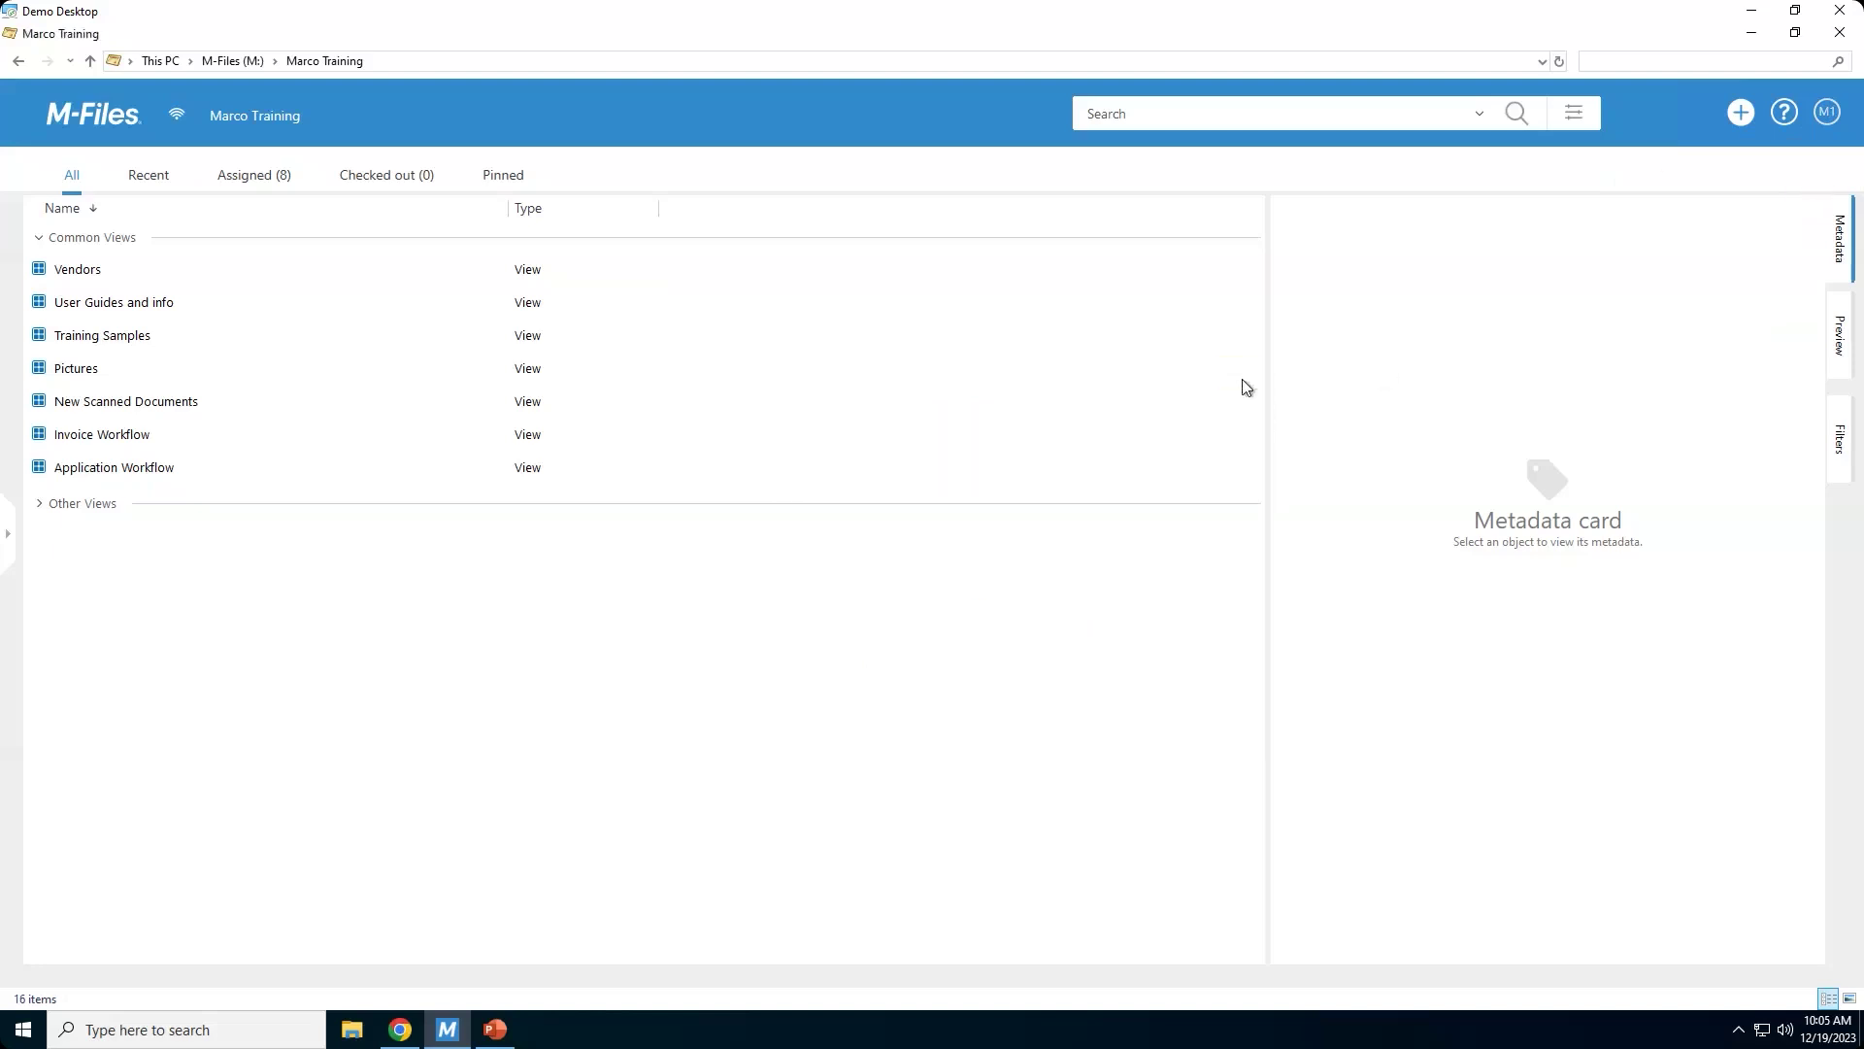
Review the list of content shared outside the vault under Shared by Me, and close it.
{"action": "left_click", "coordinate": [1828, 112]}
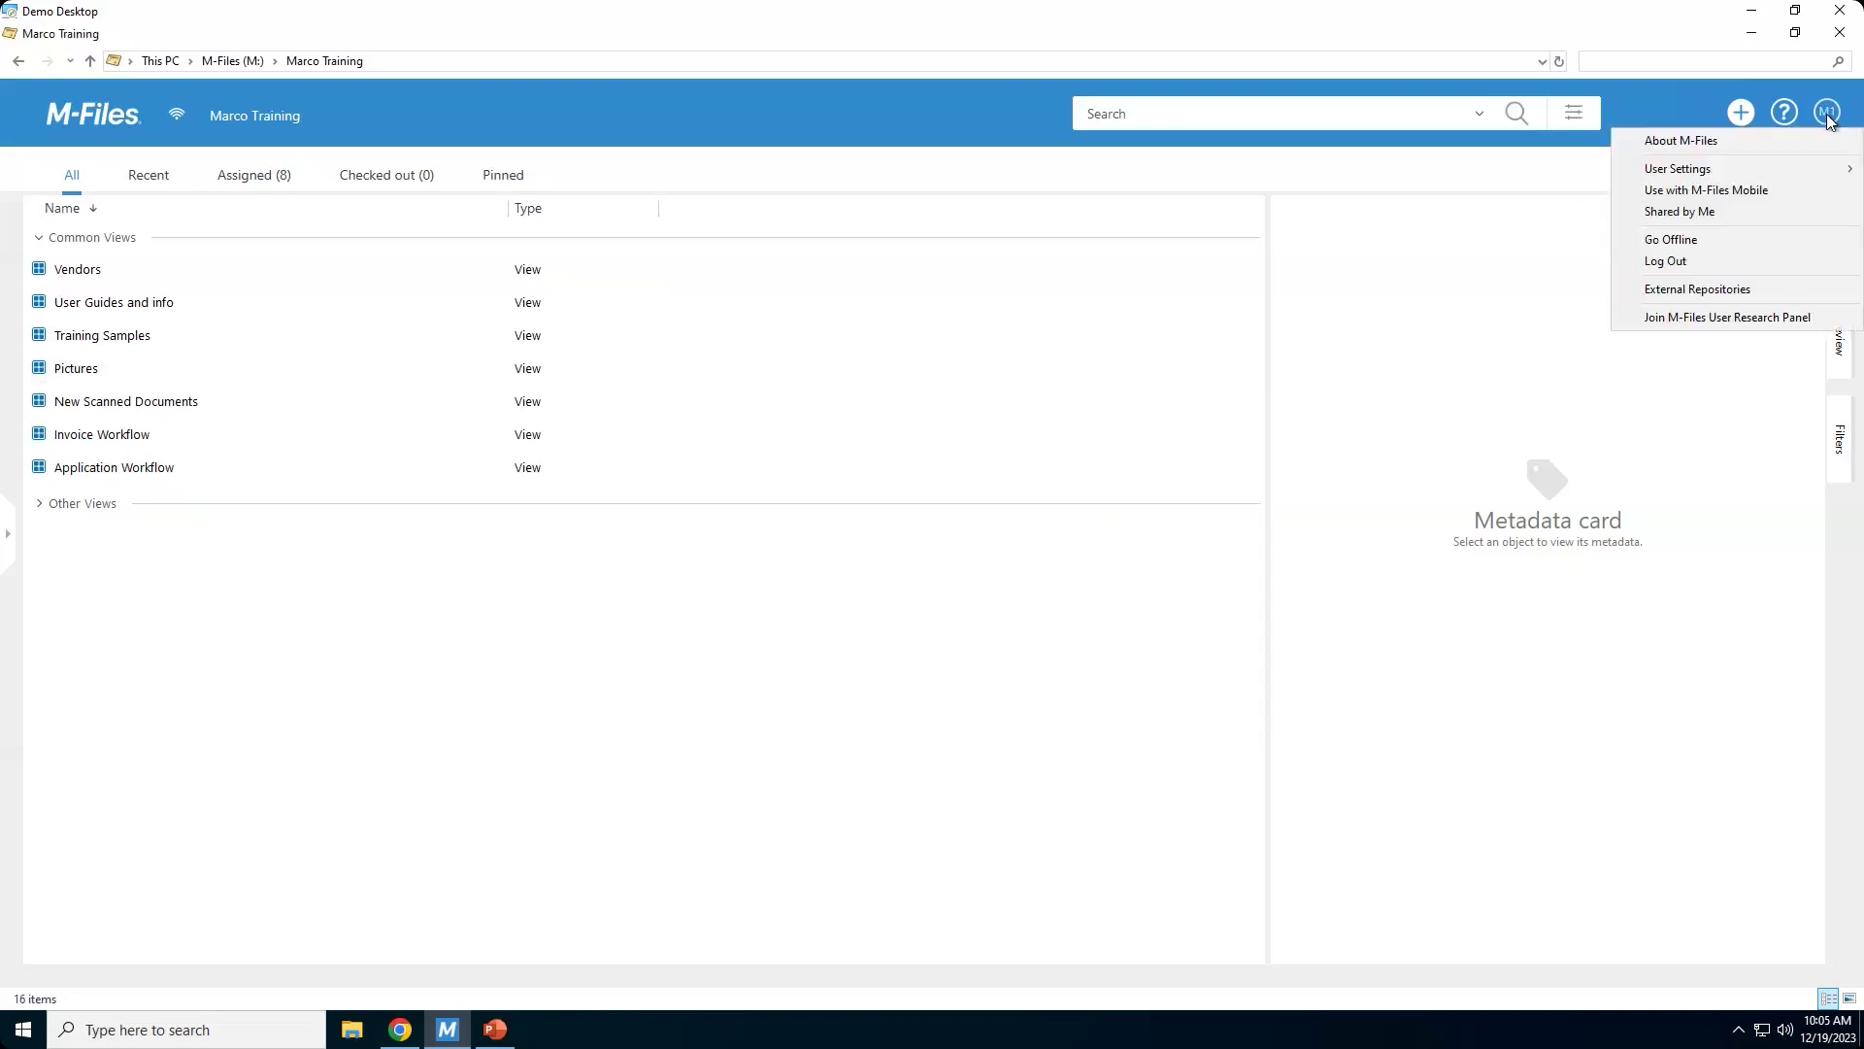
{"action": "left_click", "coordinate": [1754, 209]}
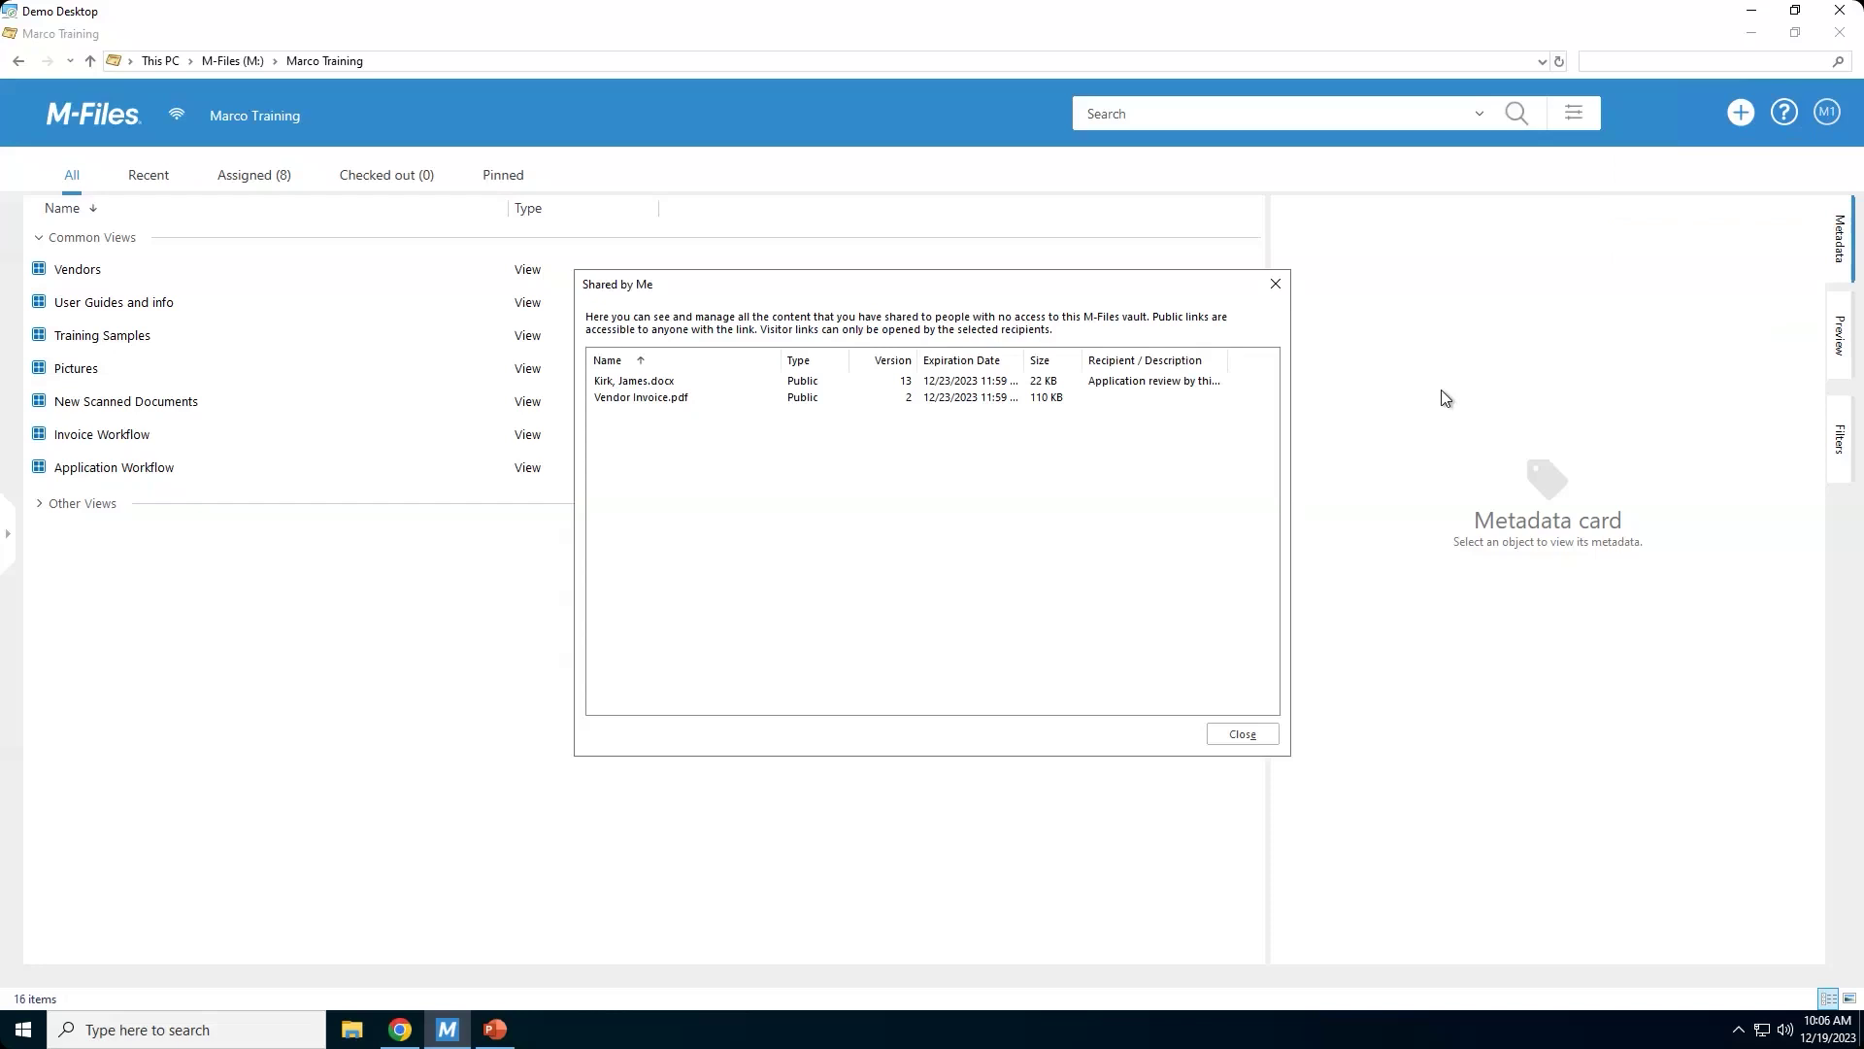
{"action": "left_click", "coordinate": [1243, 735]}
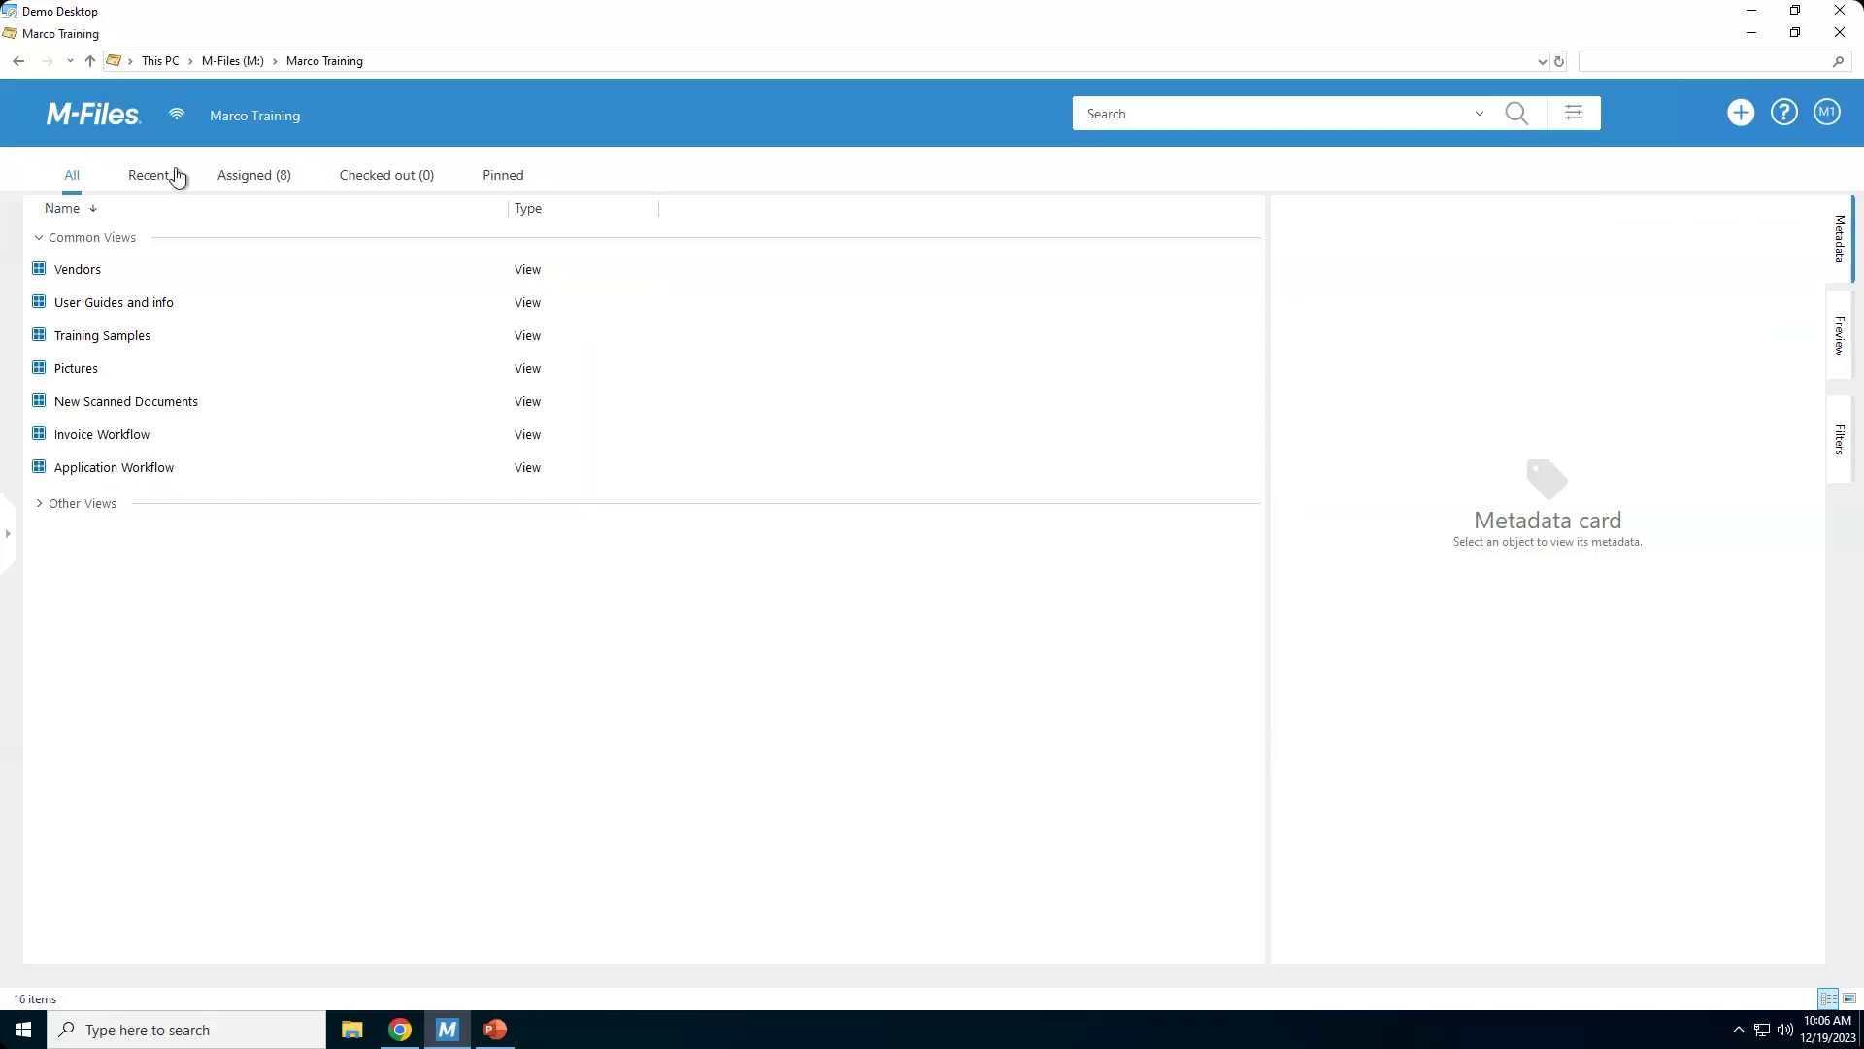
Create a public link for the recently accessed 2022 Marketing Plan with the description "please review and let me know what to add".
{"action": "left_click", "coordinate": [160, 178]}
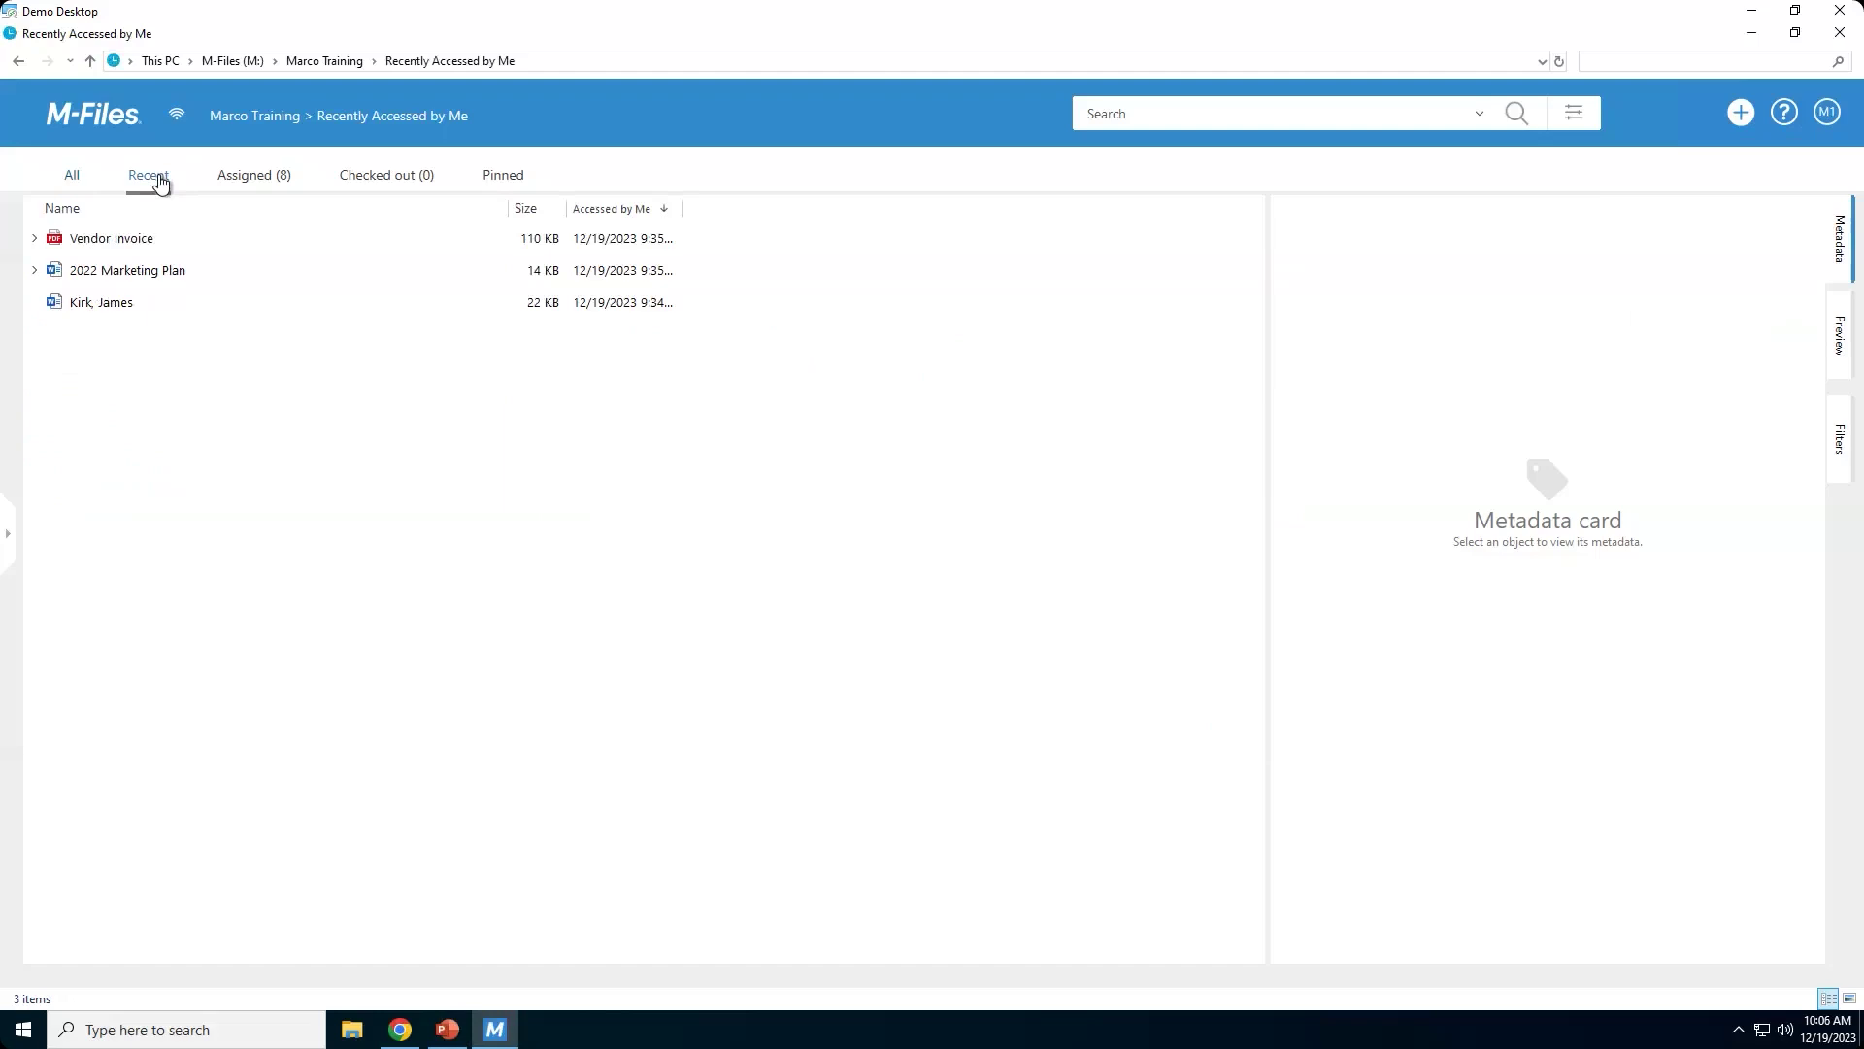
{"action": "left_click", "coordinate": [138, 274]}
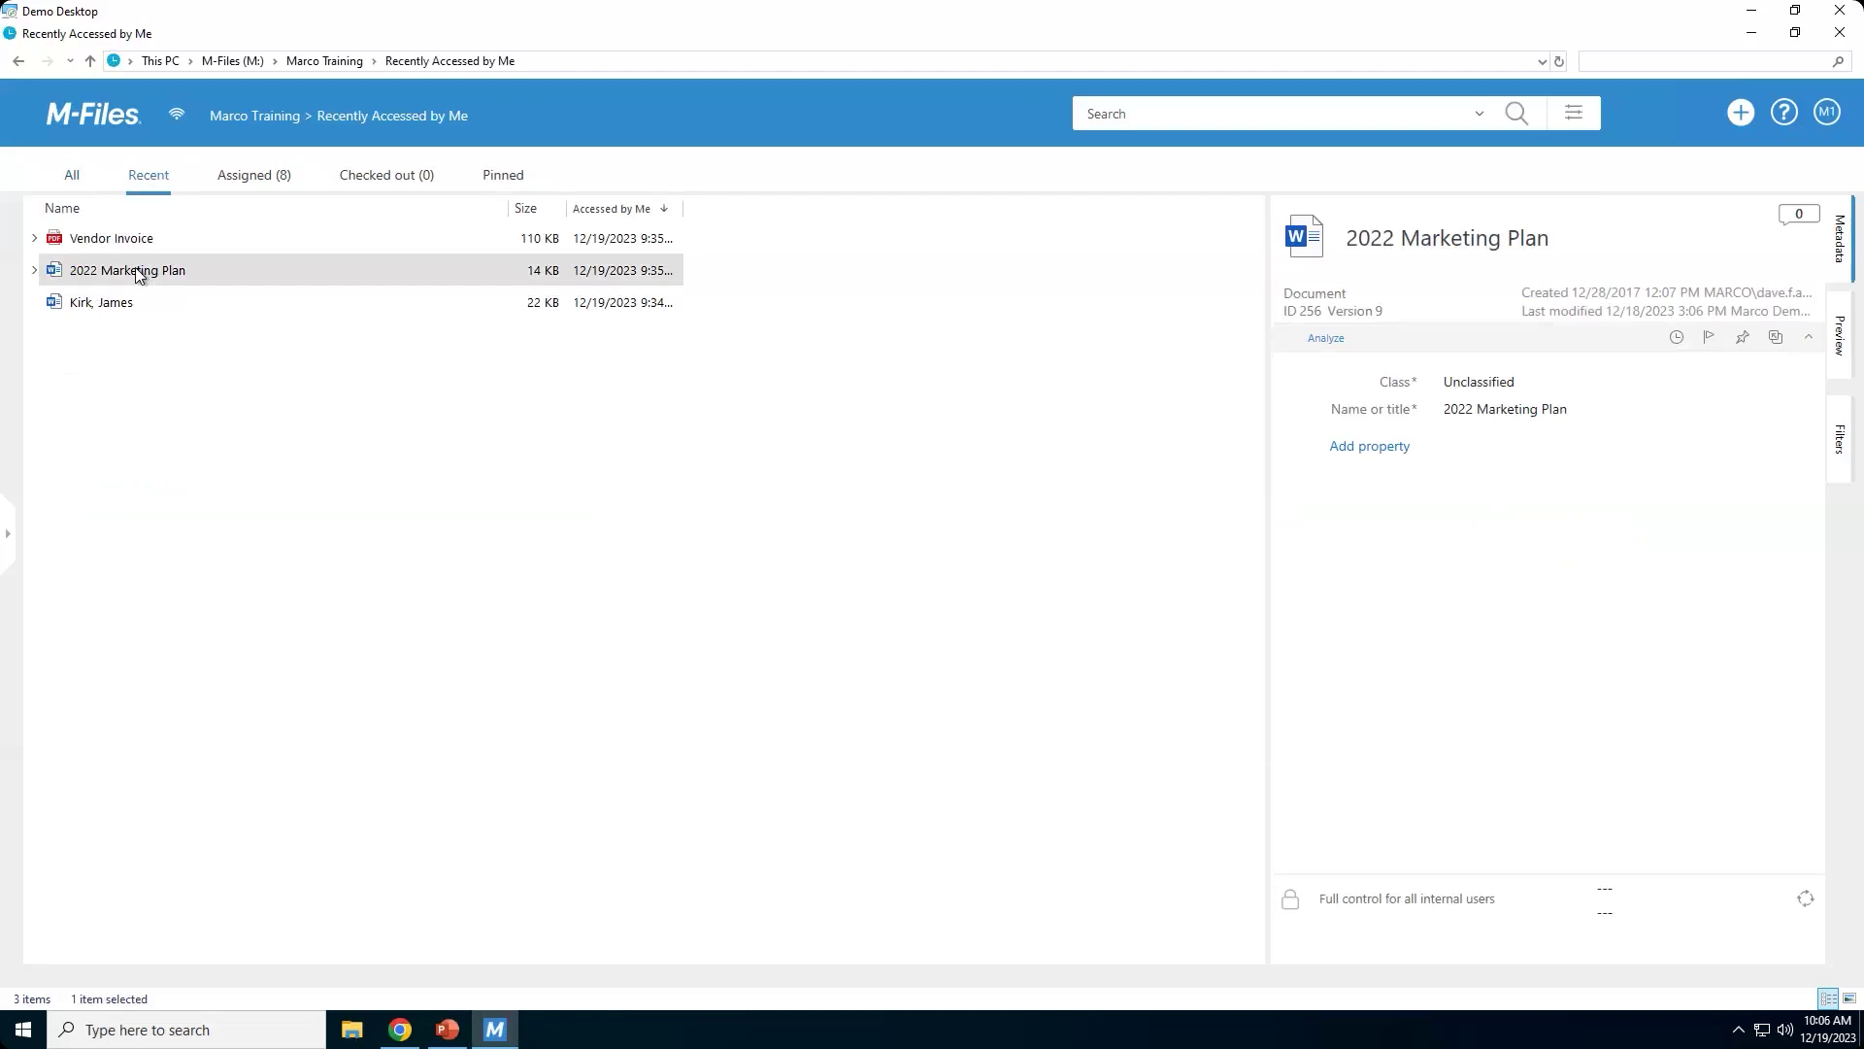
{"action": "right_click", "coordinate": [139, 275]}
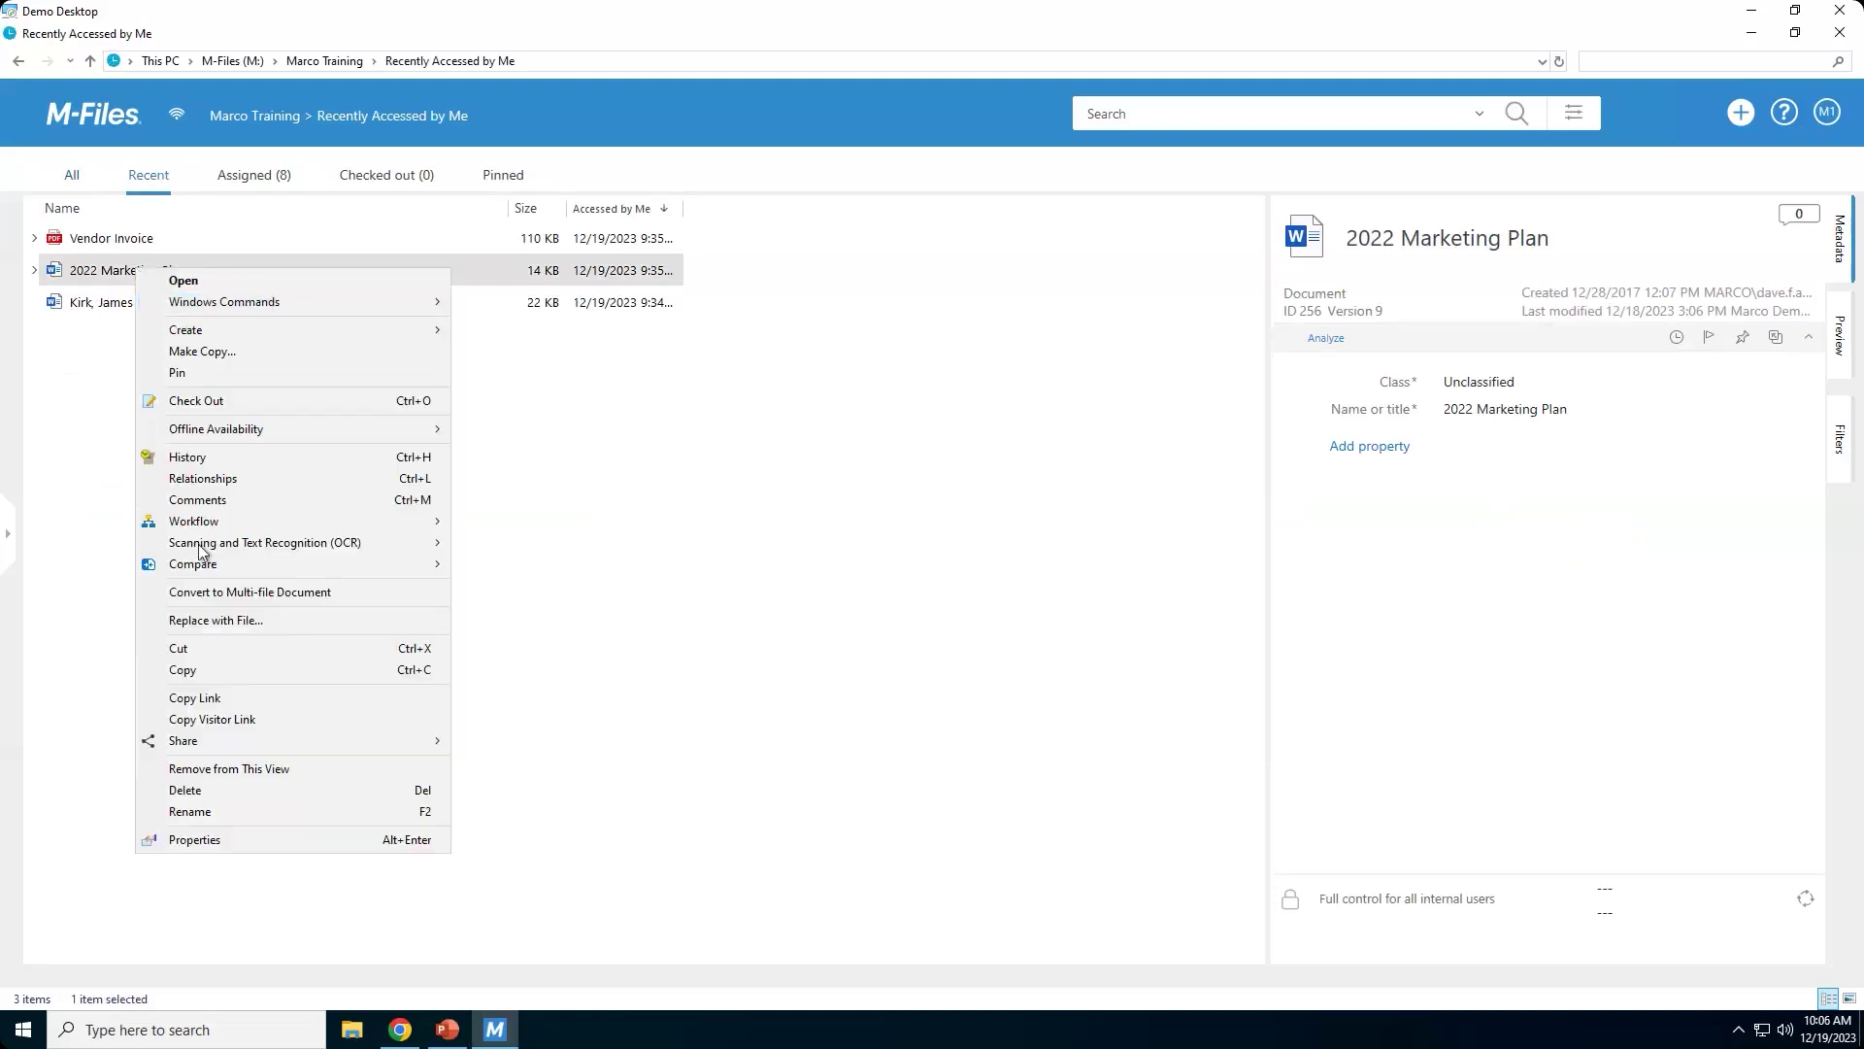
{"action": "mouse_move", "coordinate": [198, 547]}
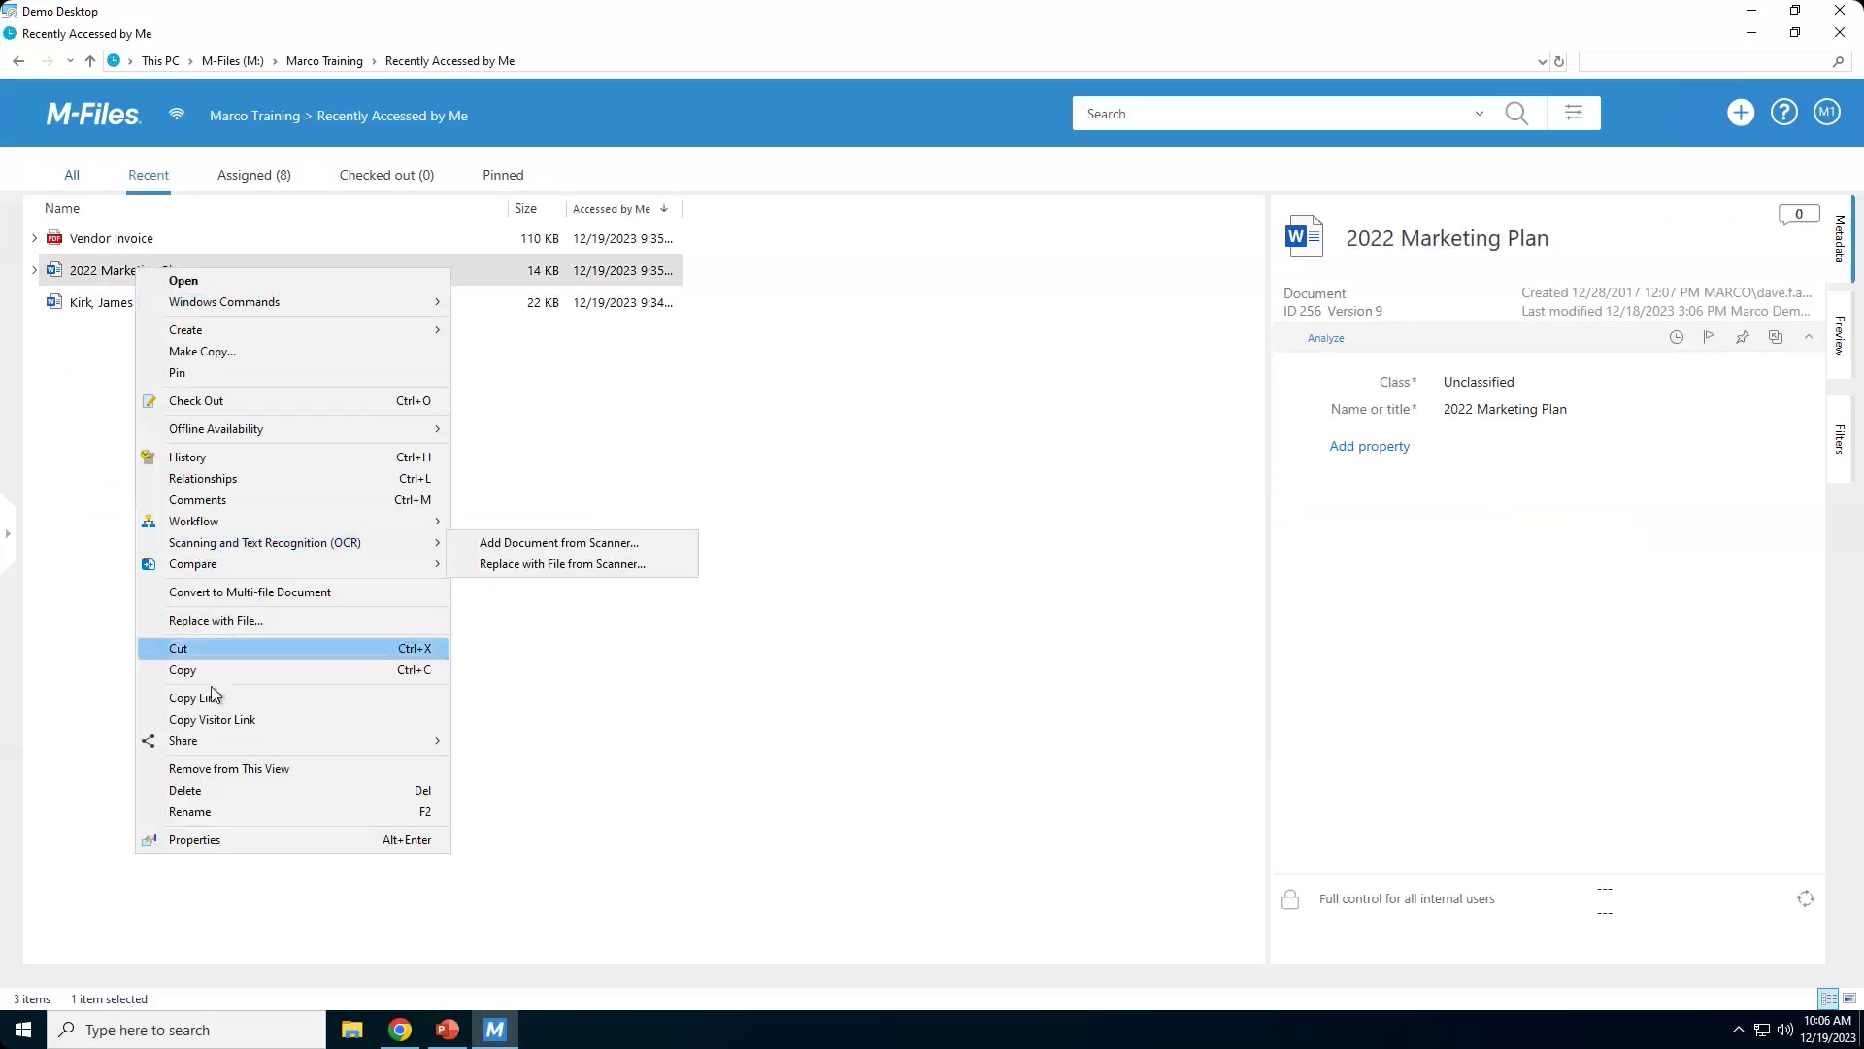
{"action": "mouse_move", "coordinate": [215, 743]}
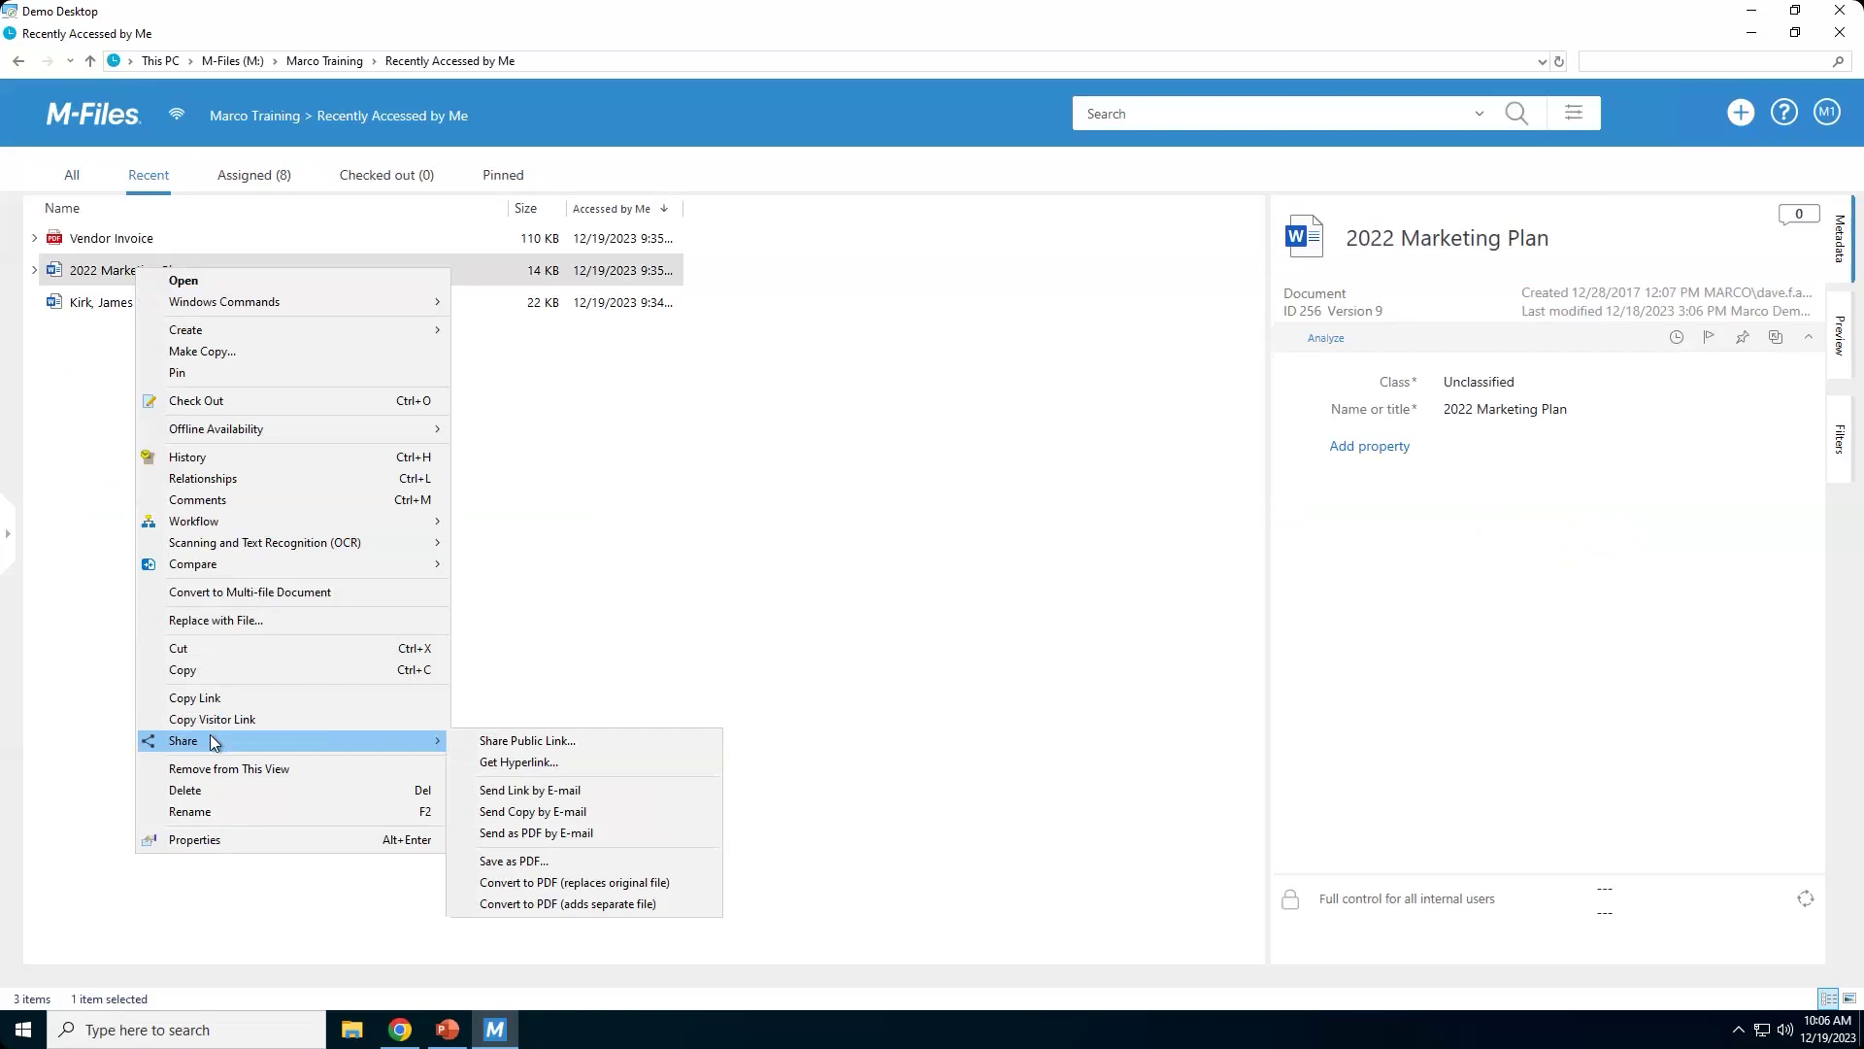
{"action": "left_click", "coordinate": [532, 742]}
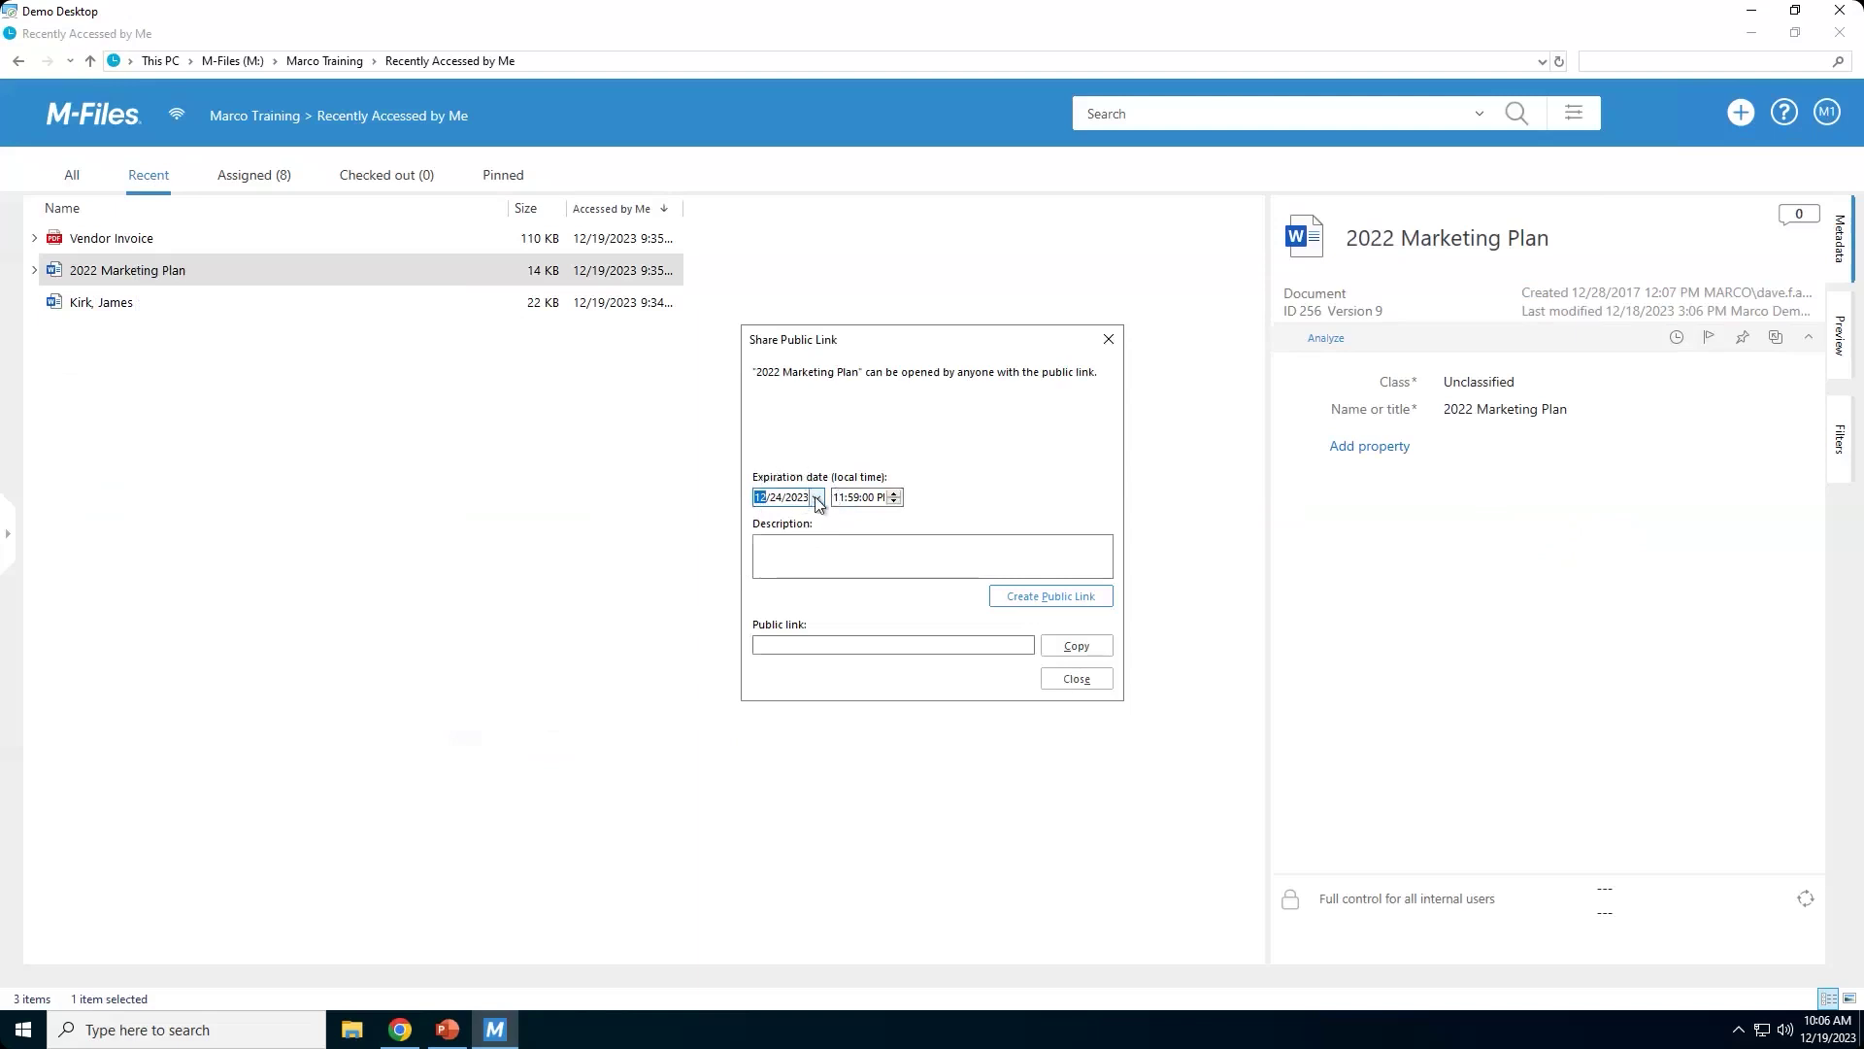
{"action": "left_click", "coordinate": [802, 548]}
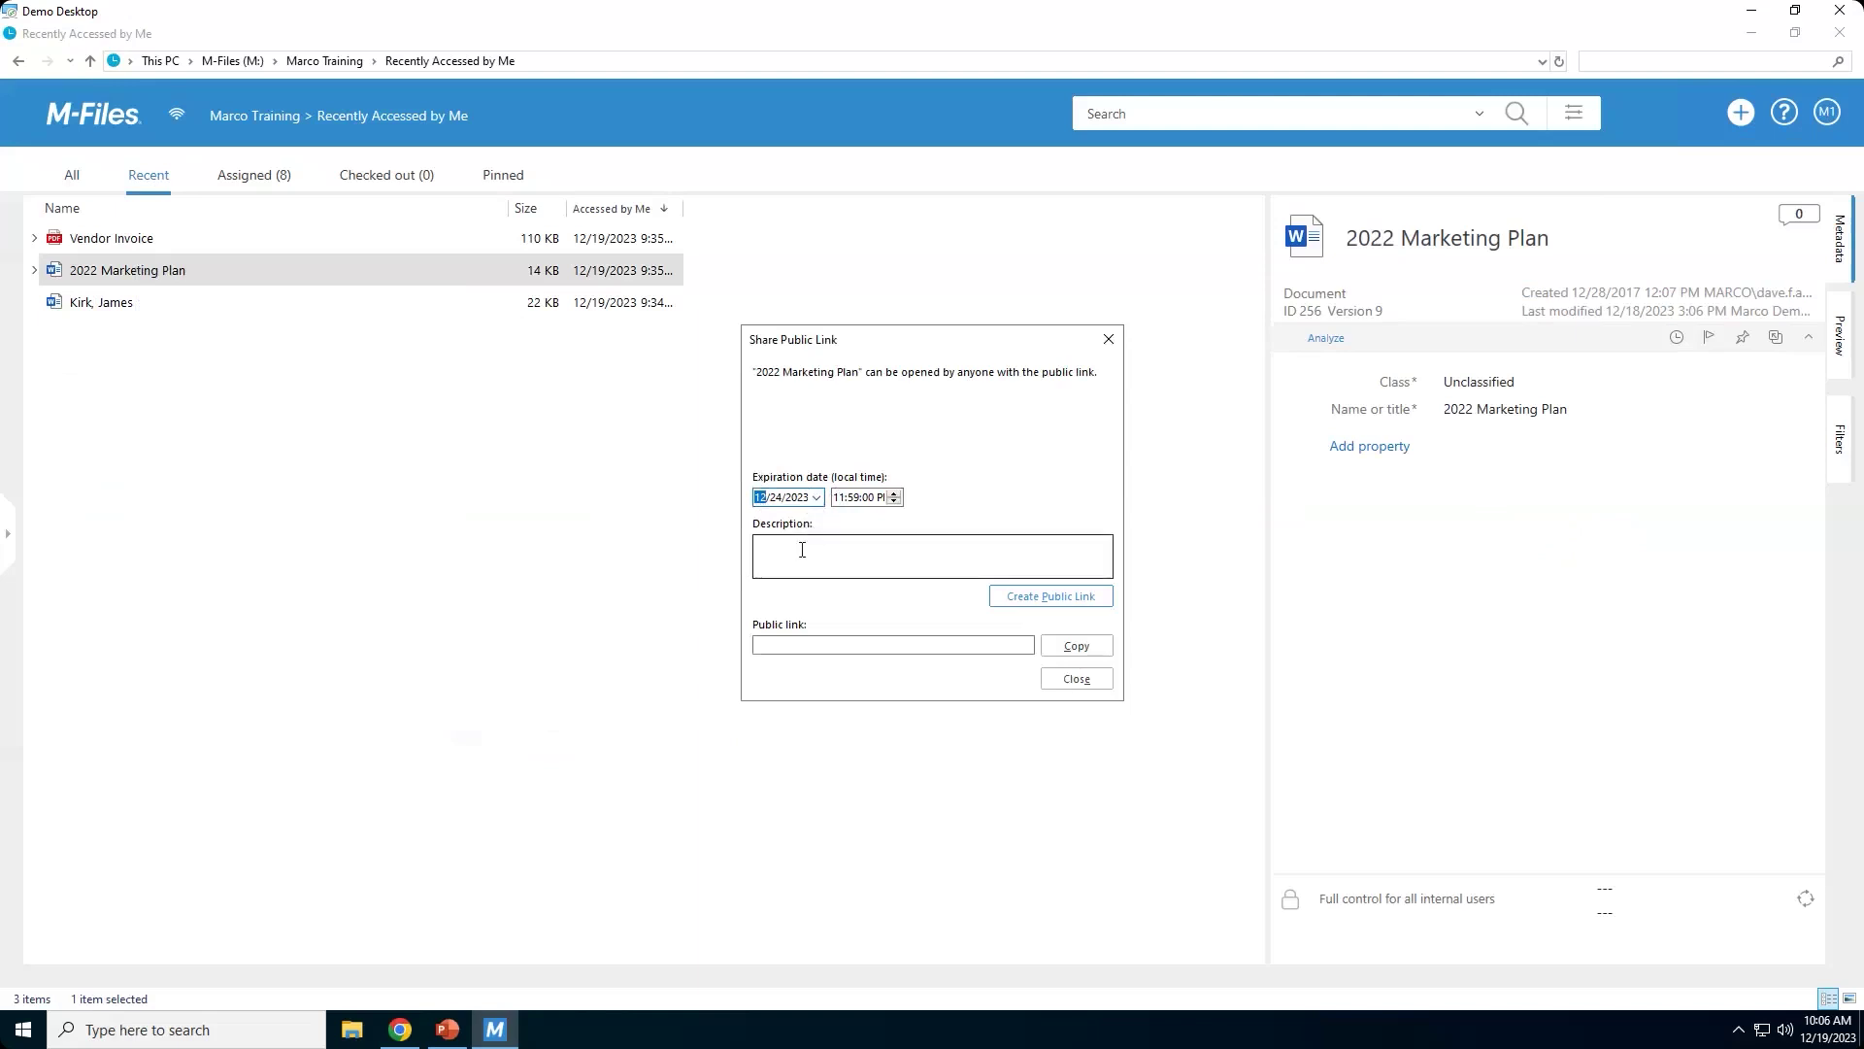
{"action": "type", "text": "please"}
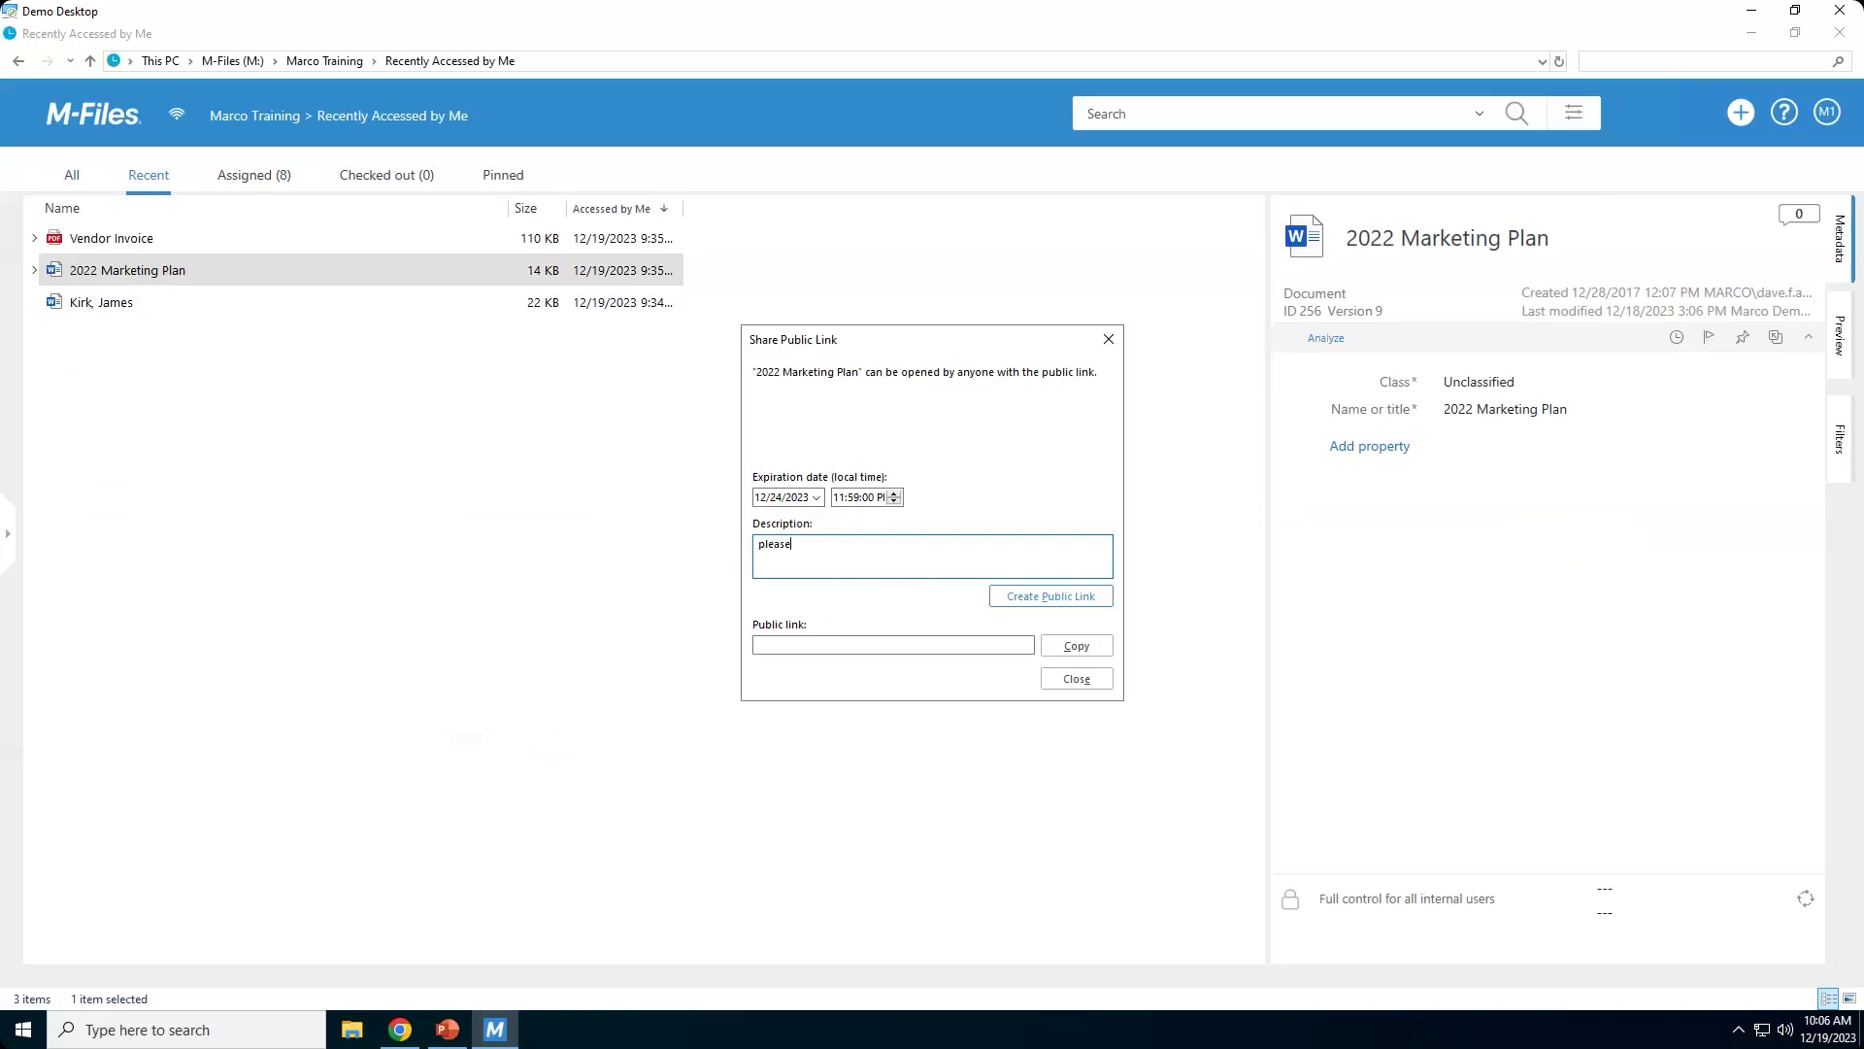
{"action": "type", "text": "e review and let me know what to add"}
{"action": "left_click", "coordinate": [1085, 599]}
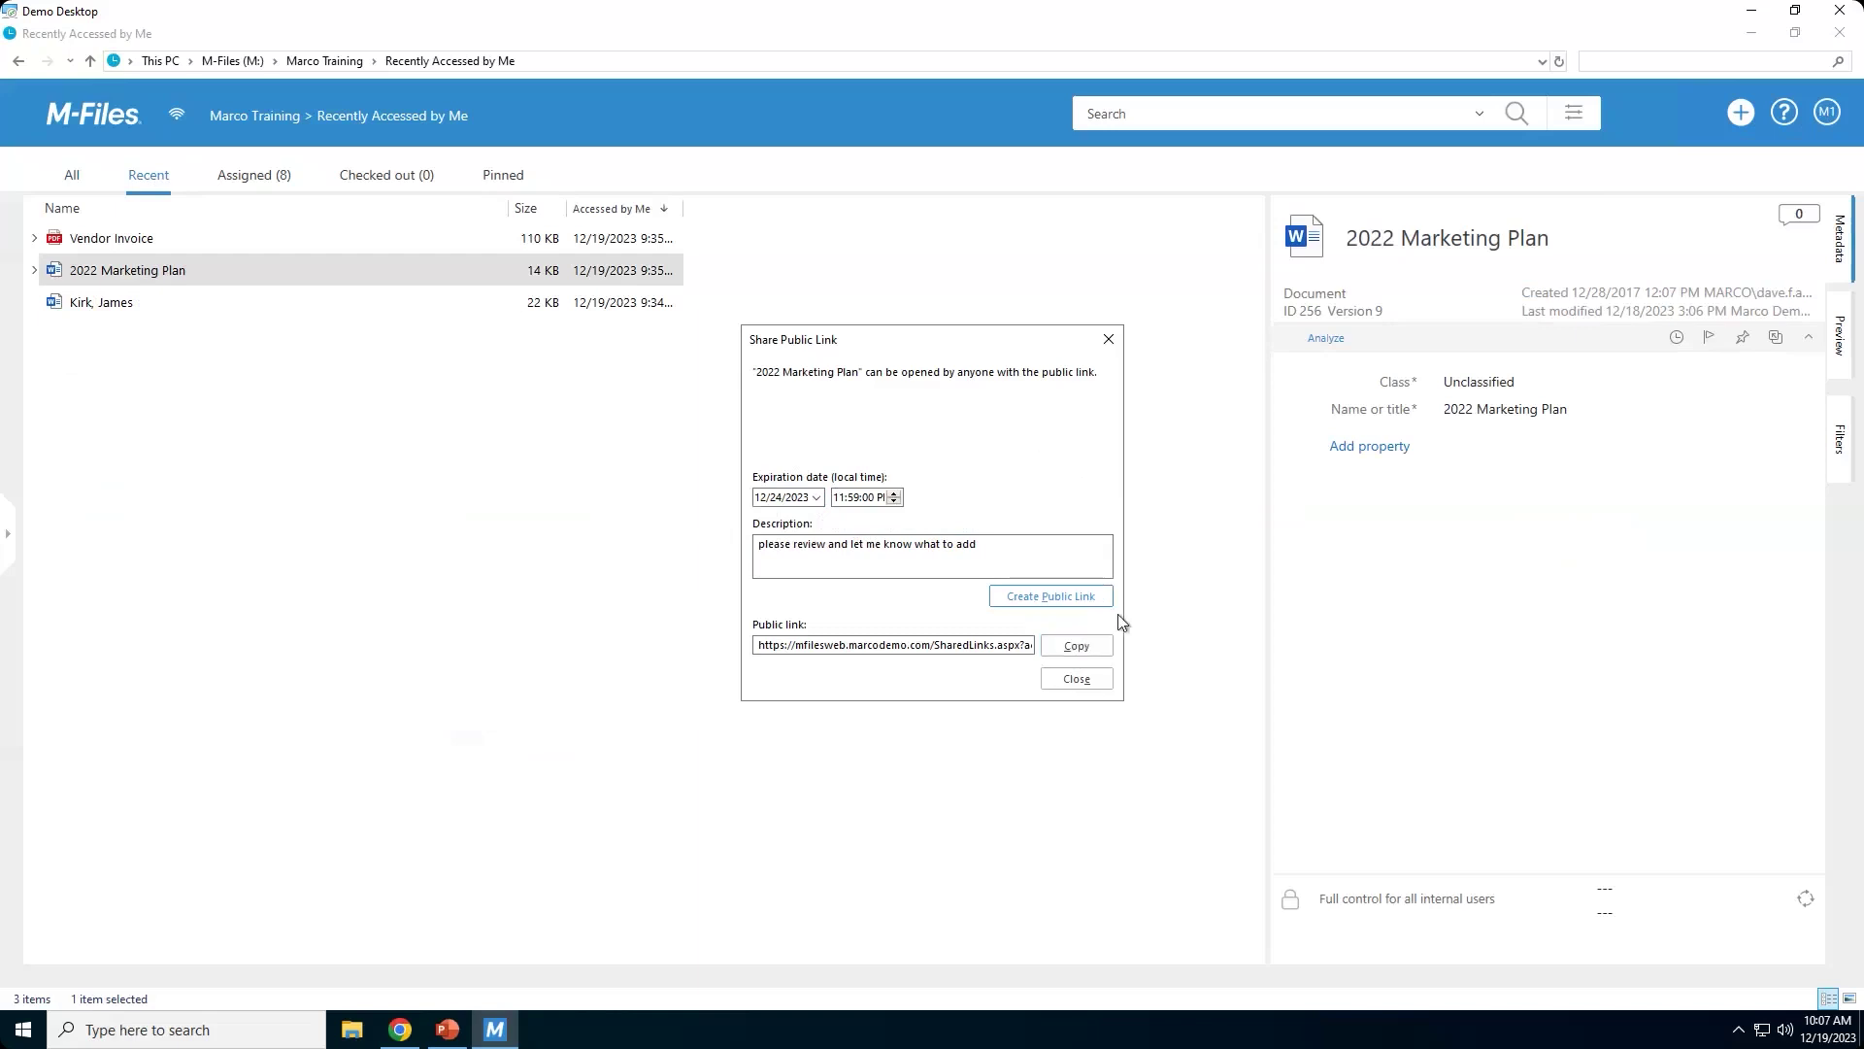
{"action": "left_click", "coordinate": [1092, 680]}
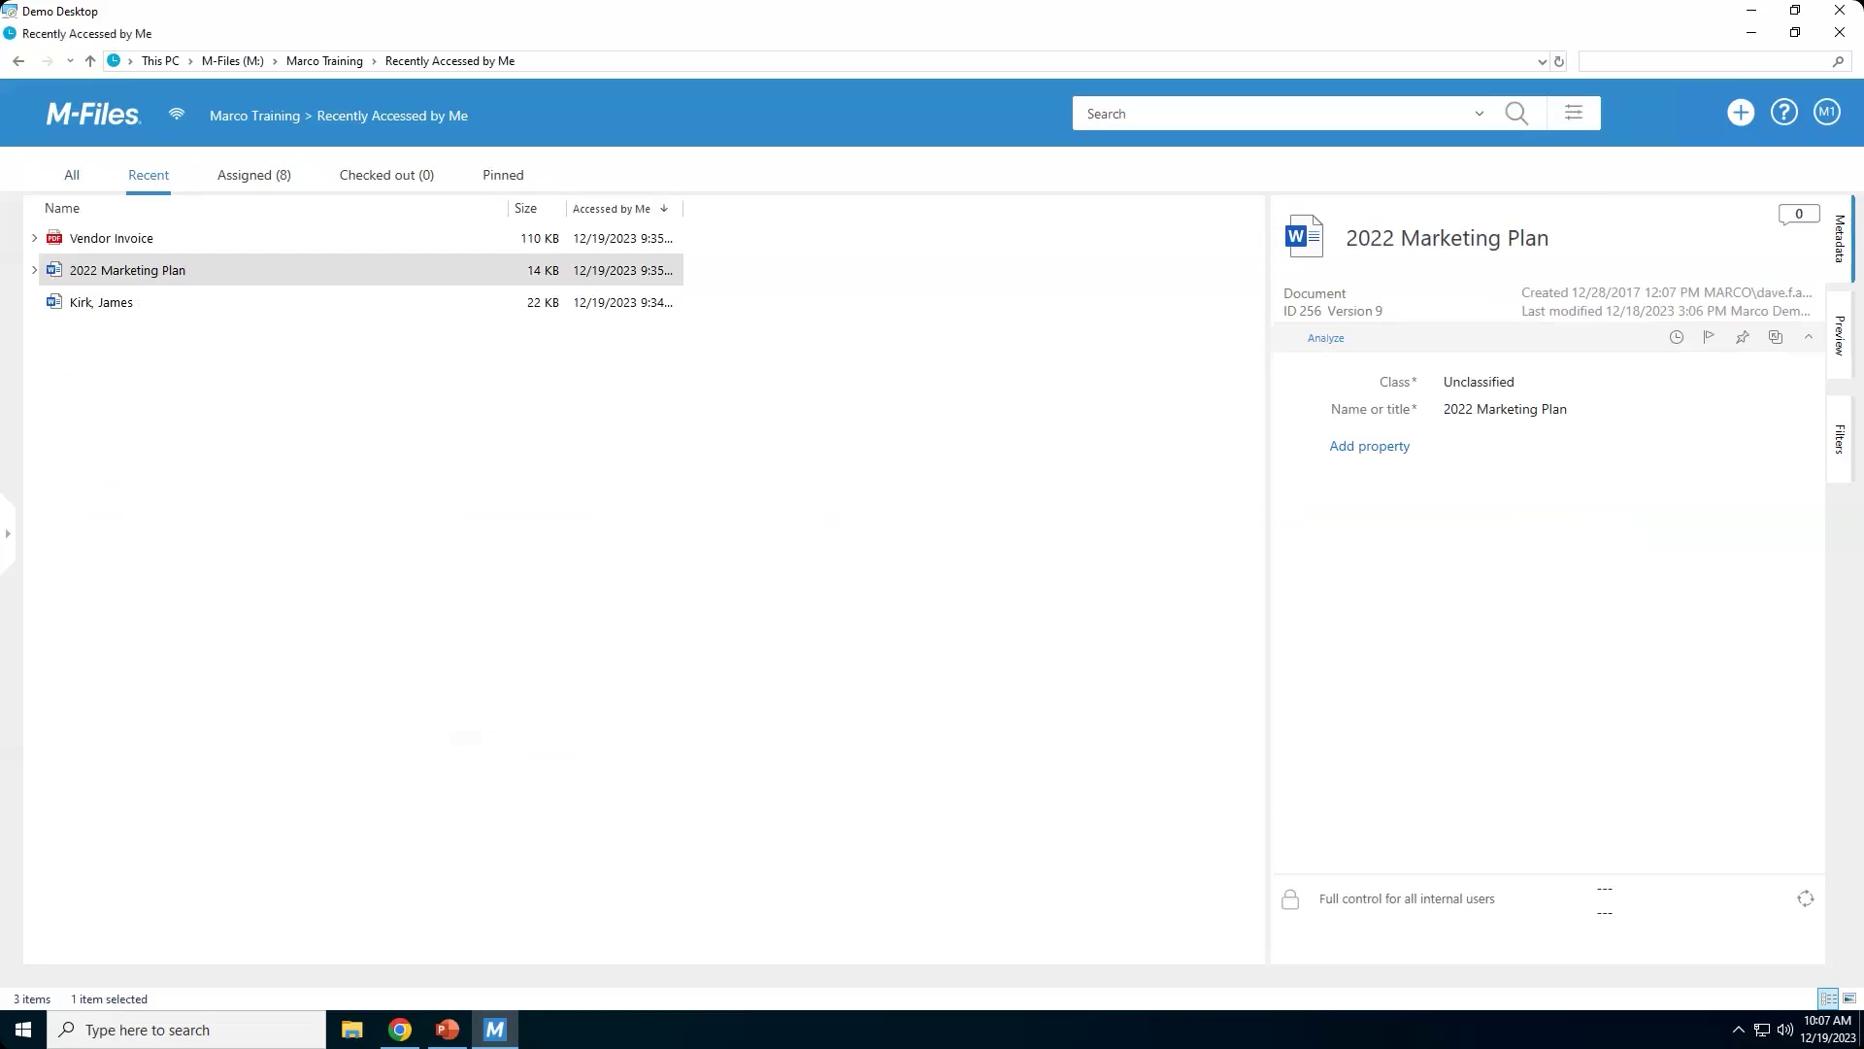
Check the Shared by Me list for the 2022 Marketing Plan's public link, and close the list.
{"action": "left_click", "coordinate": [1829, 114]}
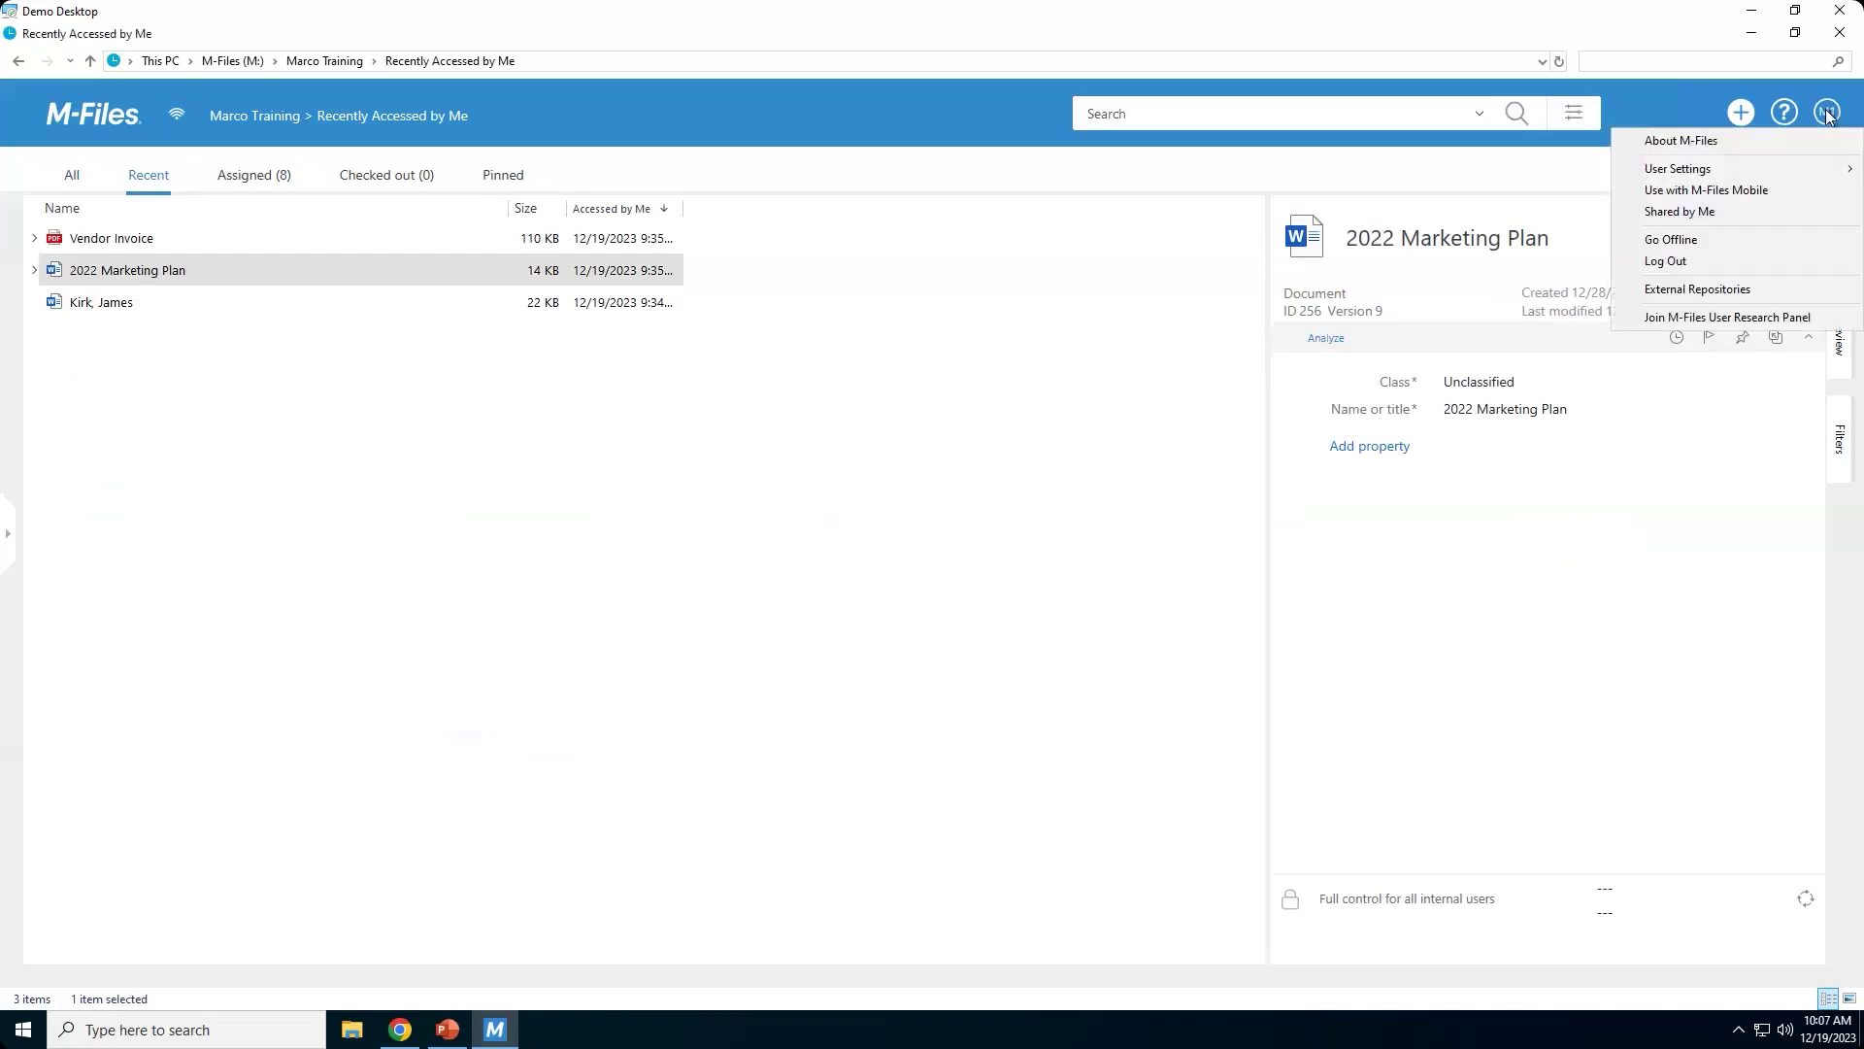
{"action": "left_click", "coordinate": [1800, 215]}
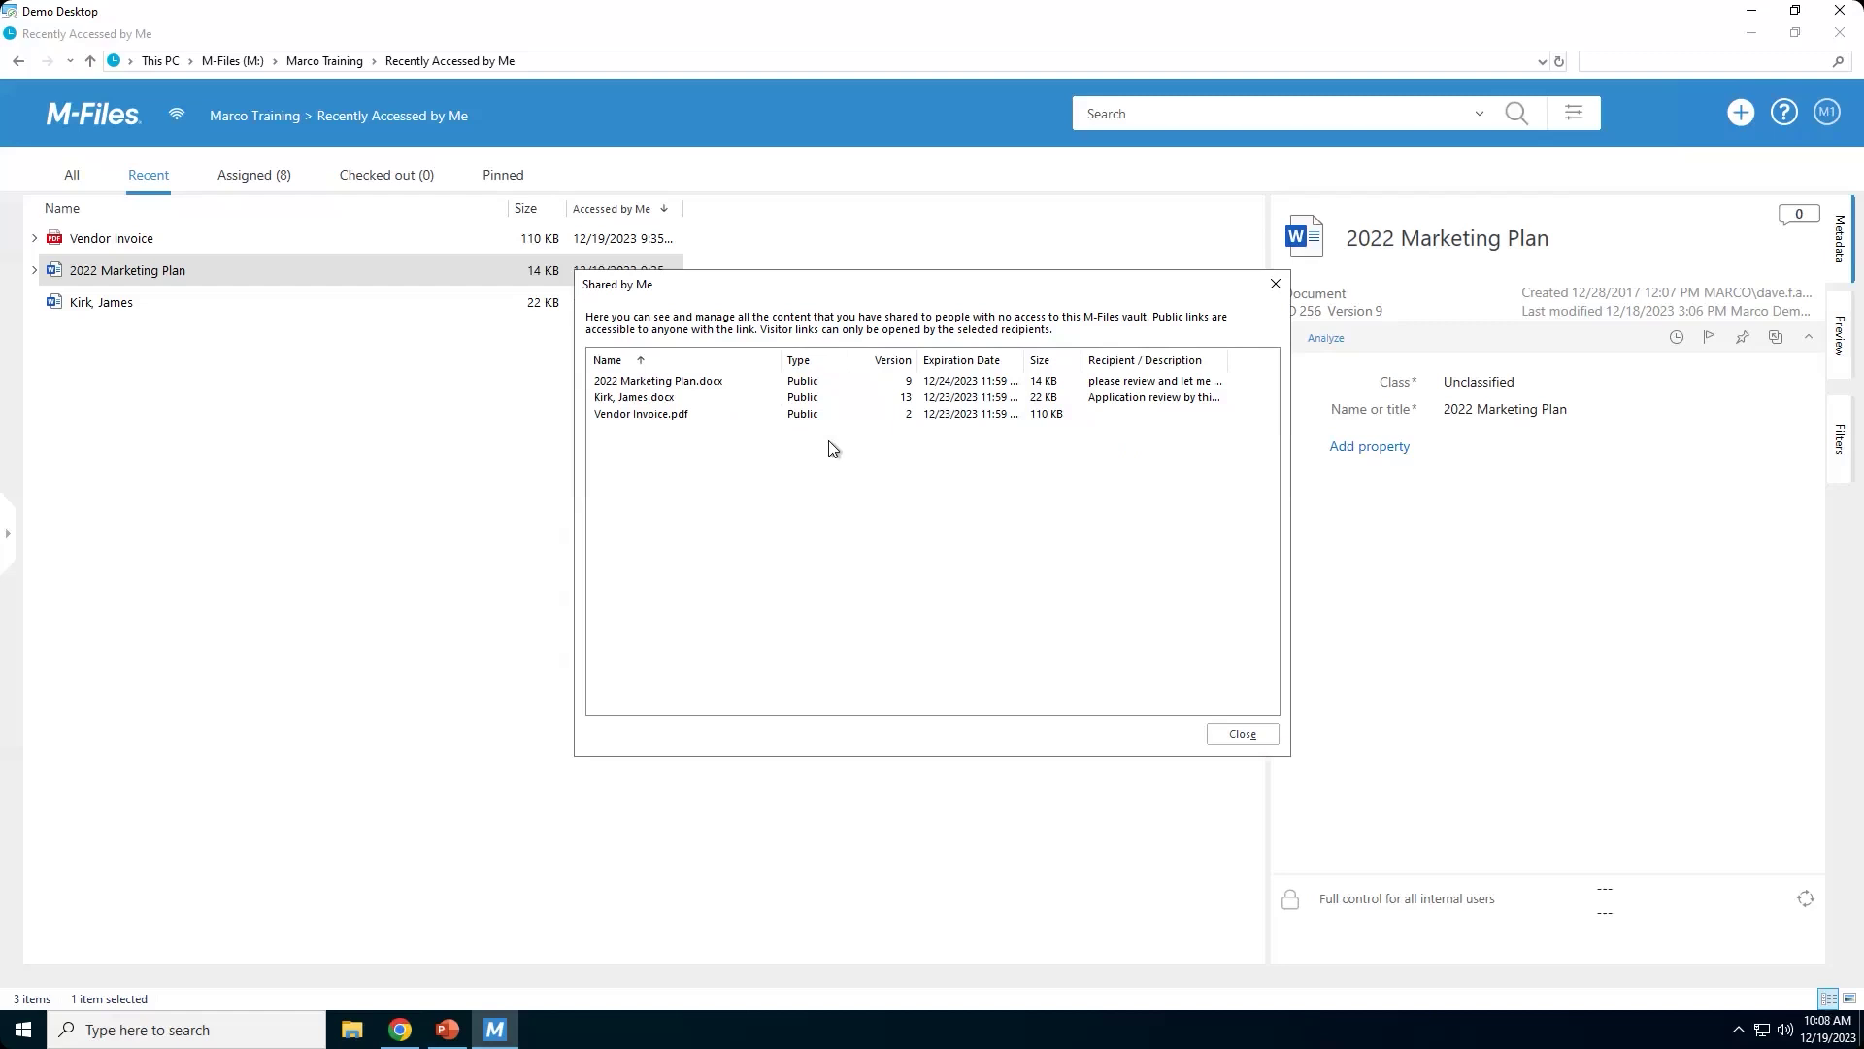
{"action": "left_click", "coordinate": [1242, 735]}
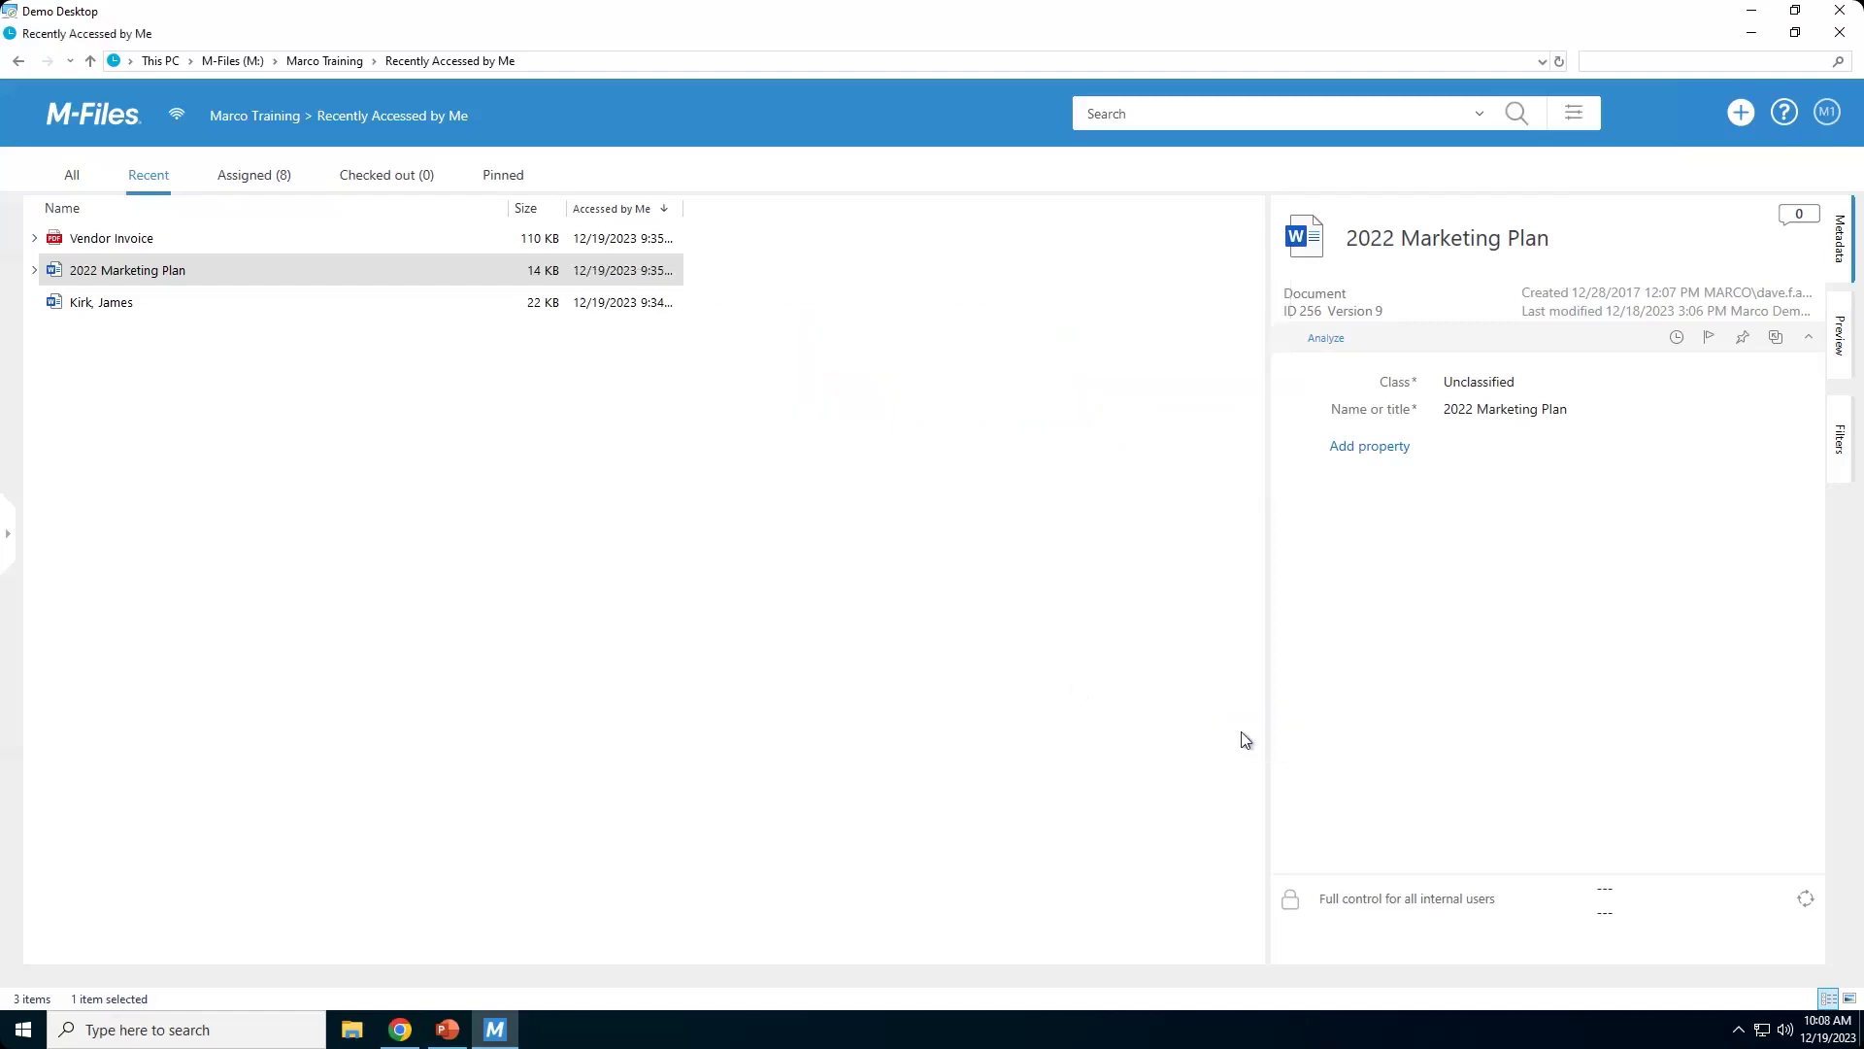
Mark the 2022 Marketing Plan for offline availability.
{"action": "left_click", "coordinate": [1827, 114]}
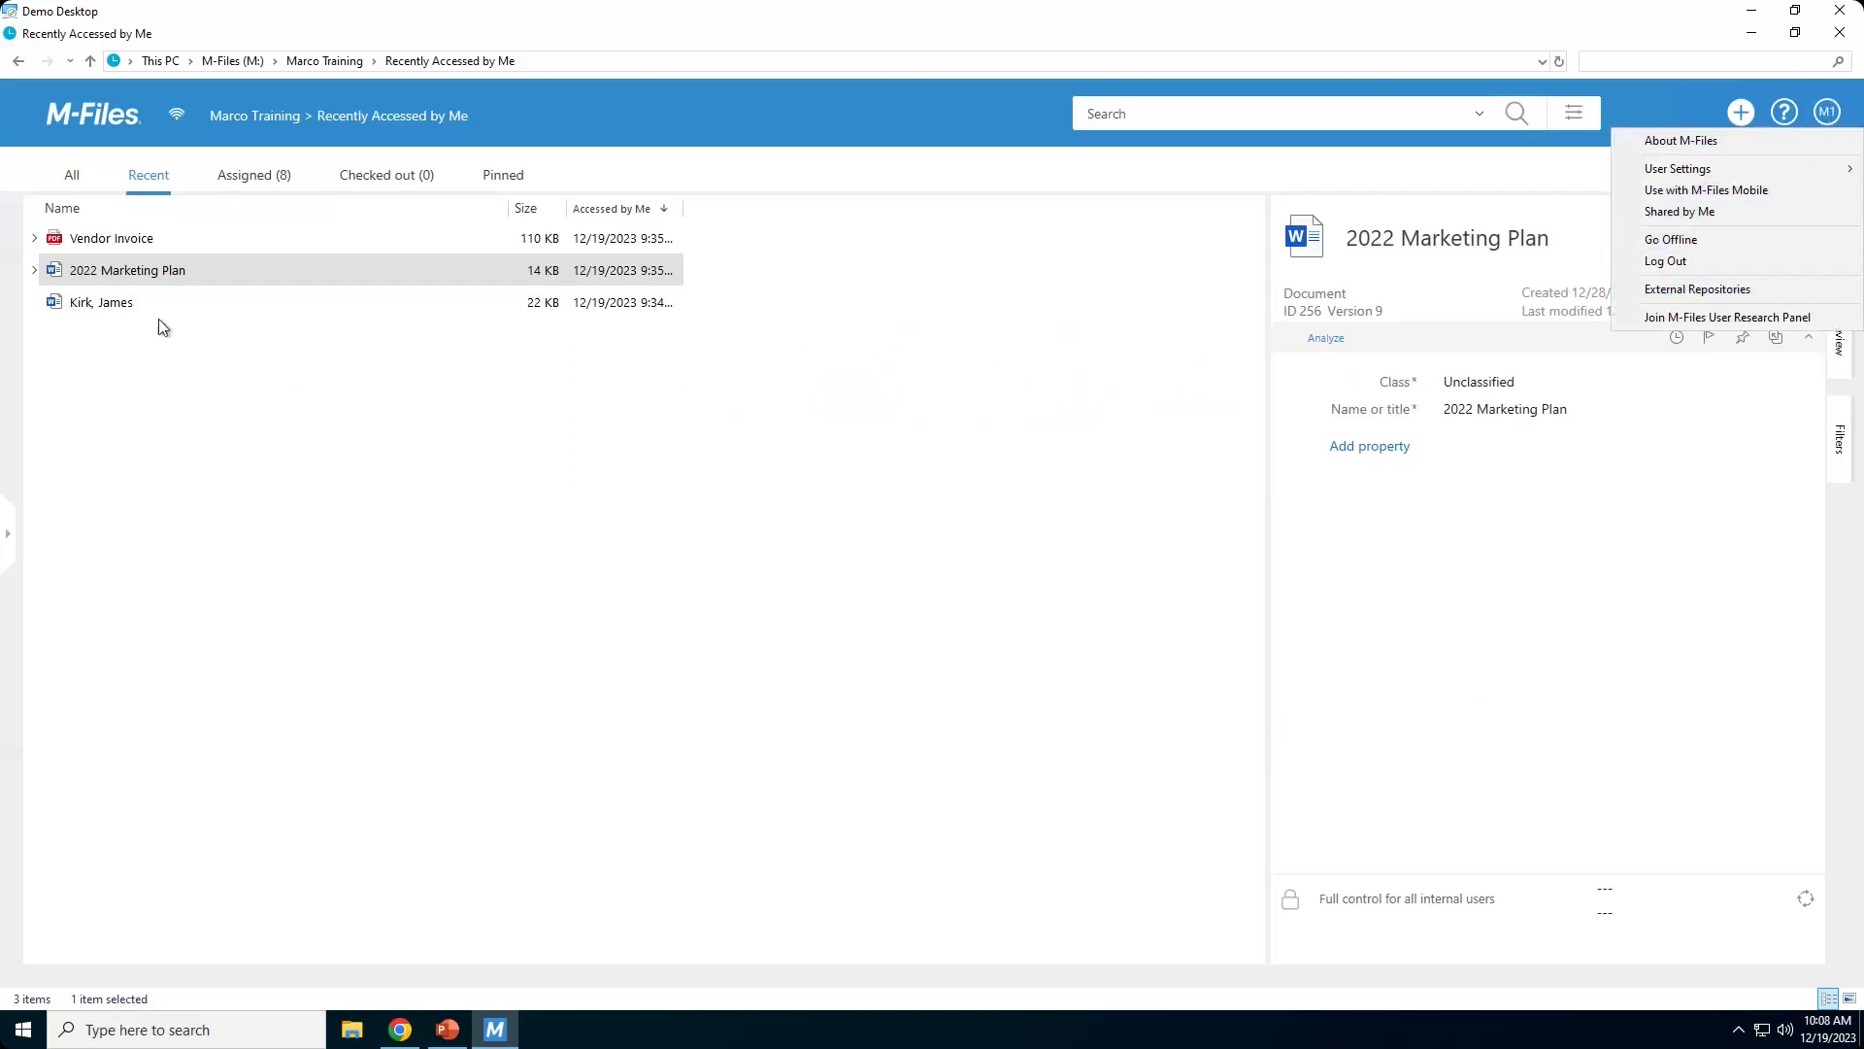
{"action": "right_click", "coordinate": [154, 266]}
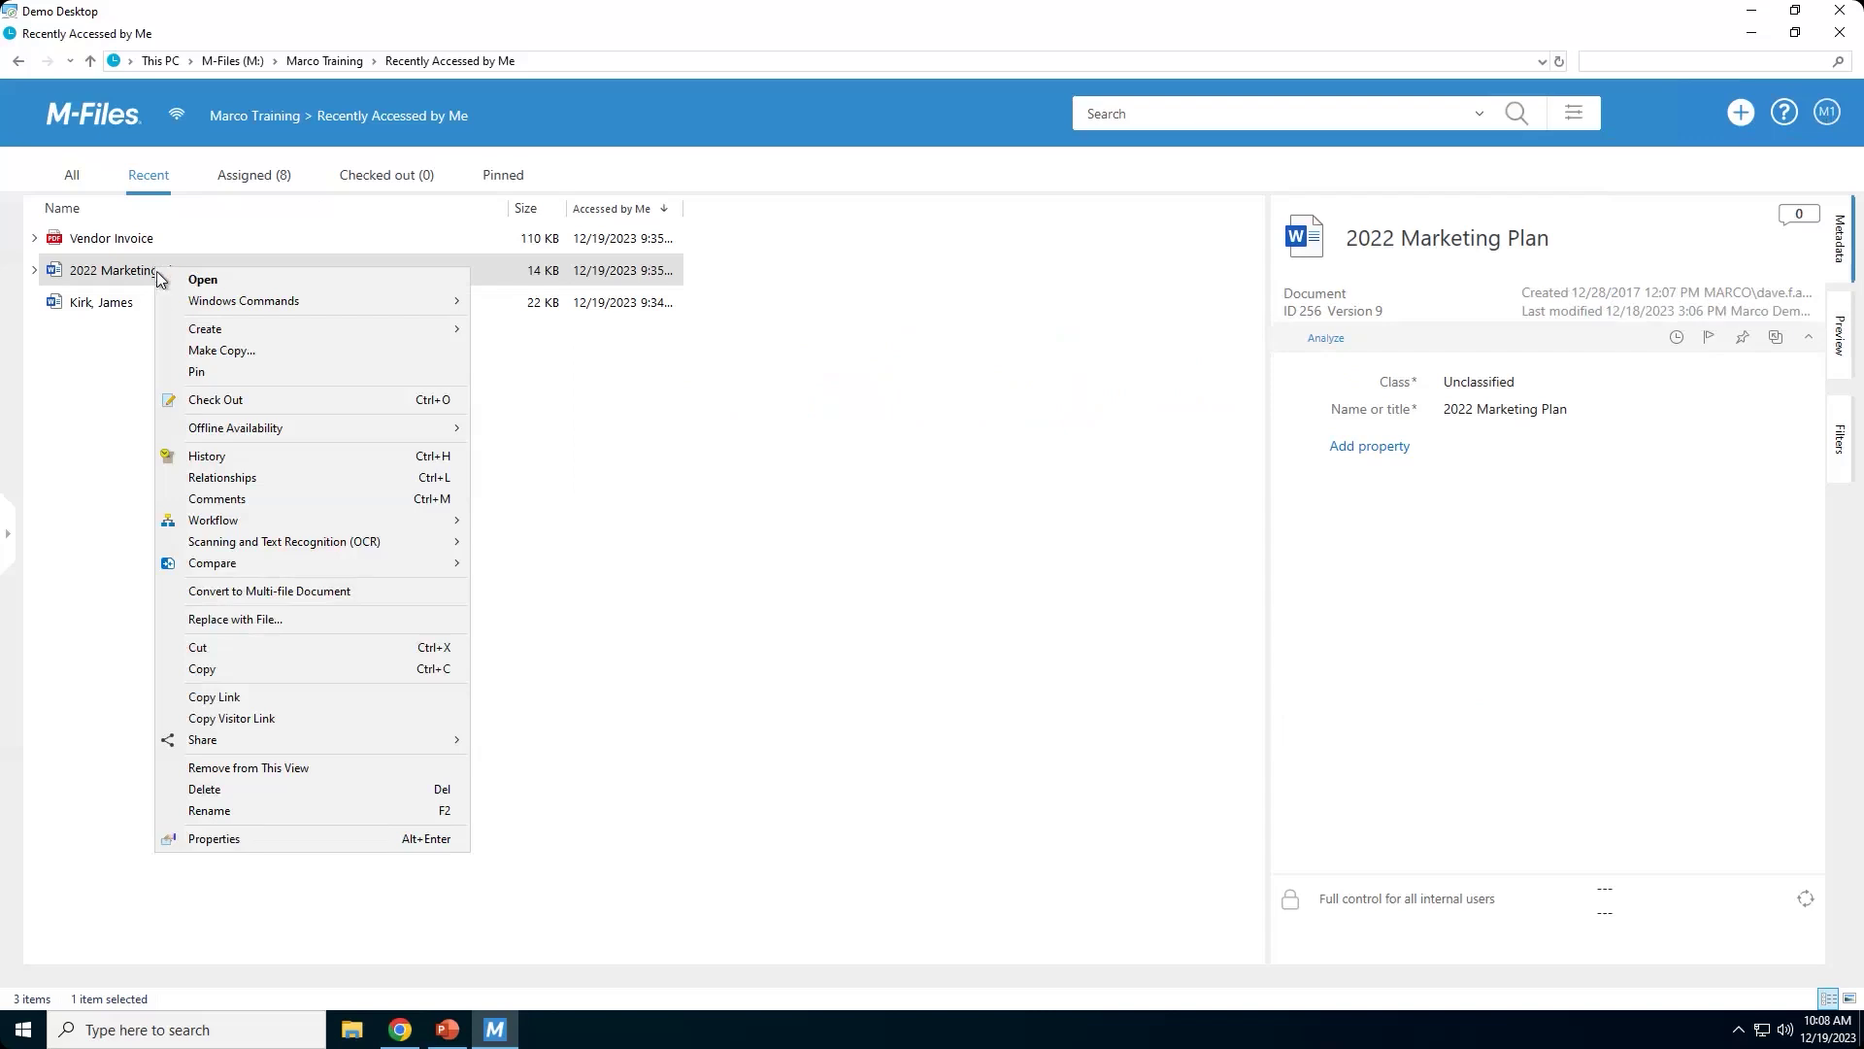
{"action": "mouse_move", "coordinate": [255, 433]}
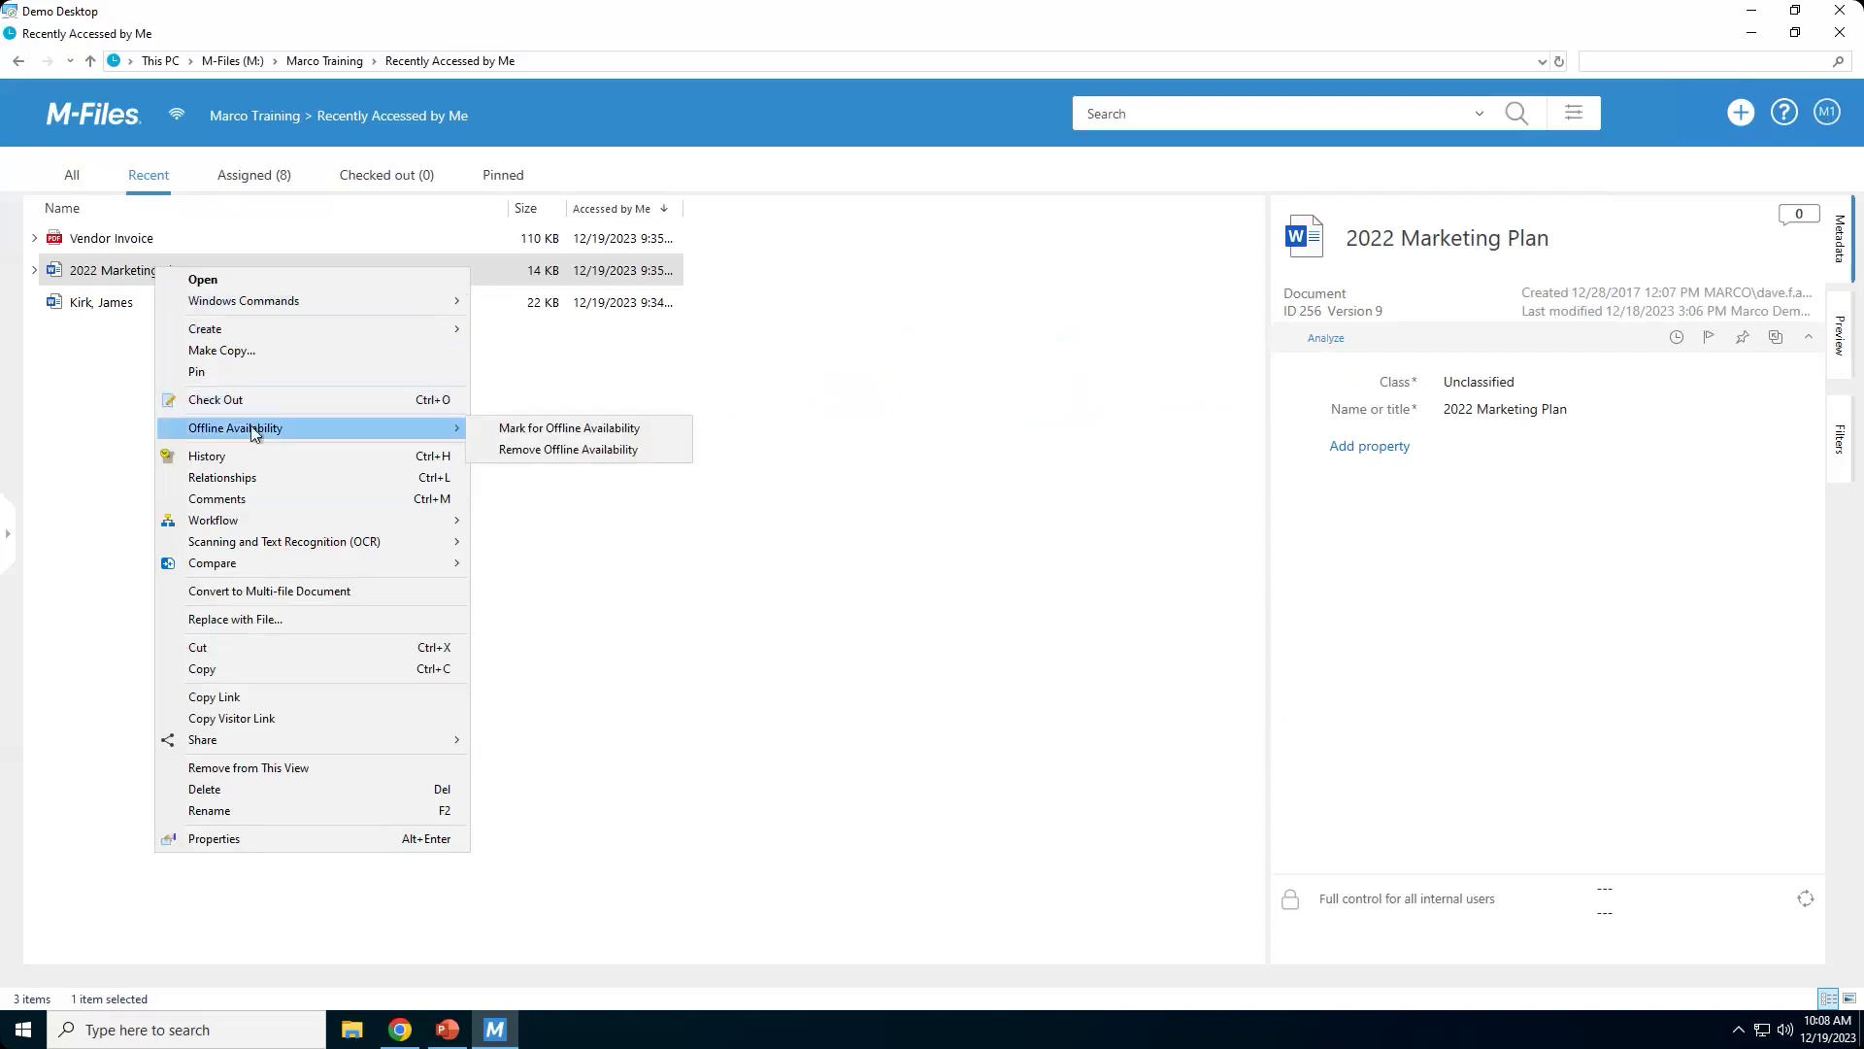
{"action": "left_click", "coordinate": [521, 433]}
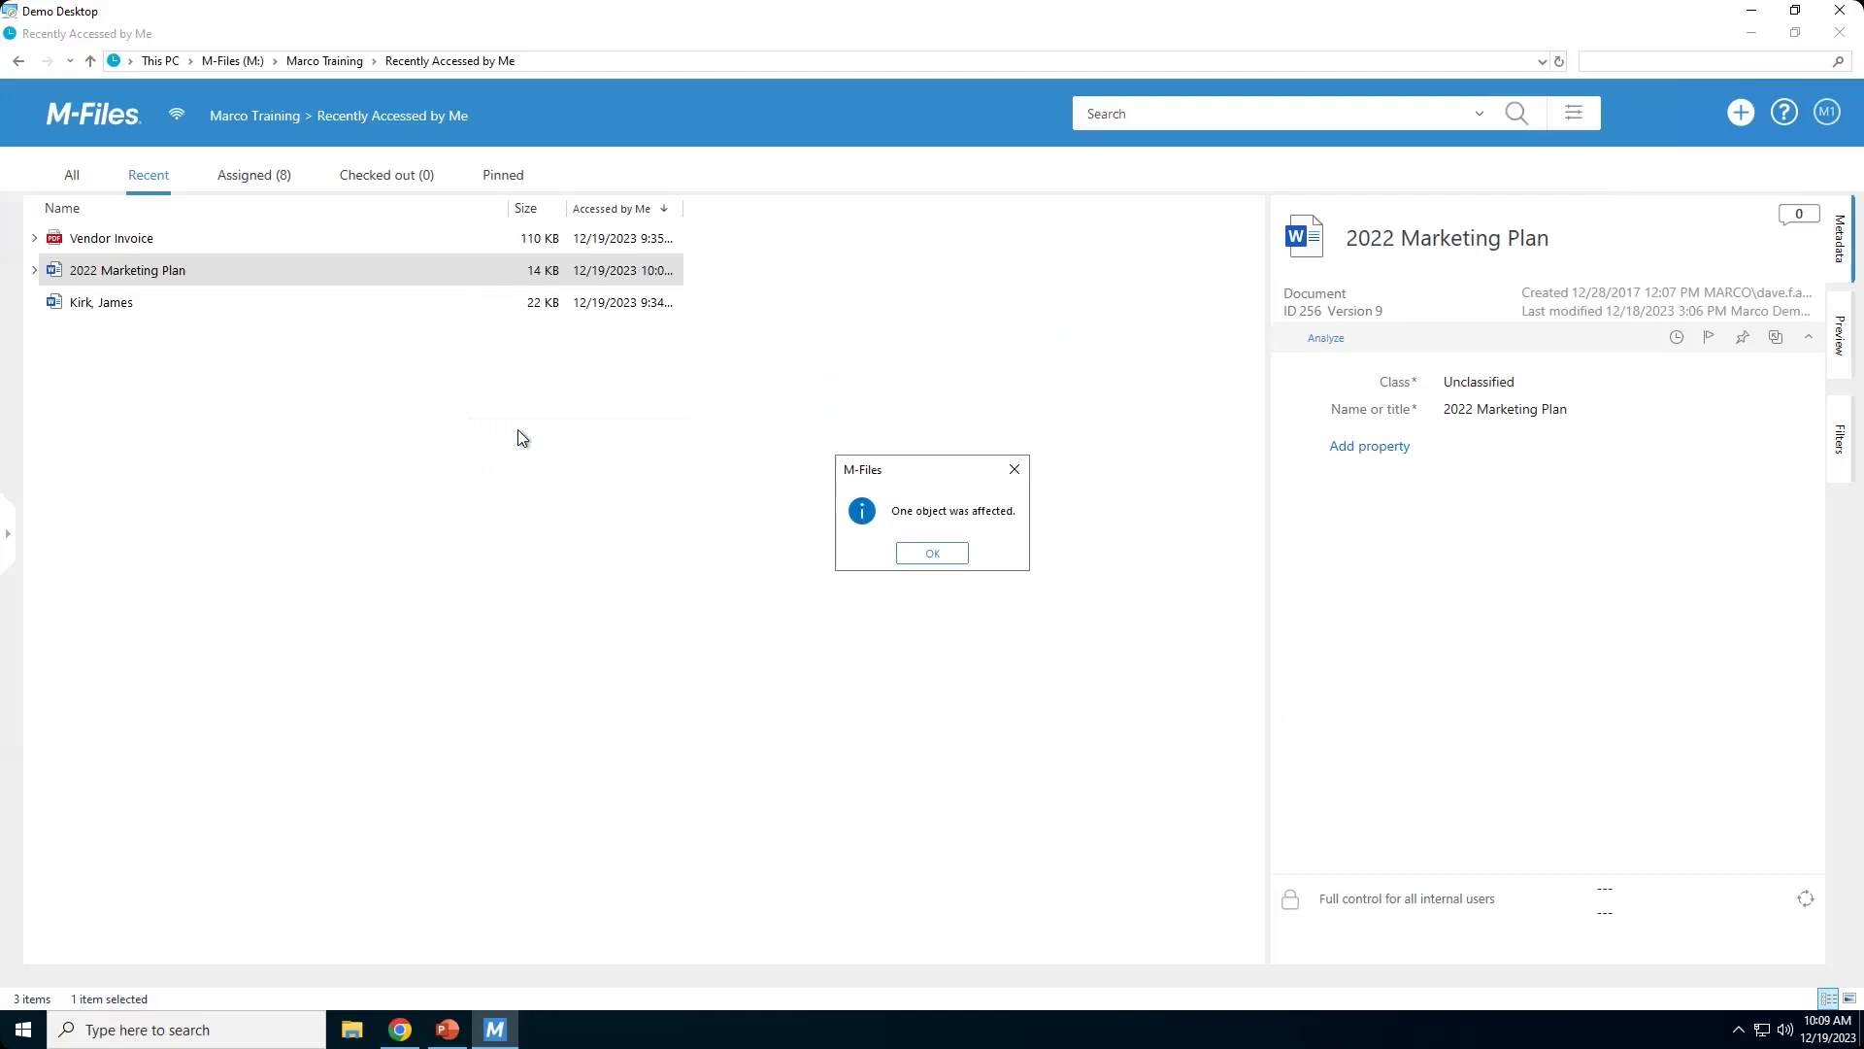
{"action": "left_click", "coordinate": [934, 556]}
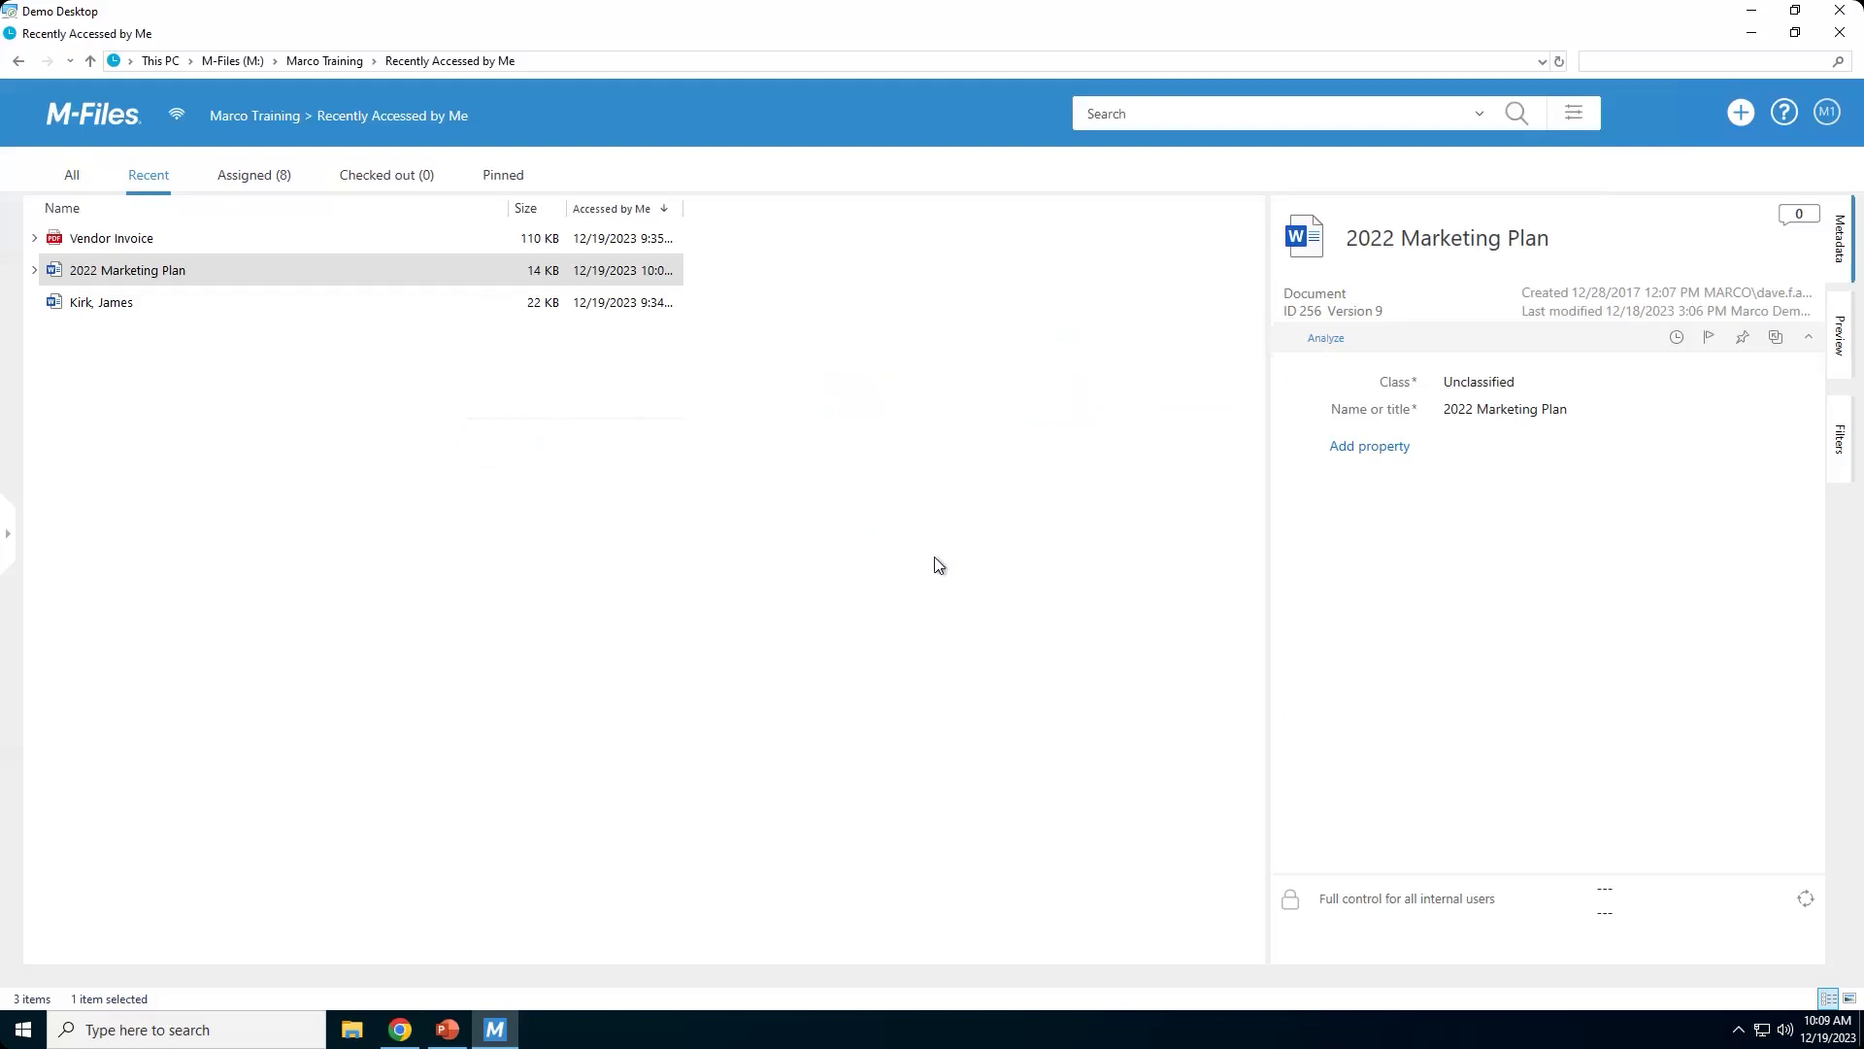
Mark the job applicant's Word document in the recent items for offline availability and check it out.
{"action": "right_click", "coordinate": [113, 305]}
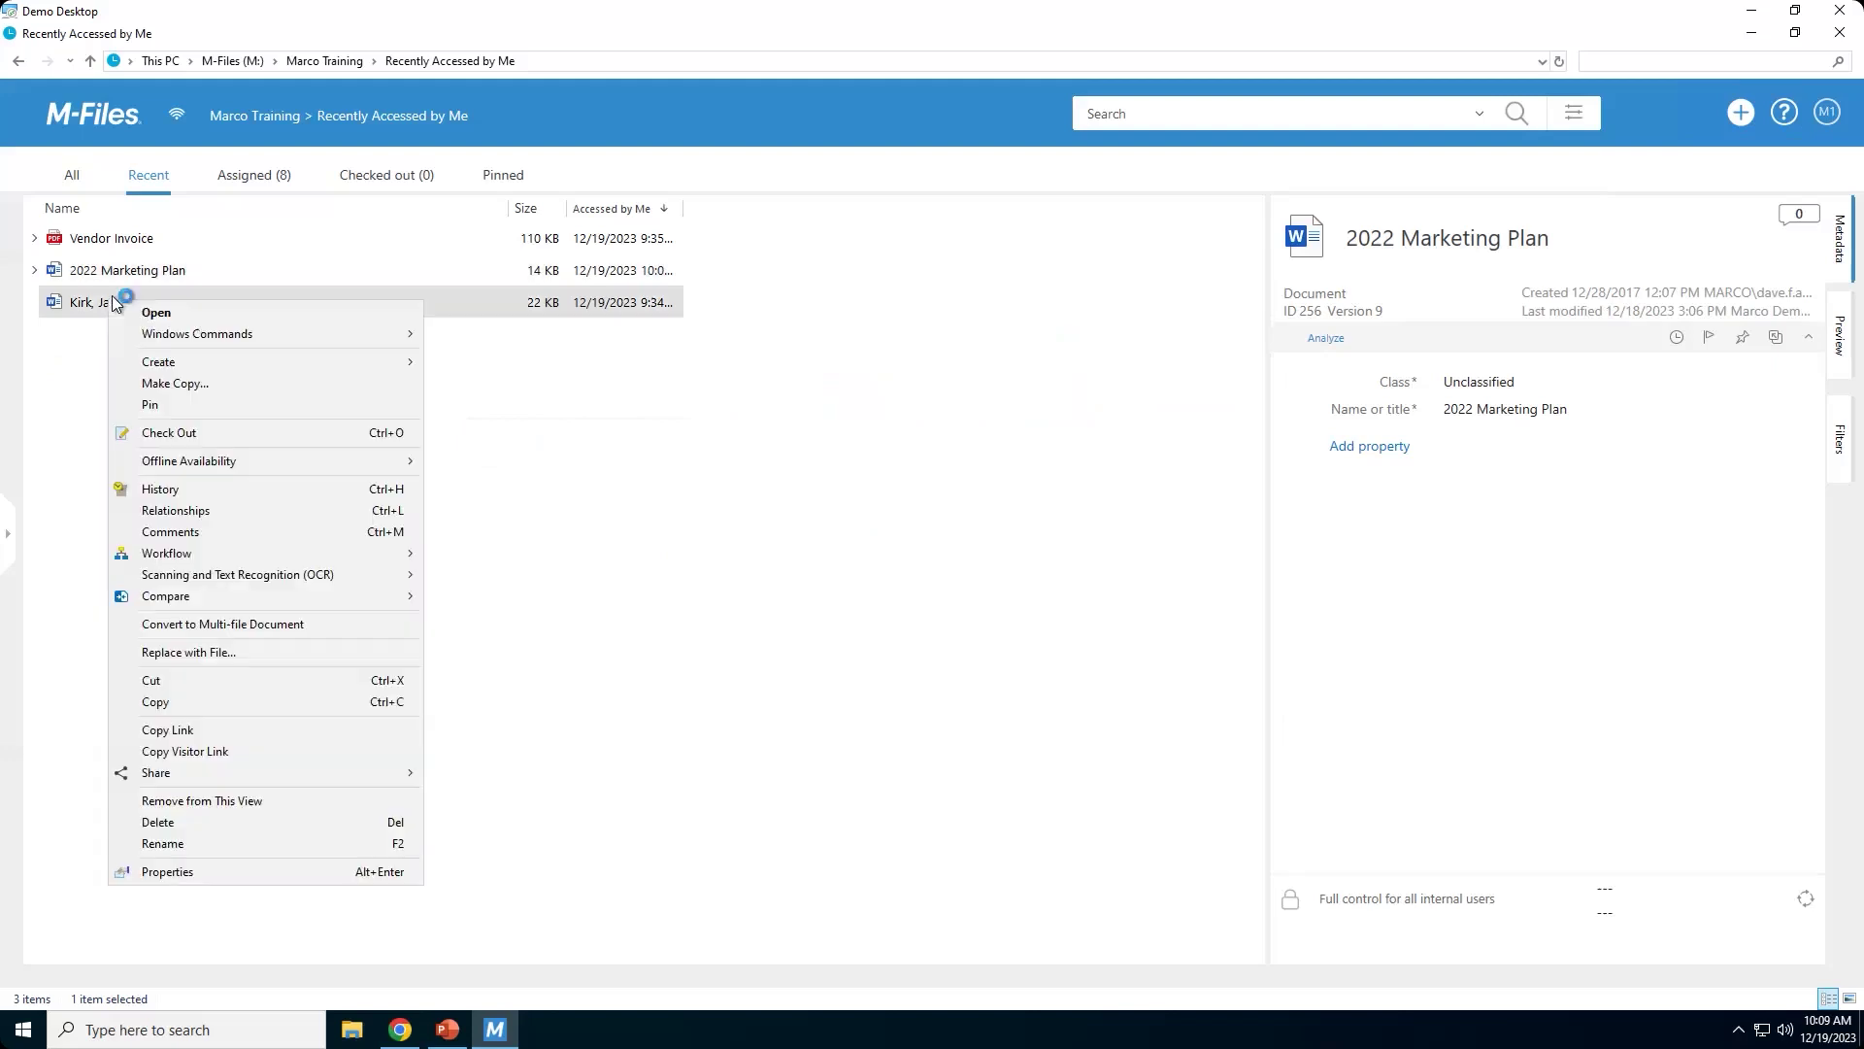
{"action": "left_click", "coordinate": [192, 460]}
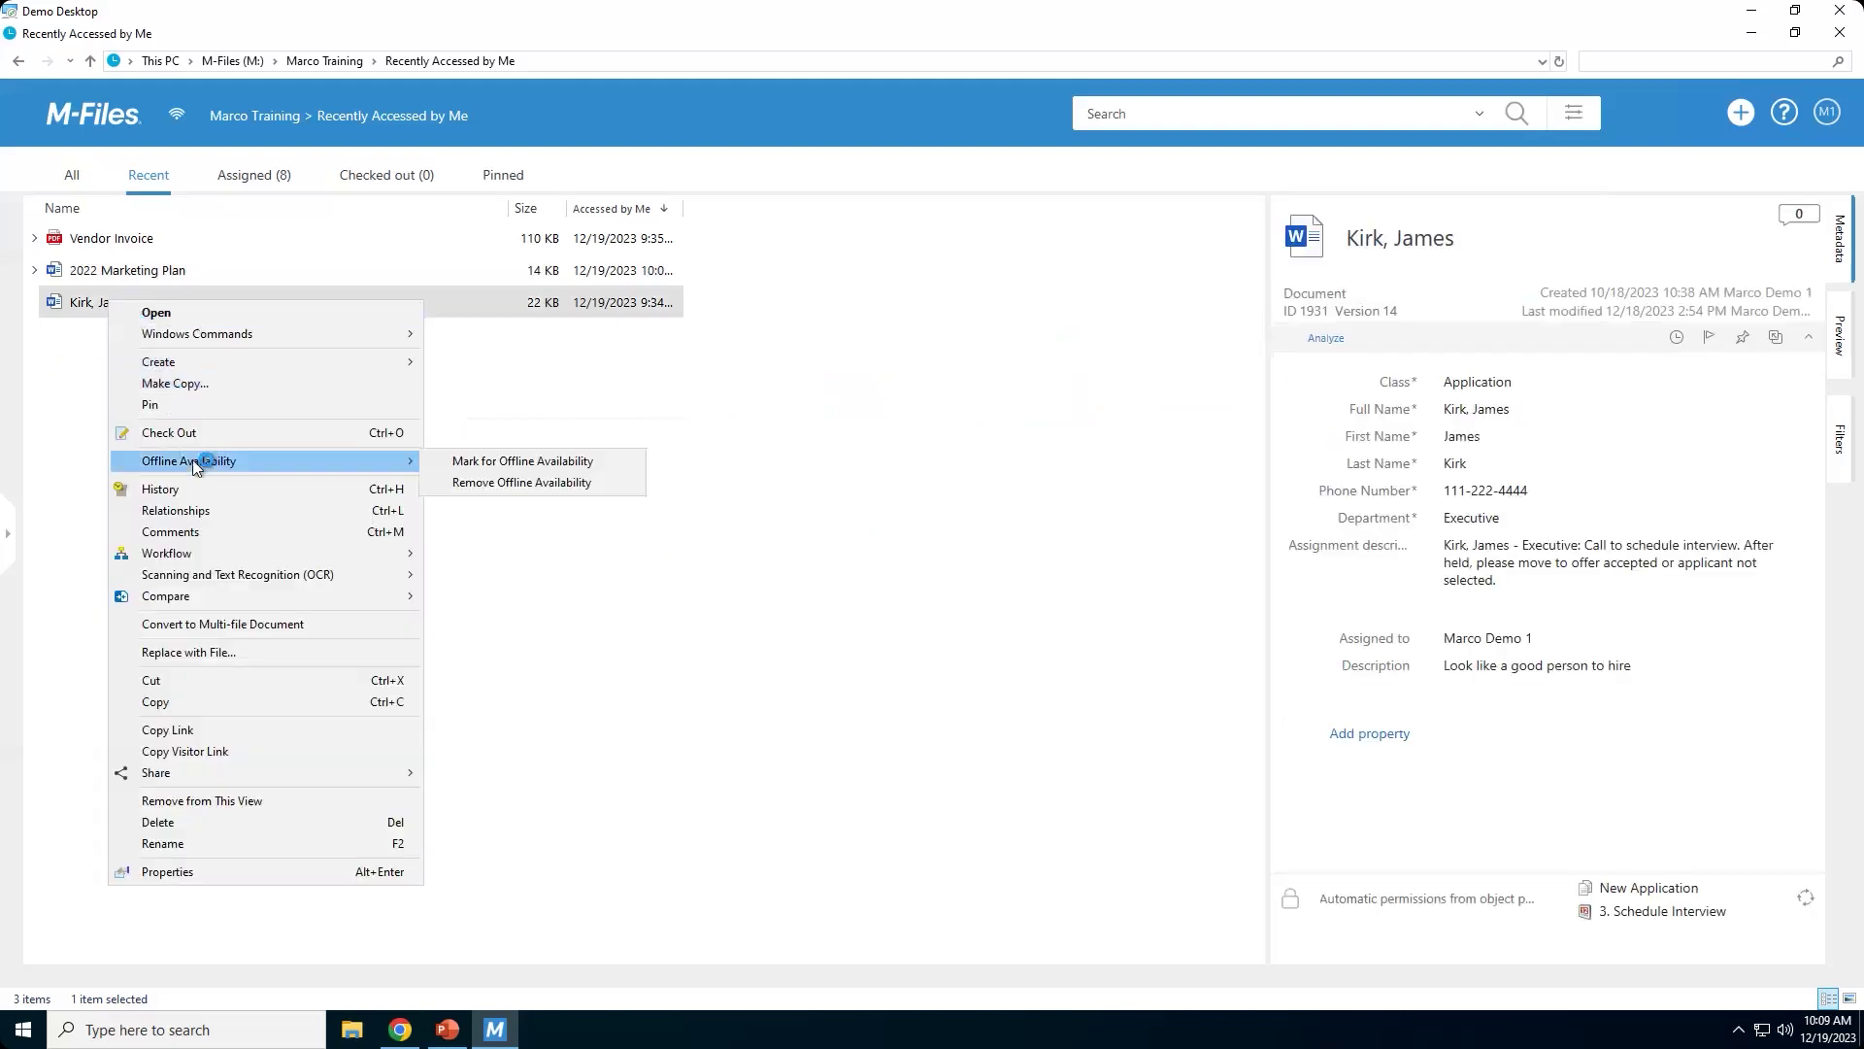
{"action": "left_click", "coordinate": [497, 463]}
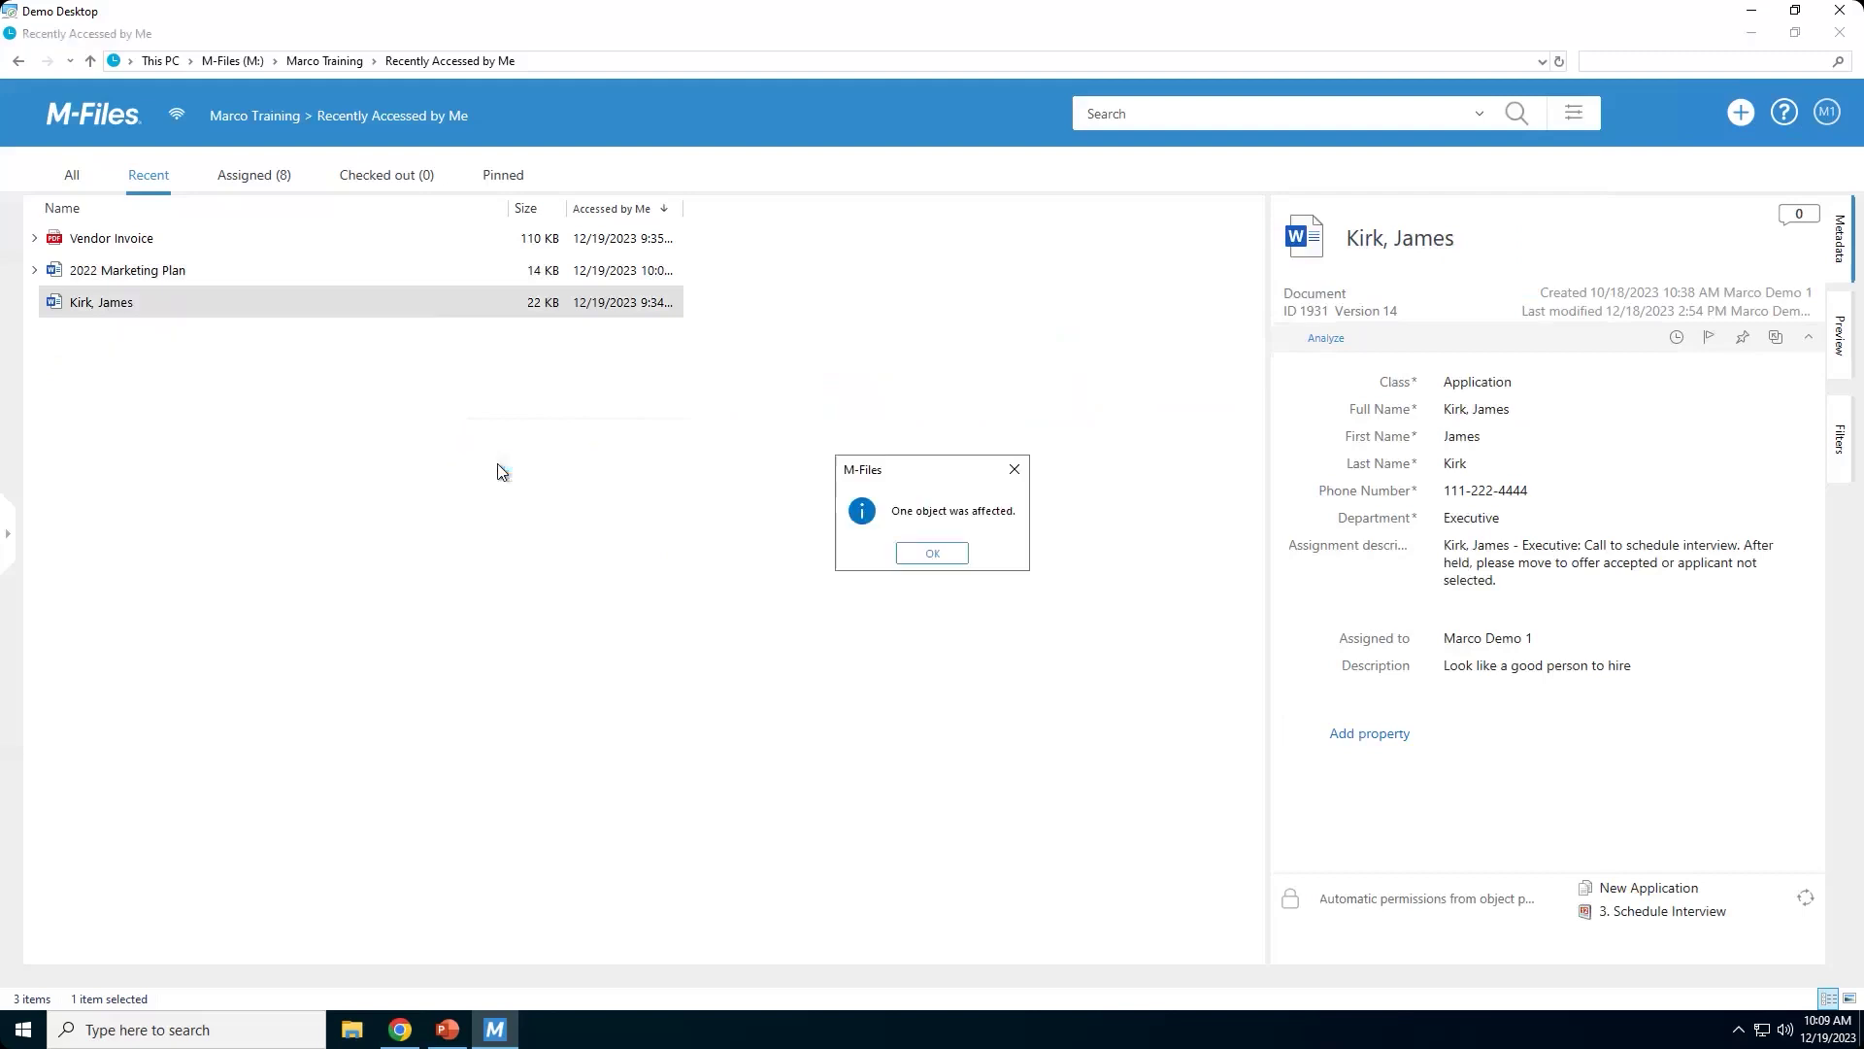
{"action": "left_click", "coordinate": [928, 555]}
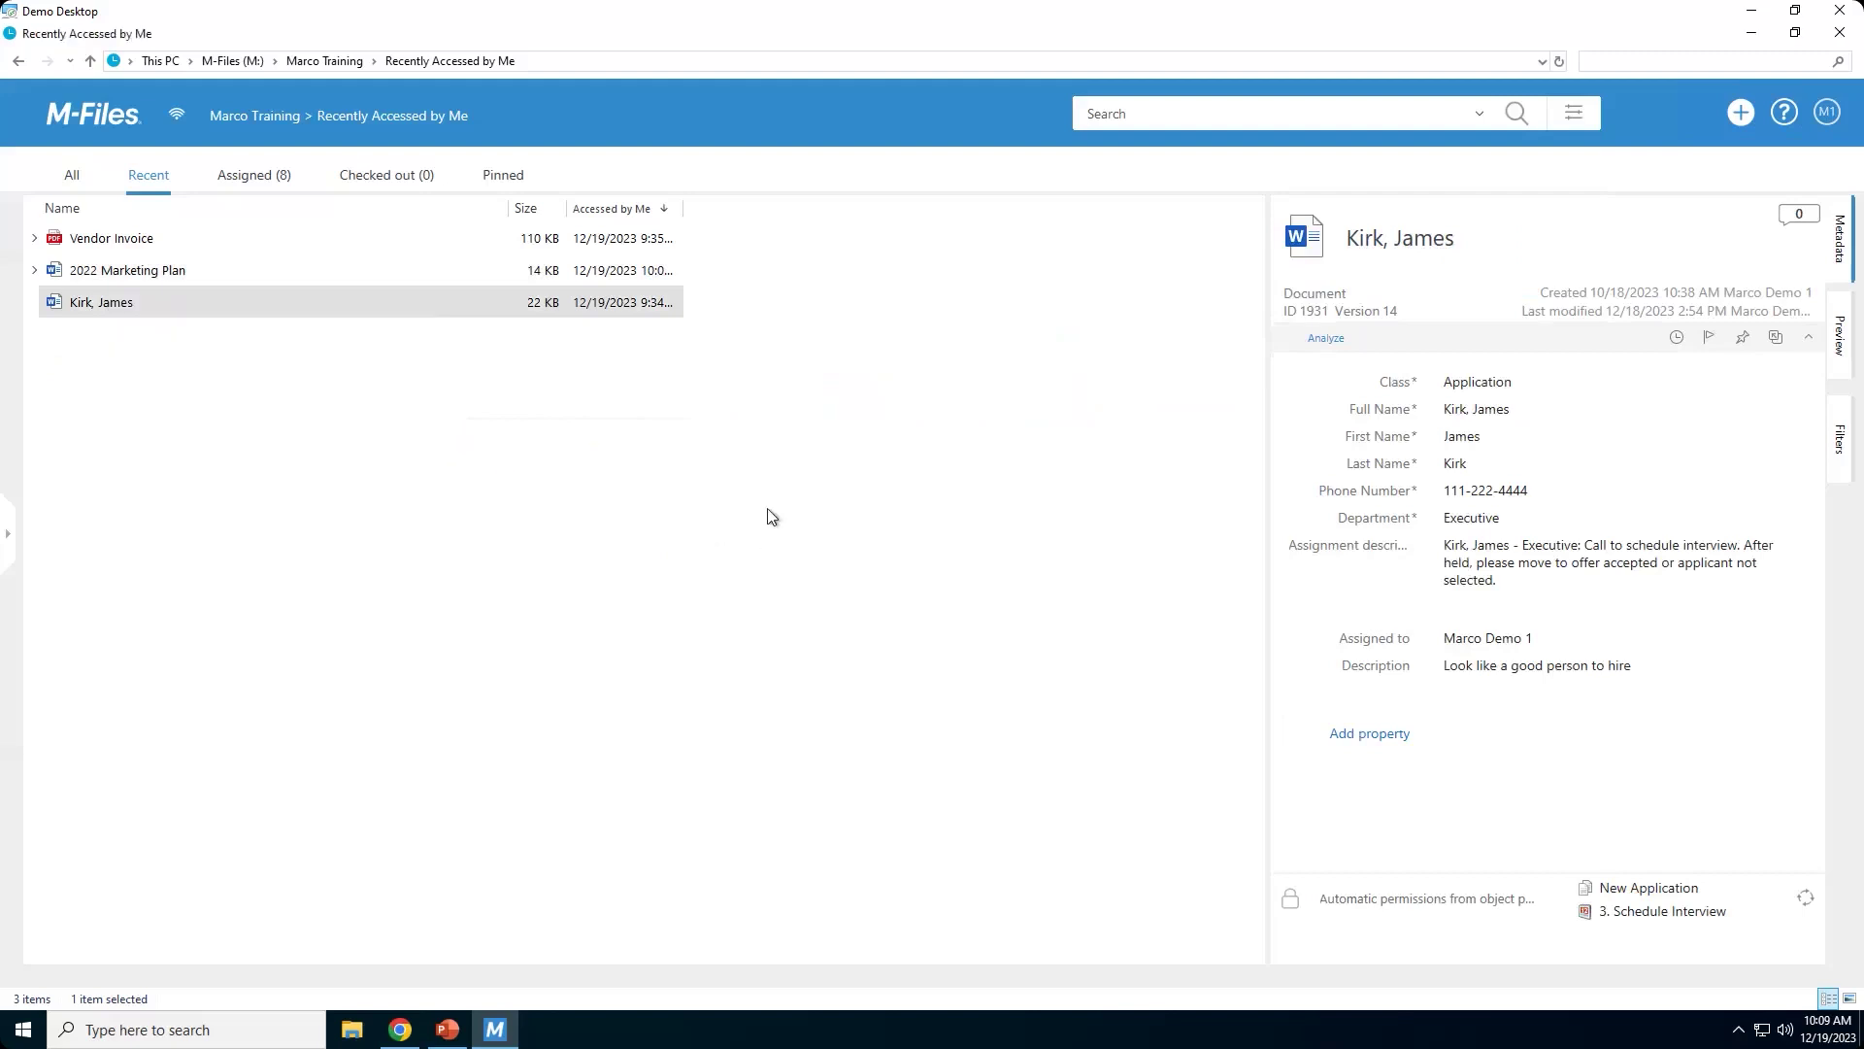
{"action": "right_click", "coordinate": [115, 308]}
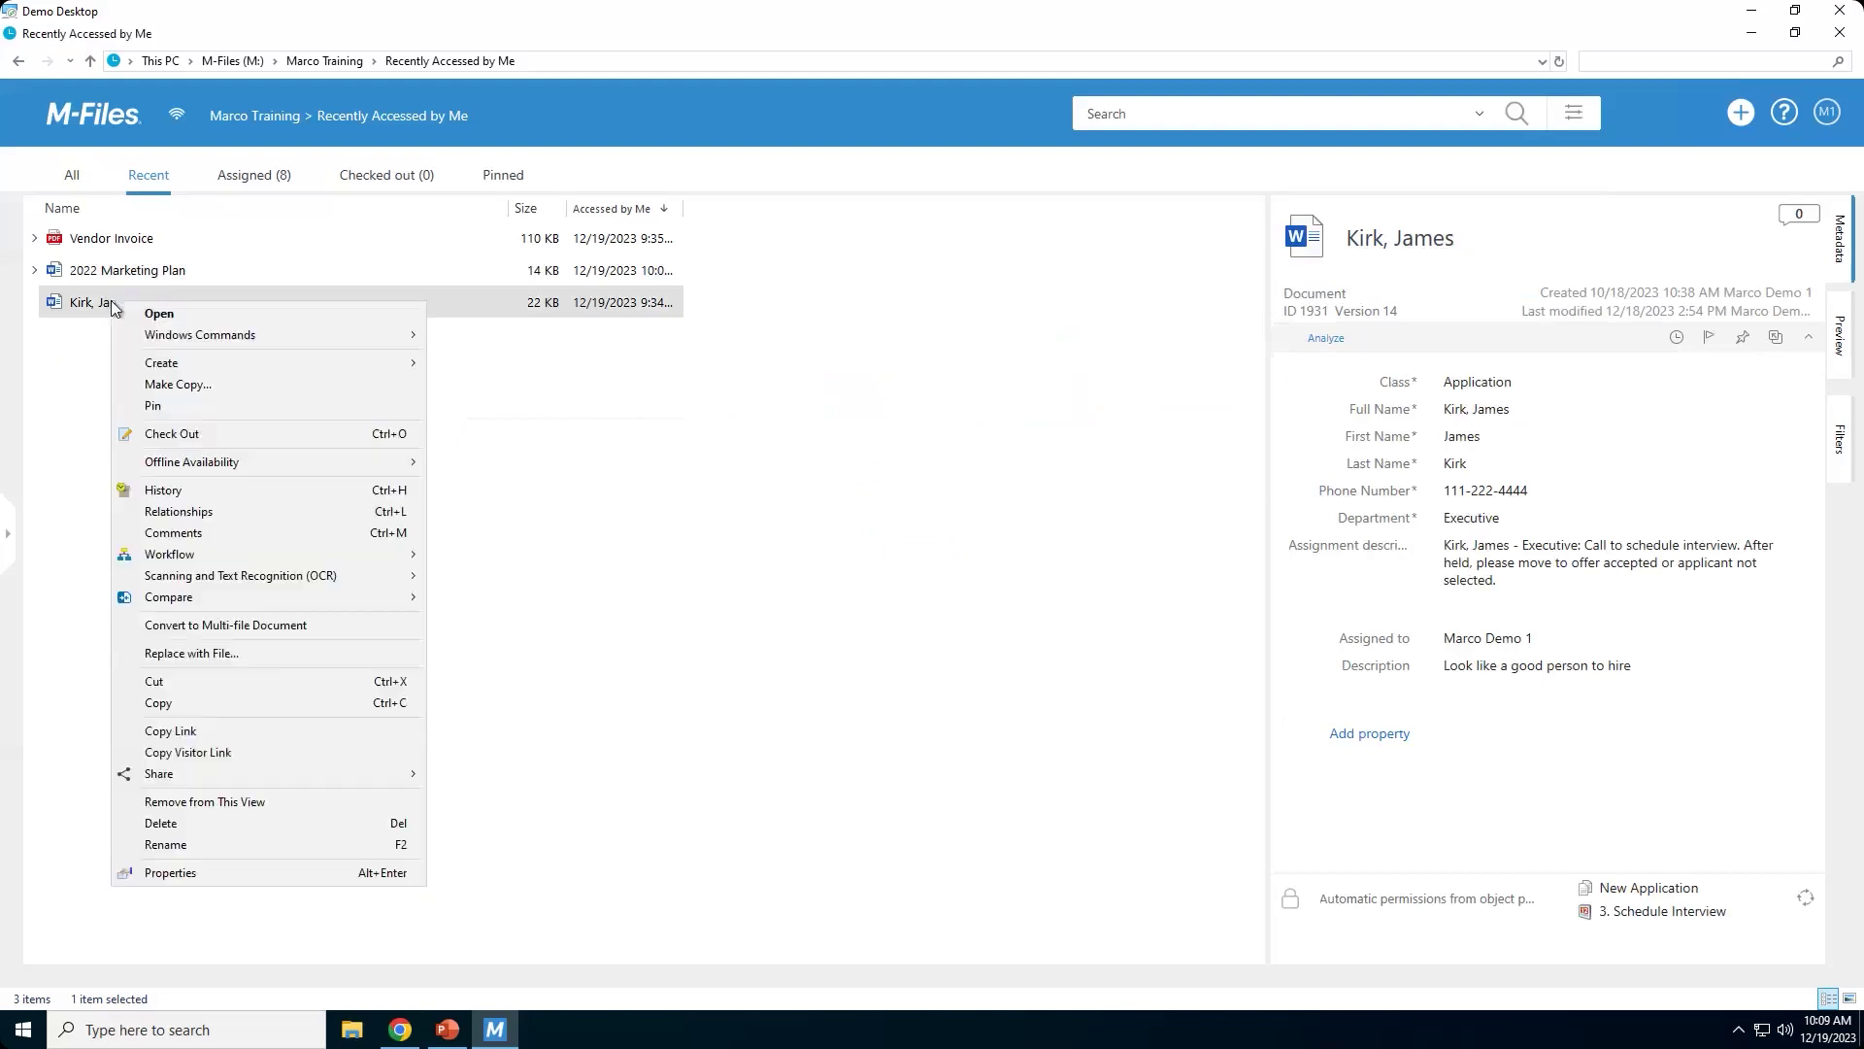
{"action": "left_click", "coordinate": [199, 433]}
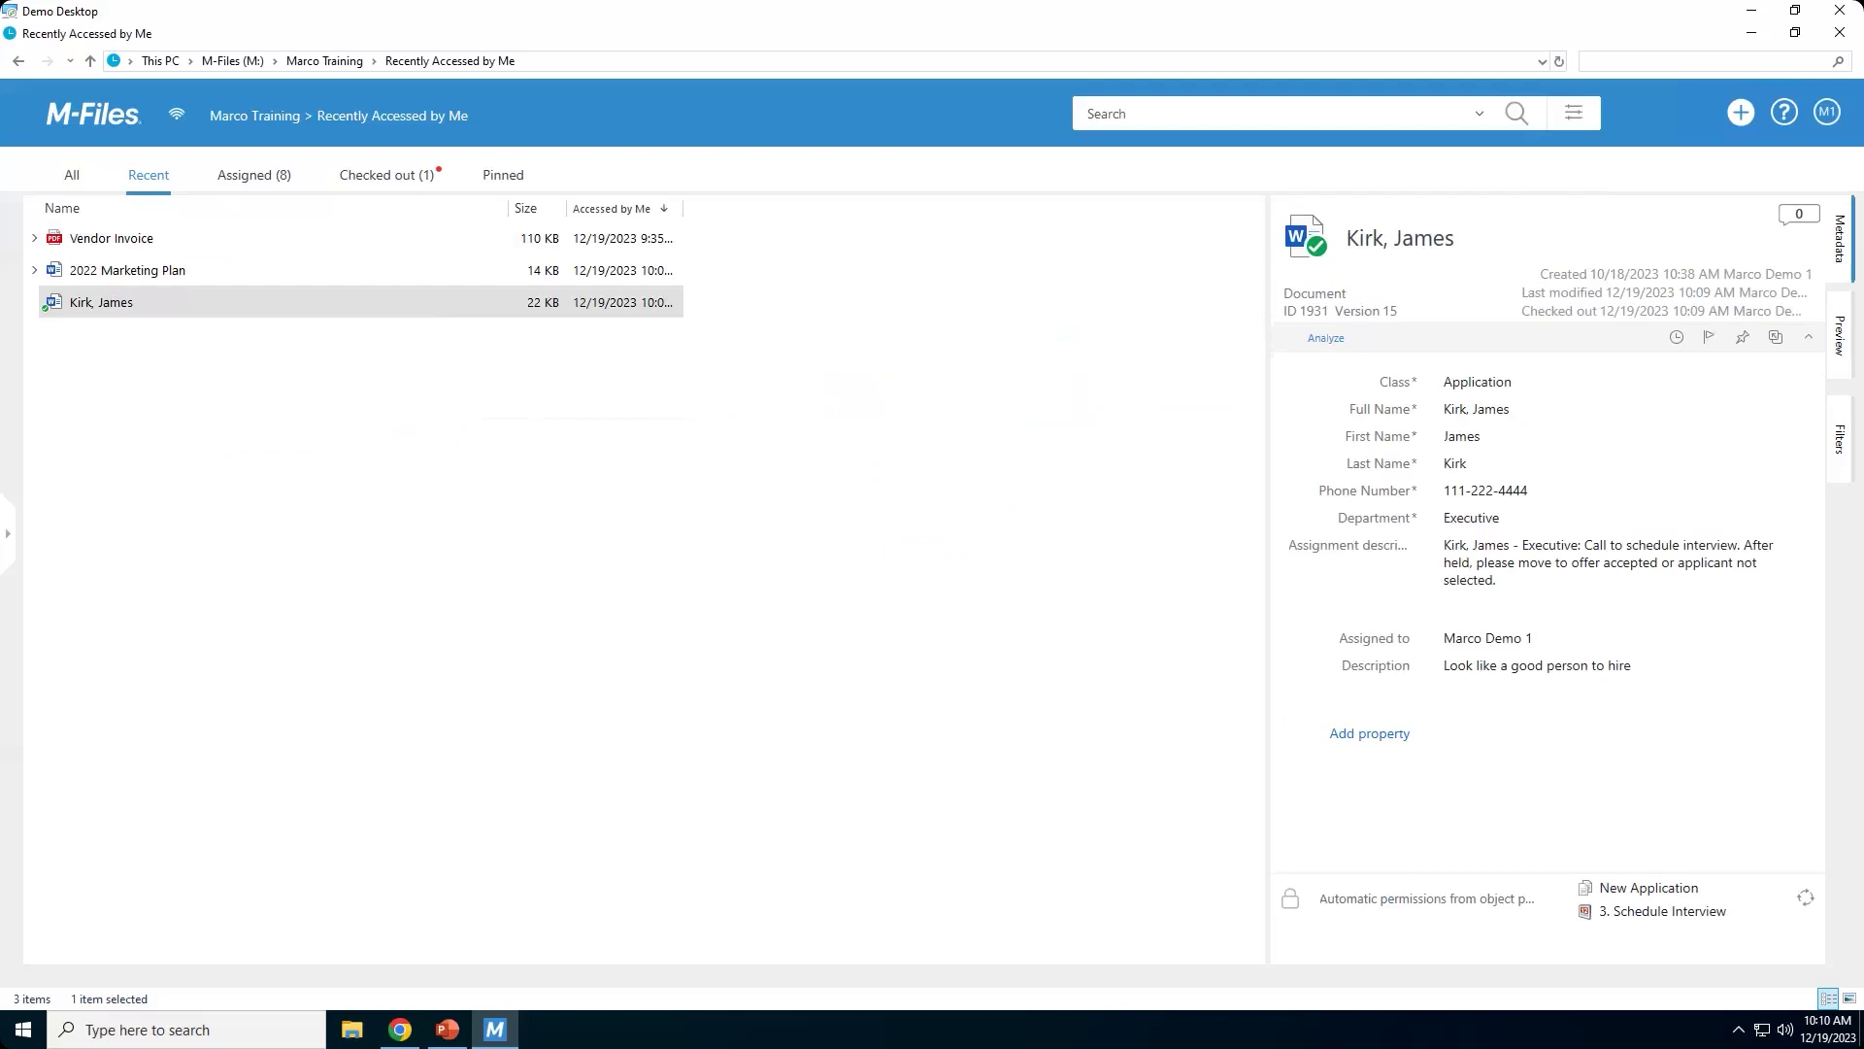
Switch the Marco Training vault to offline mode.
{"action": "left_click", "coordinate": [1830, 112]}
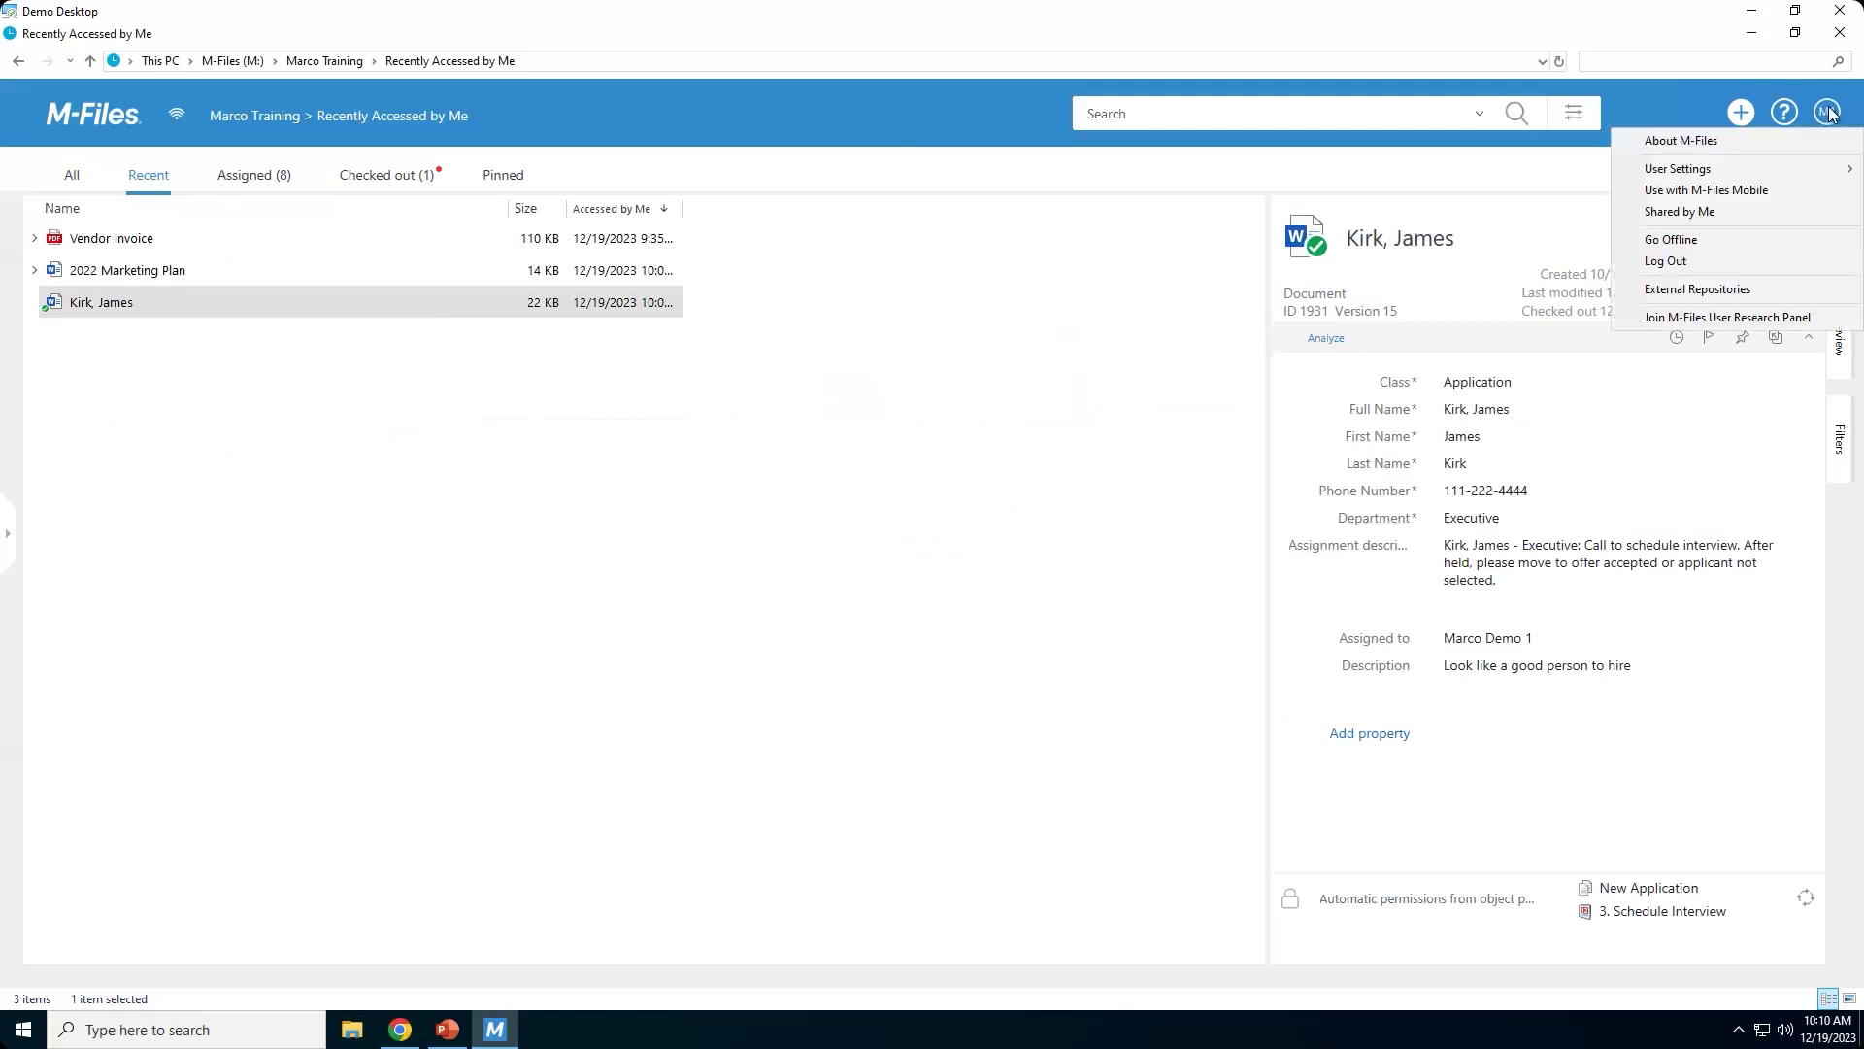
{"action": "left_click", "coordinate": [1768, 243]}
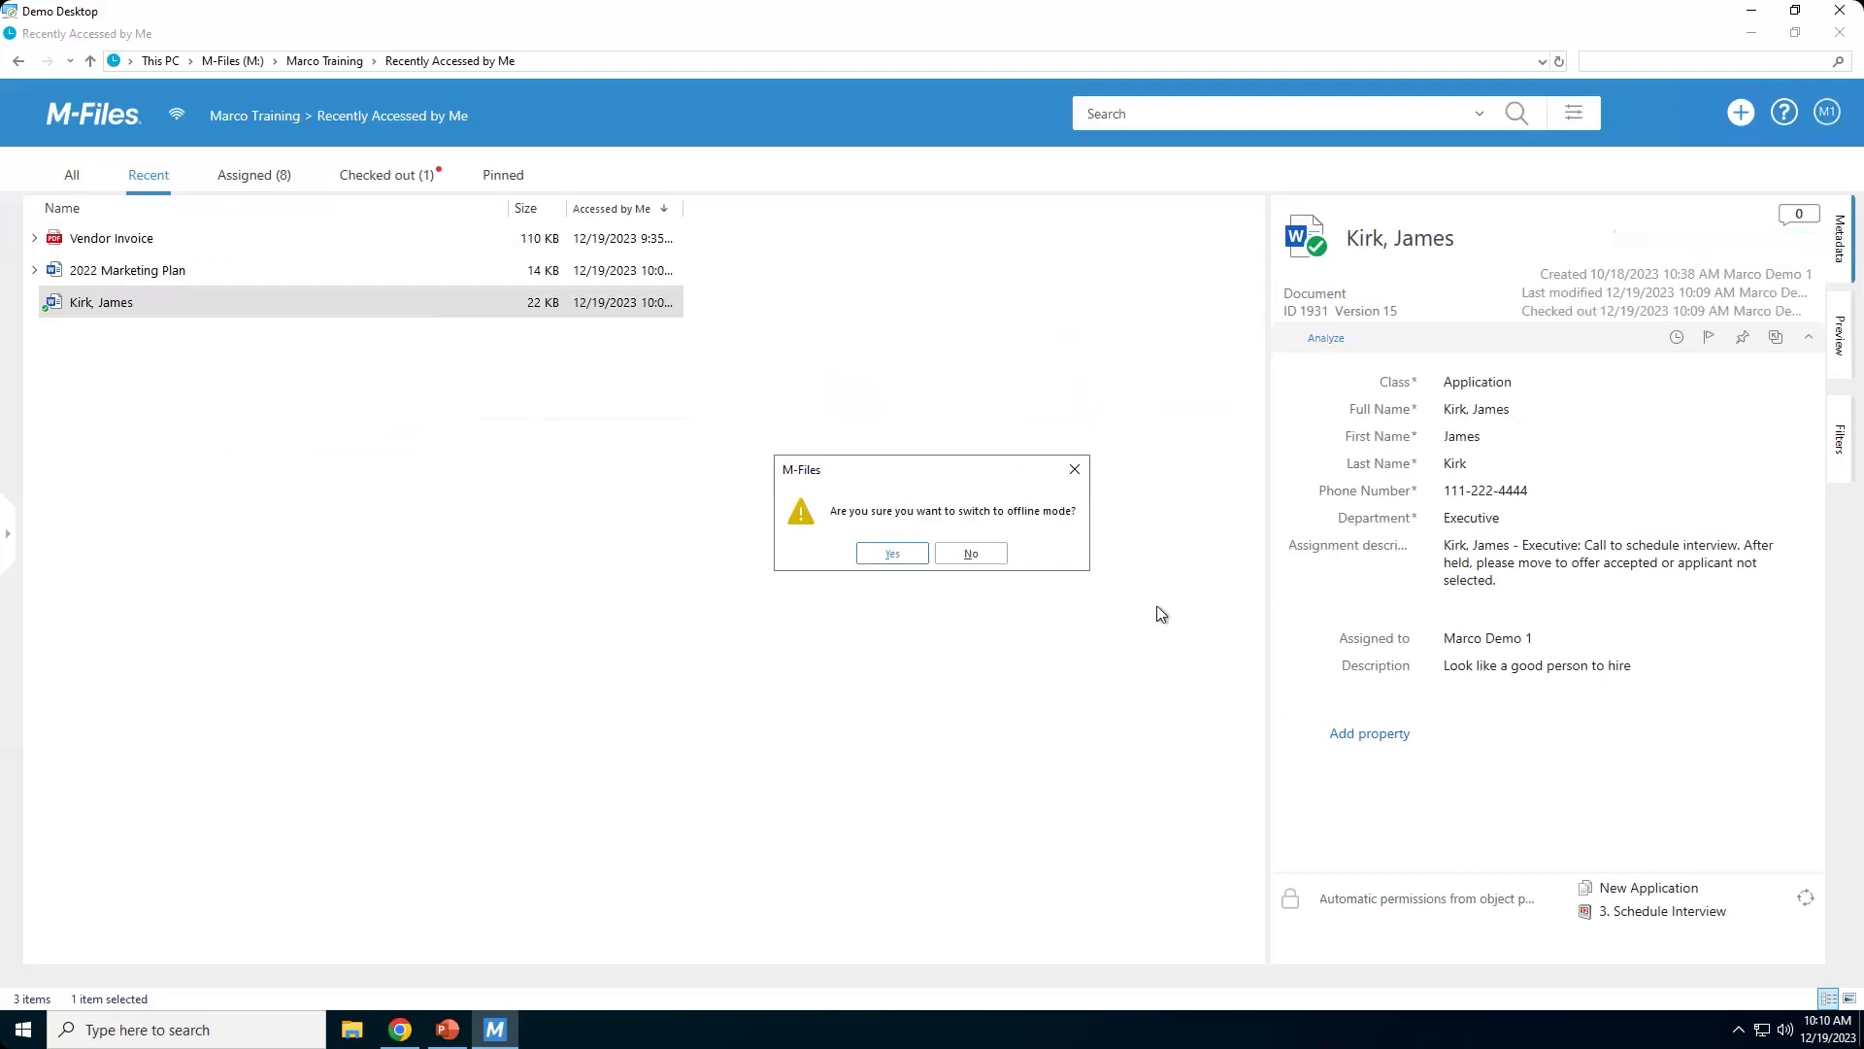
{"action": "left_click", "coordinate": [883, 555]}
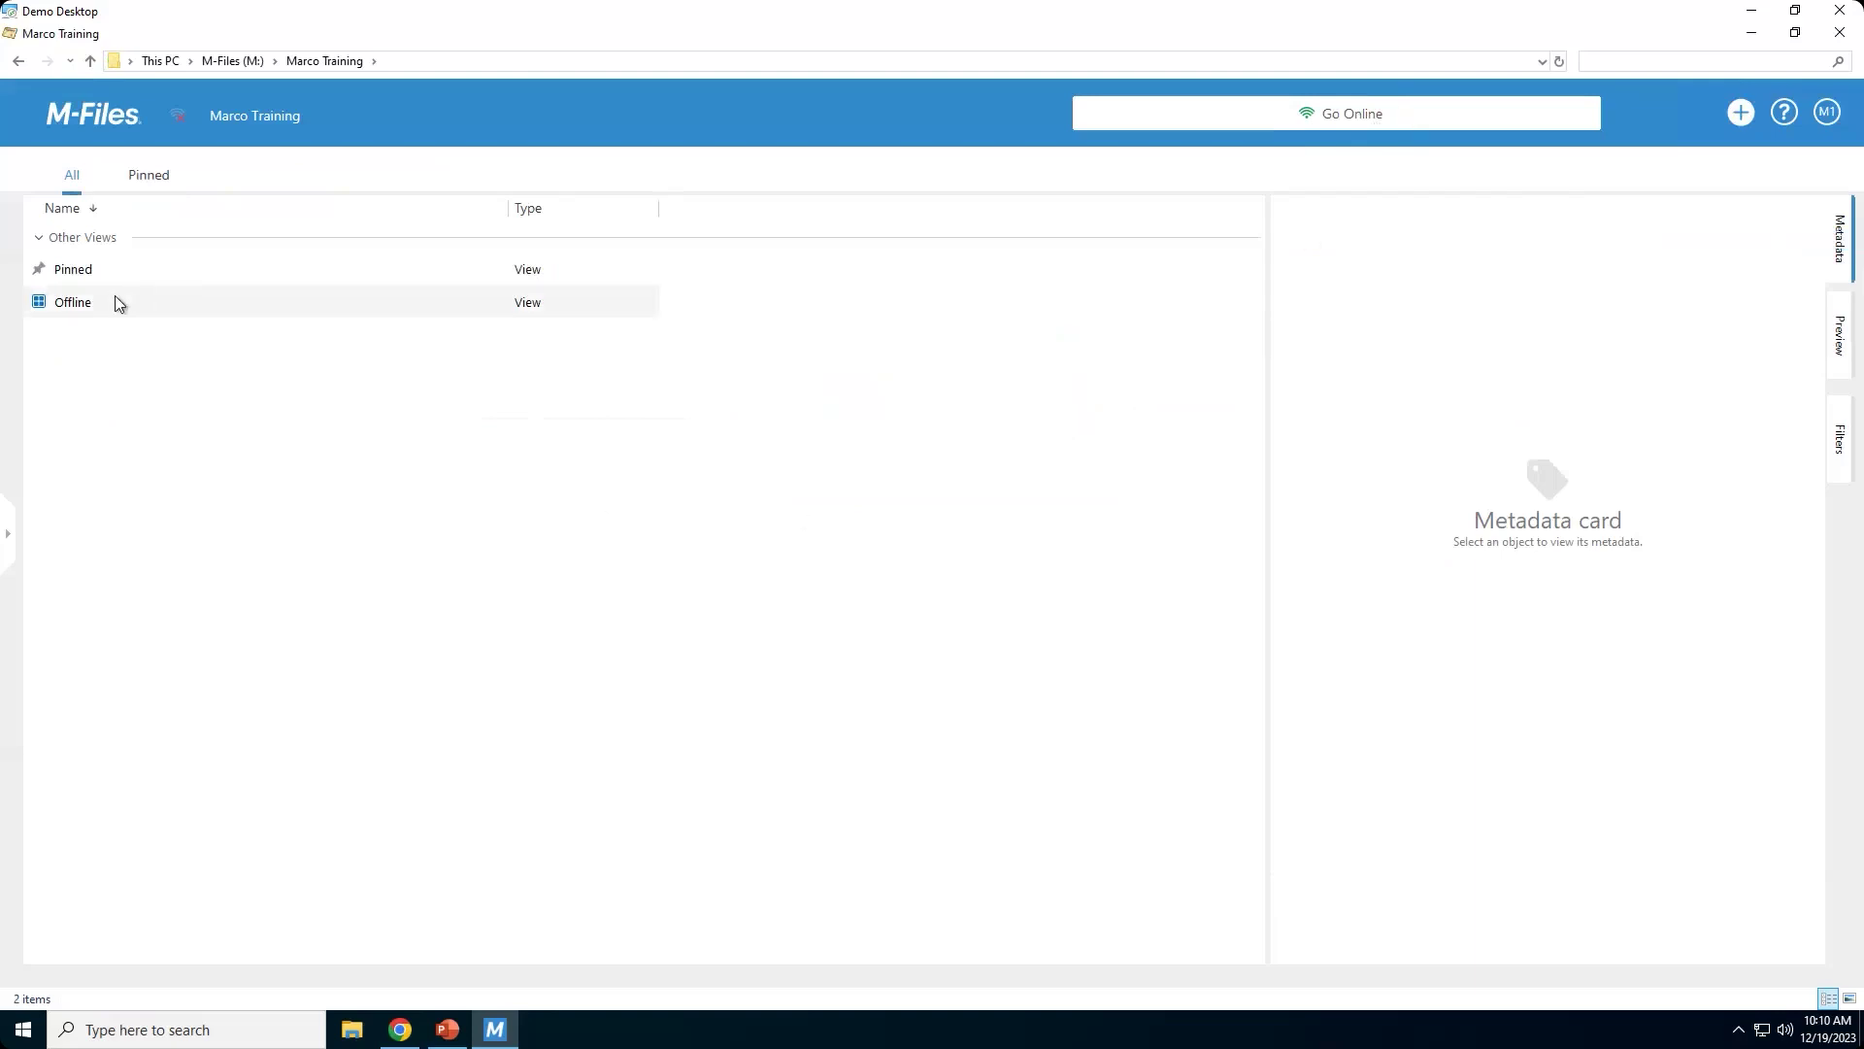
Open the Checked Out filter in the Offline view to examine the documents available there.
{"action": "double_click", "coordinate": [55, 303]}
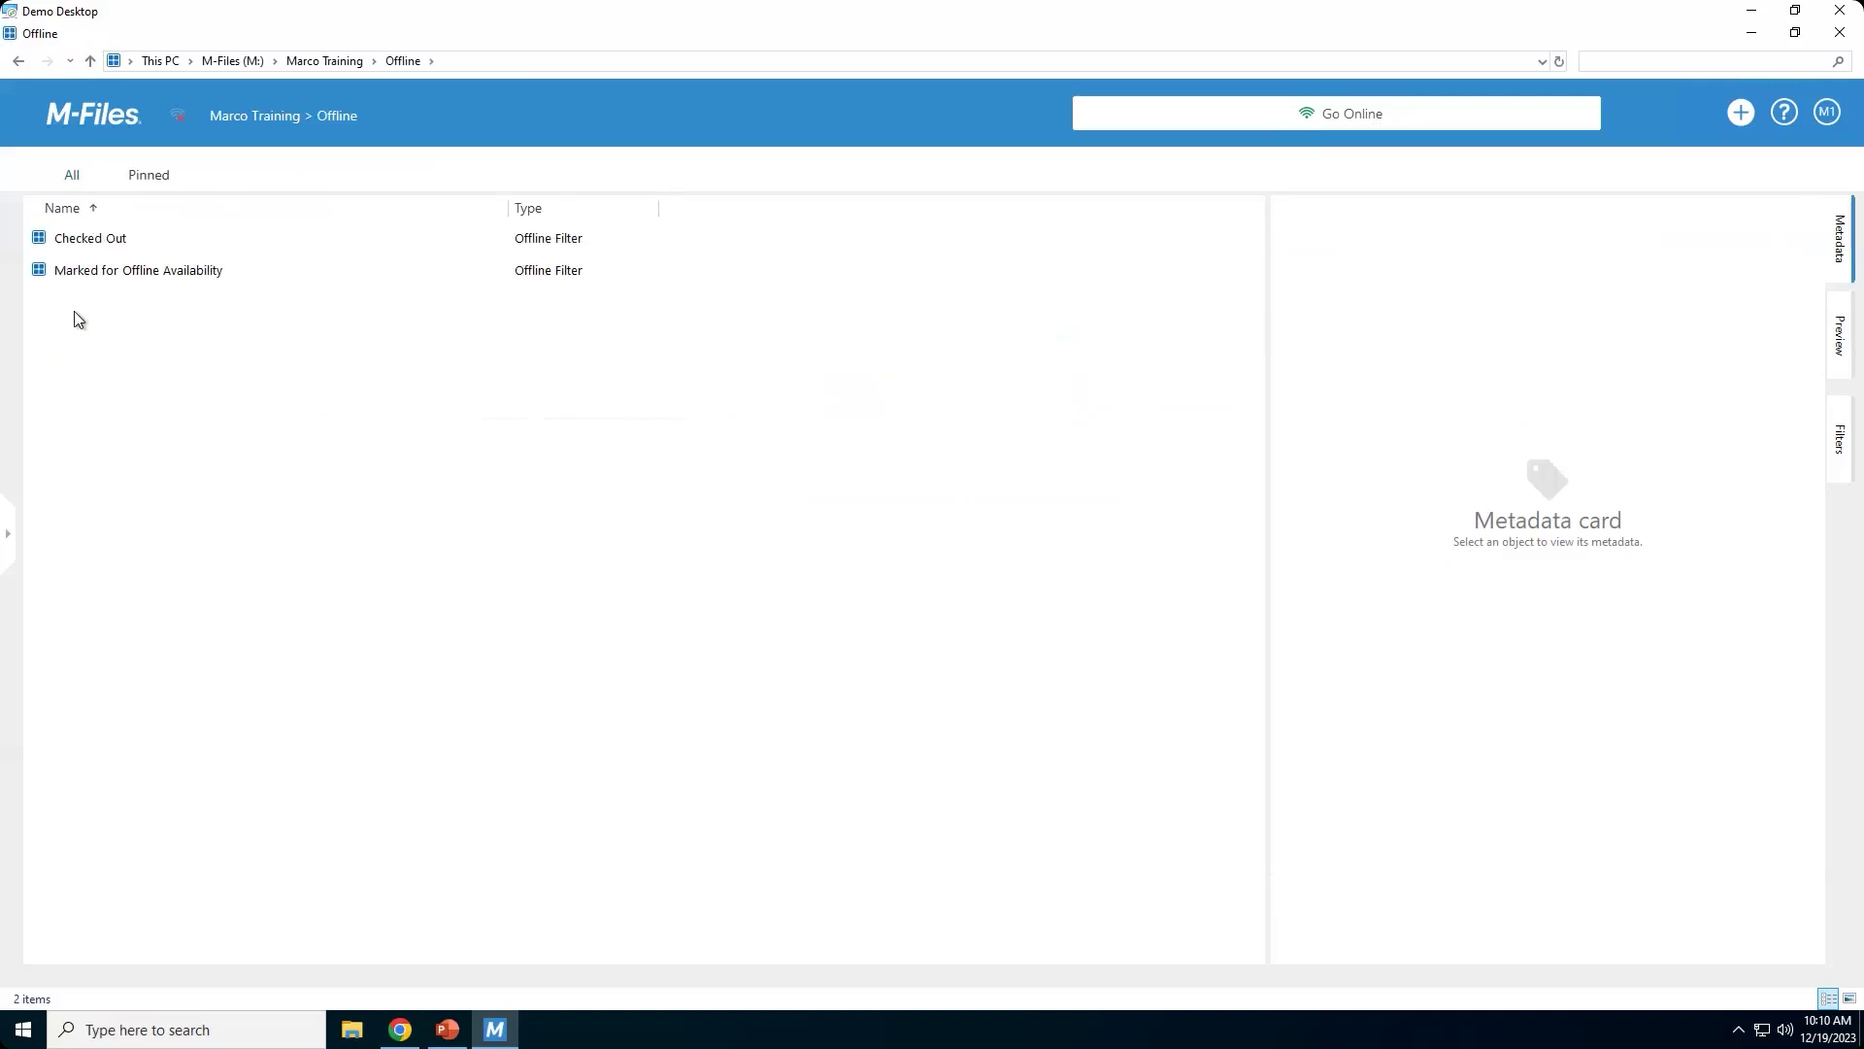
{"action": "left_click", "coordinate": [77, 244]}
{"action": "double_click", "coordinate": [77, 244]}
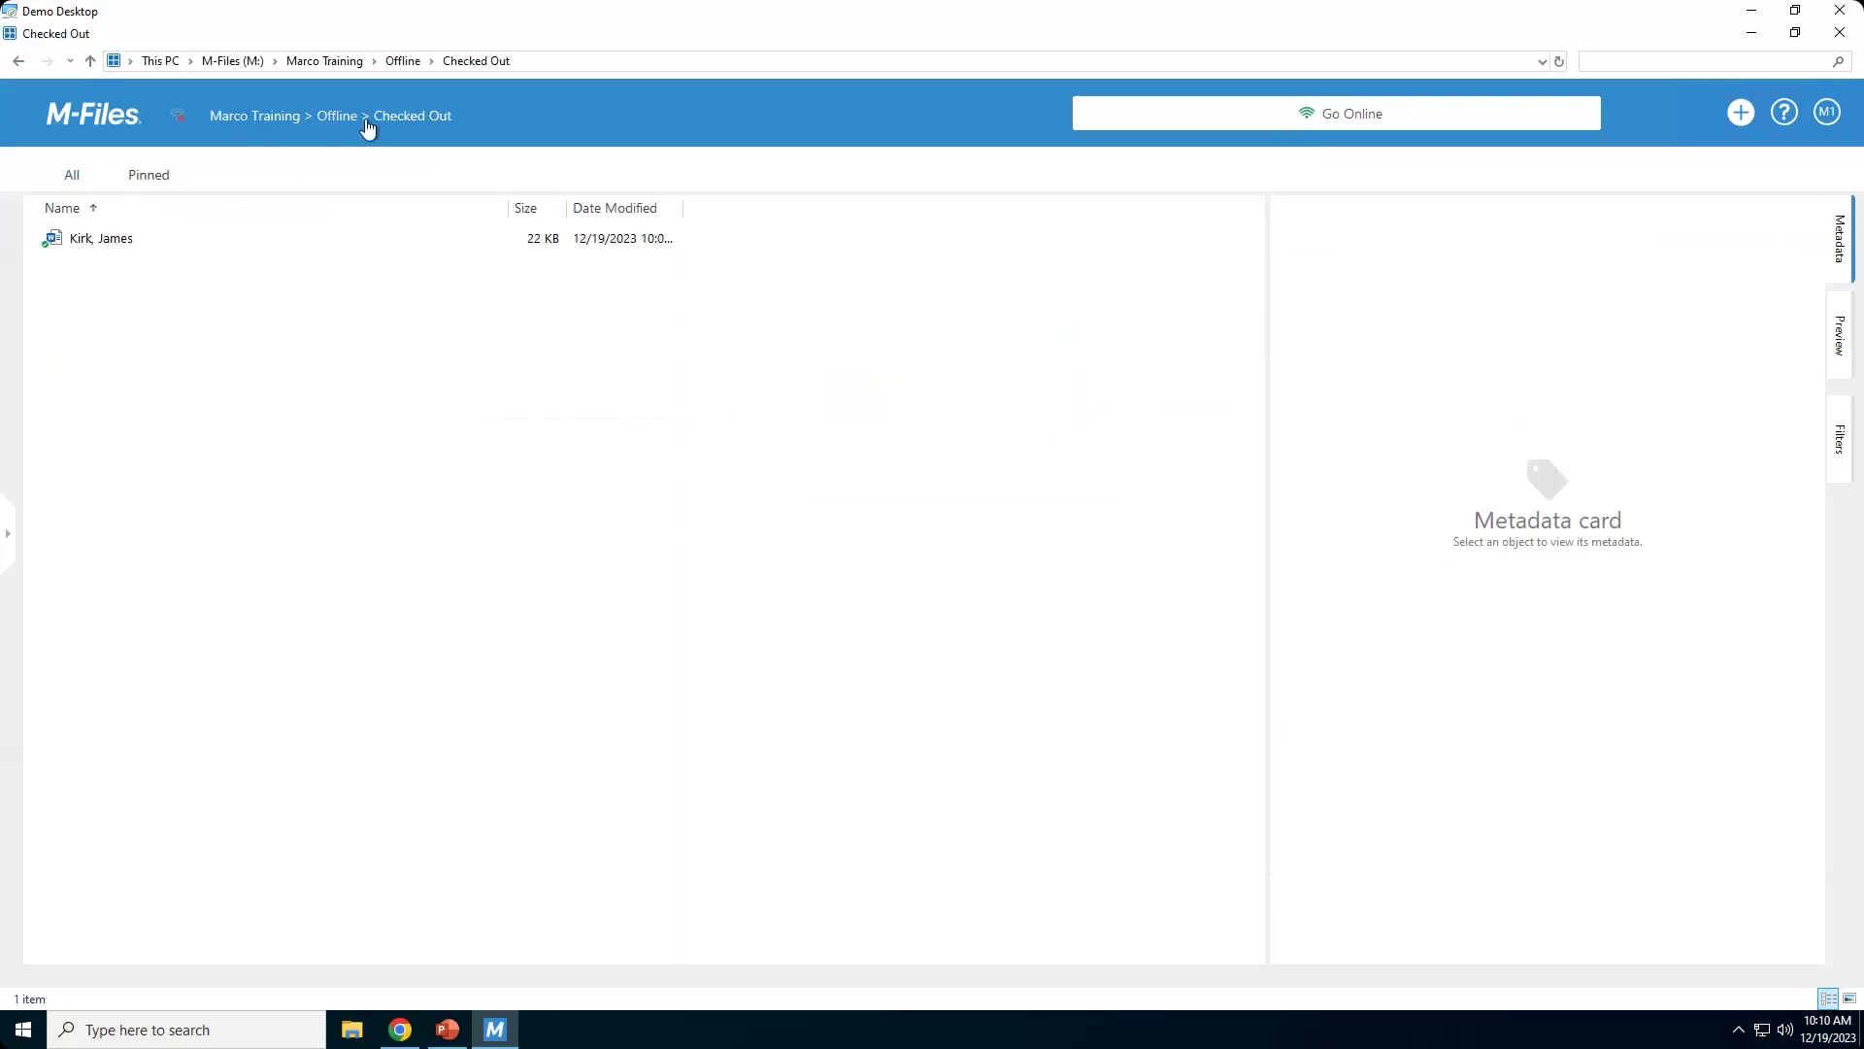
View the documents in the Marked for Offline Availability filter, and bring the Marco Training vault back online.
{"action": "left_click", "coordinate": [337, 118]}
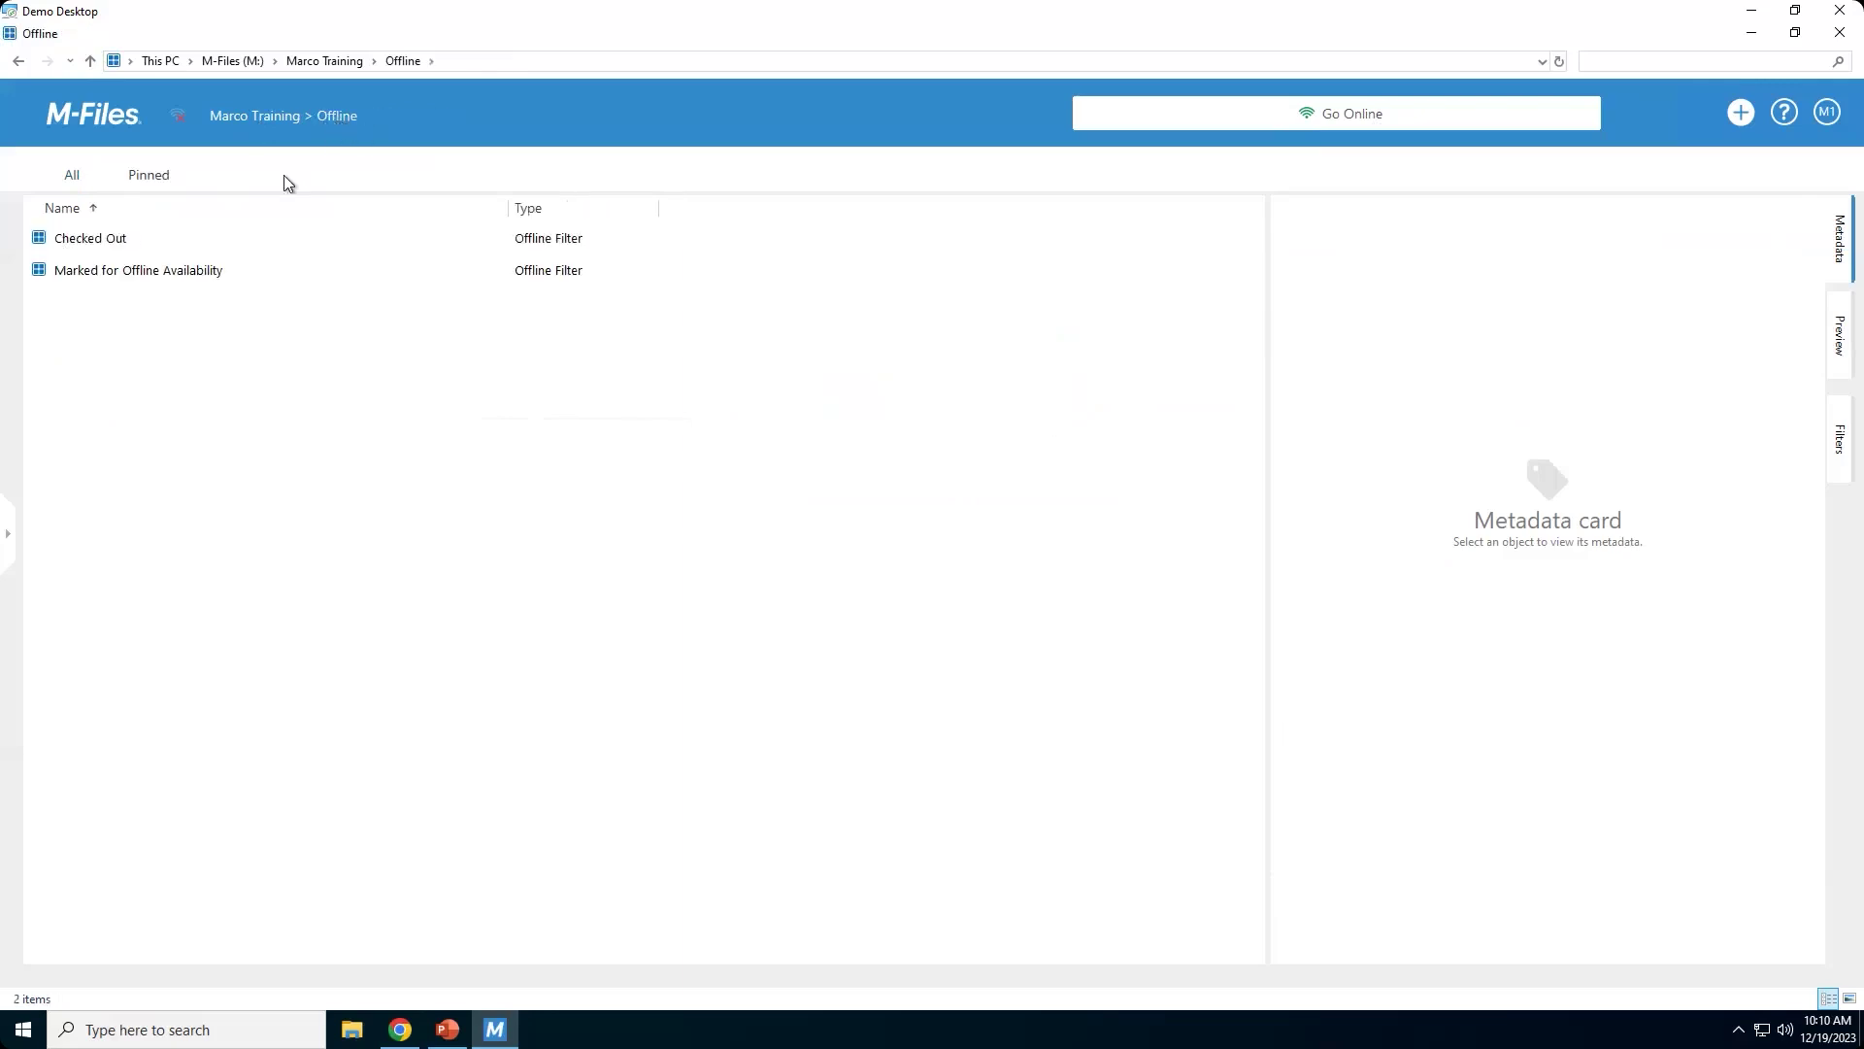
{"action": "double_click", "coordinate": [141, 271]}
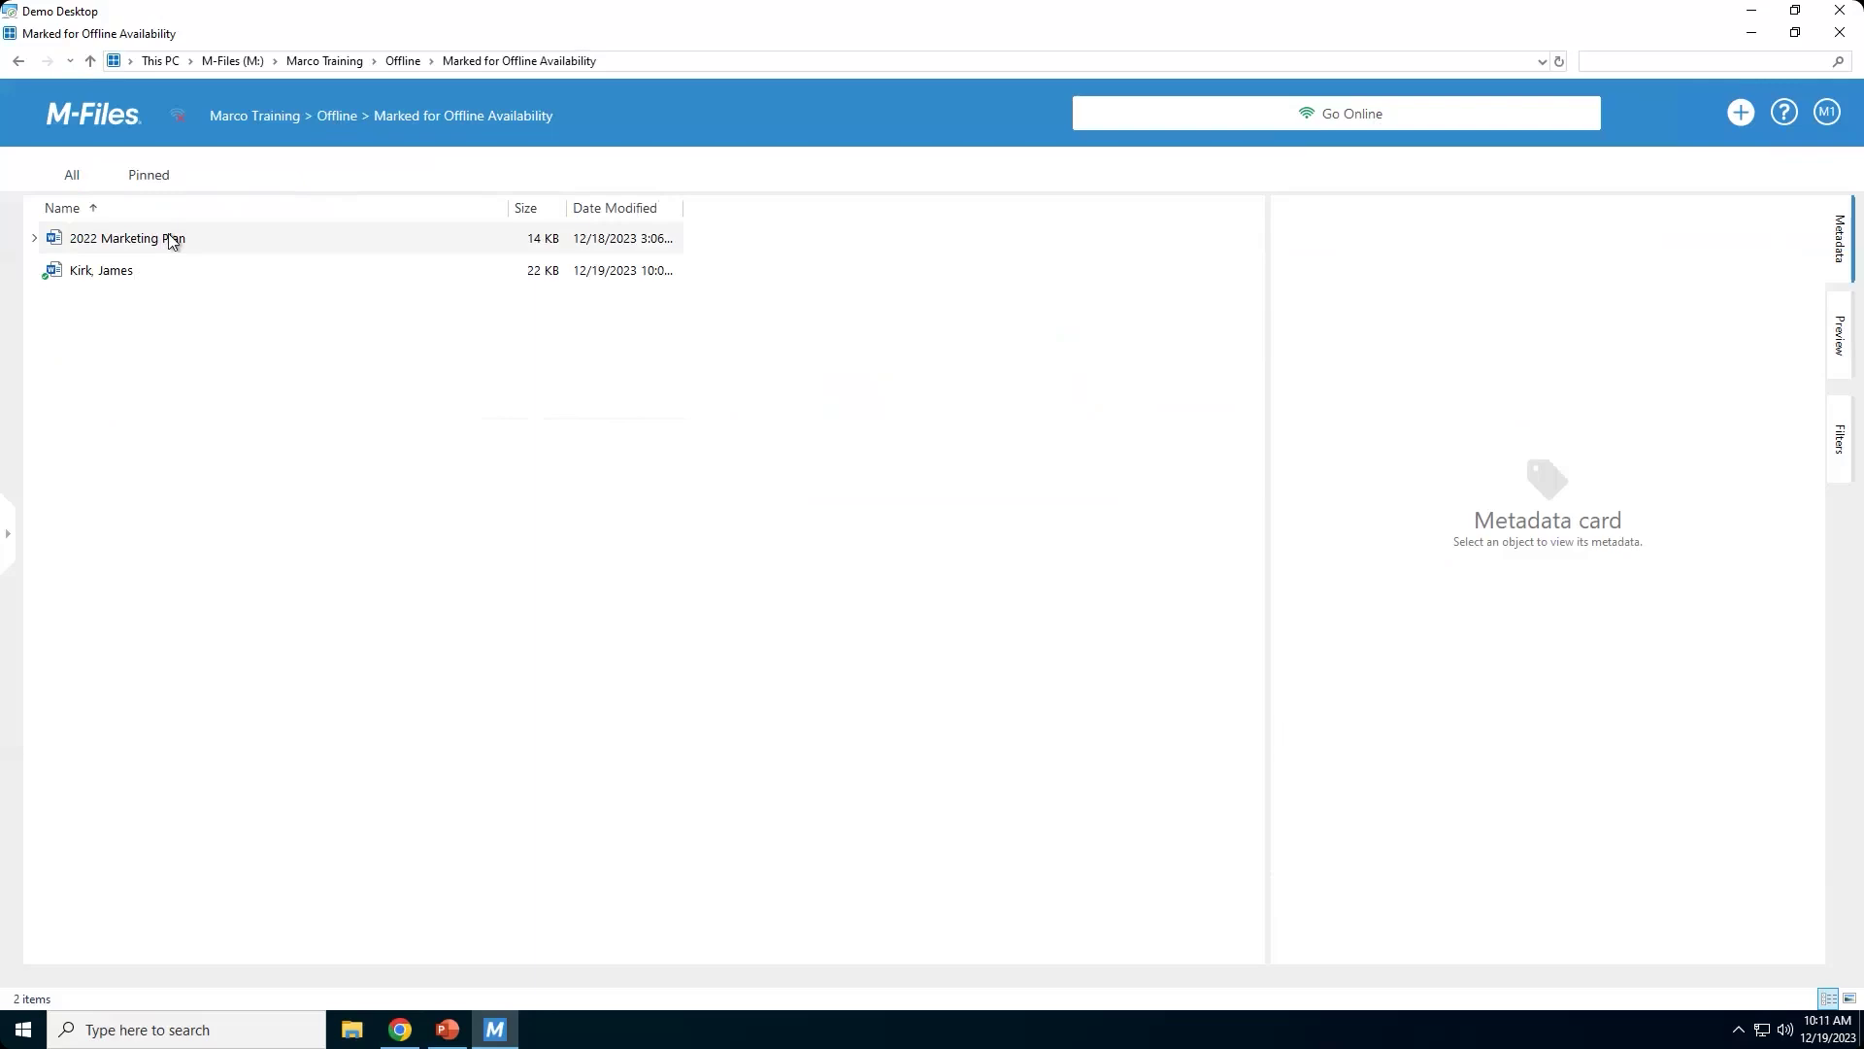
{"action": "left_click", "coordinate": [1370, 119]}
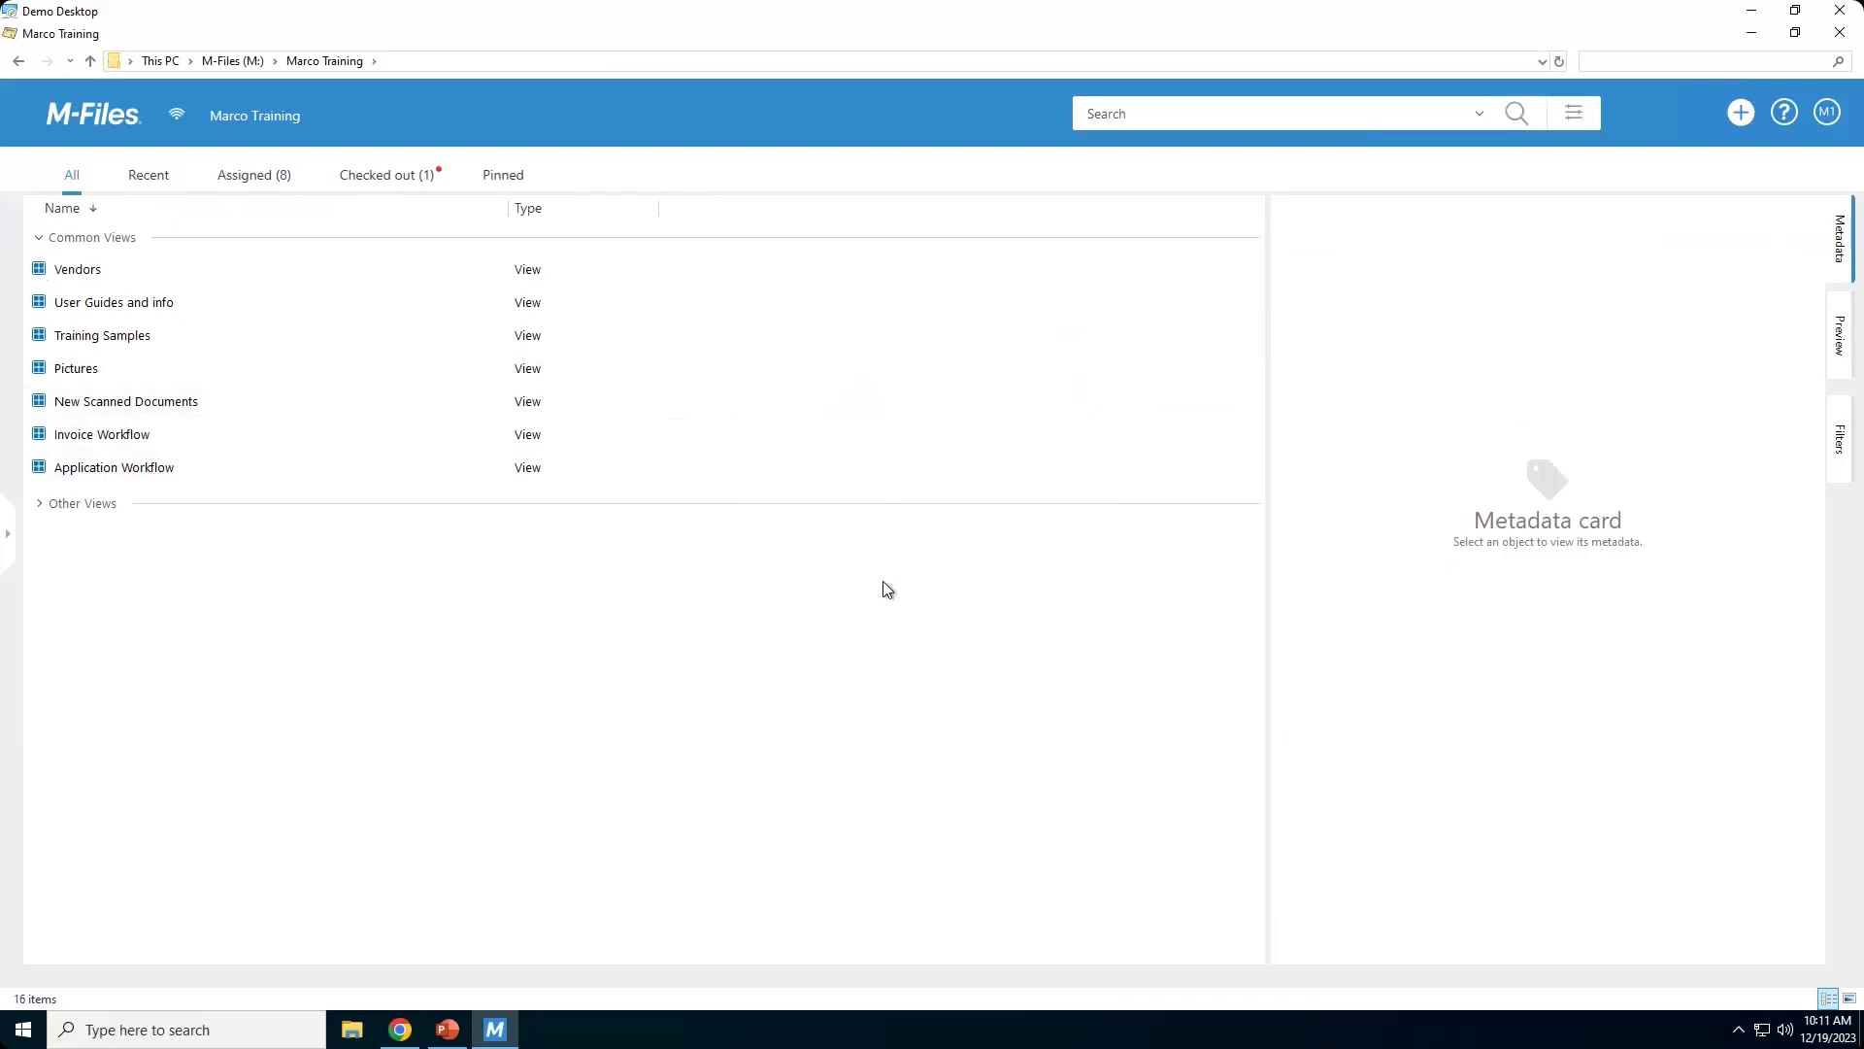
Check the External Repositories dialog for connected repositories and close it.
{"action": "left_click", "coordinate": [1831, 113]}
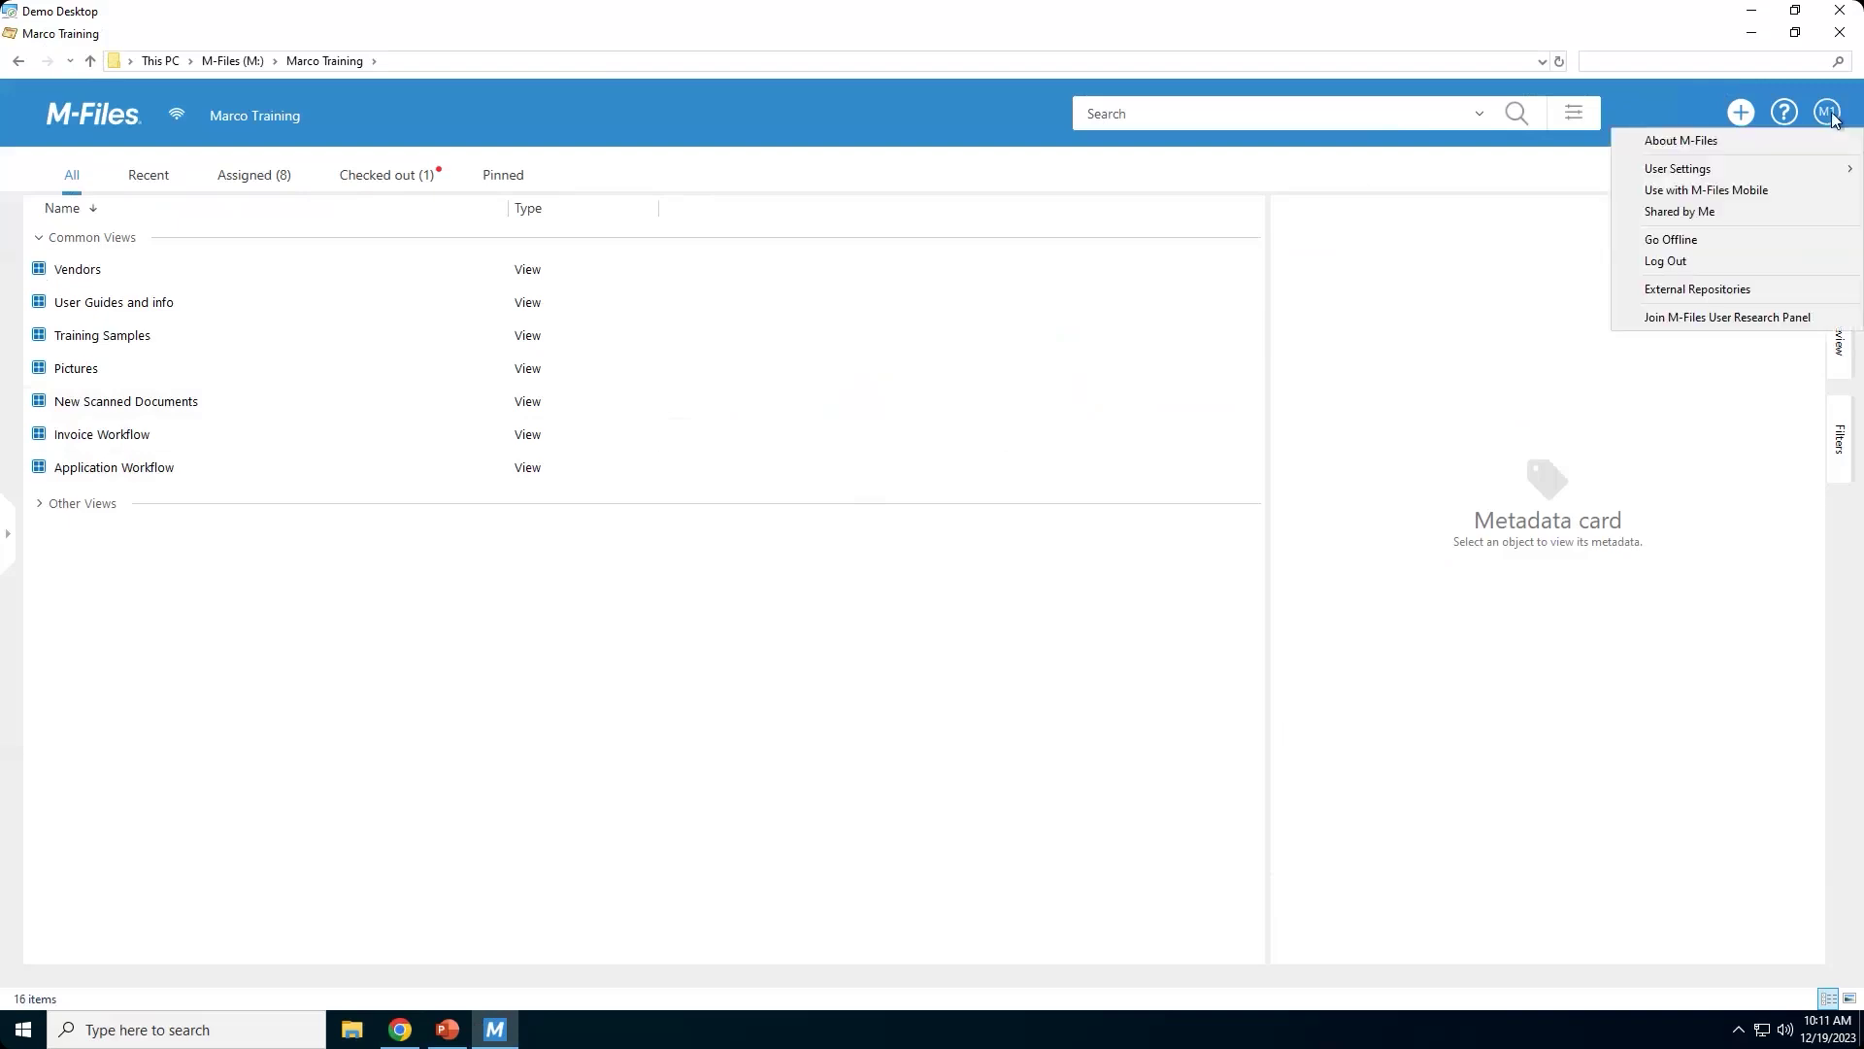
{"action": "left_click", "coordinate": [1791, 298]}
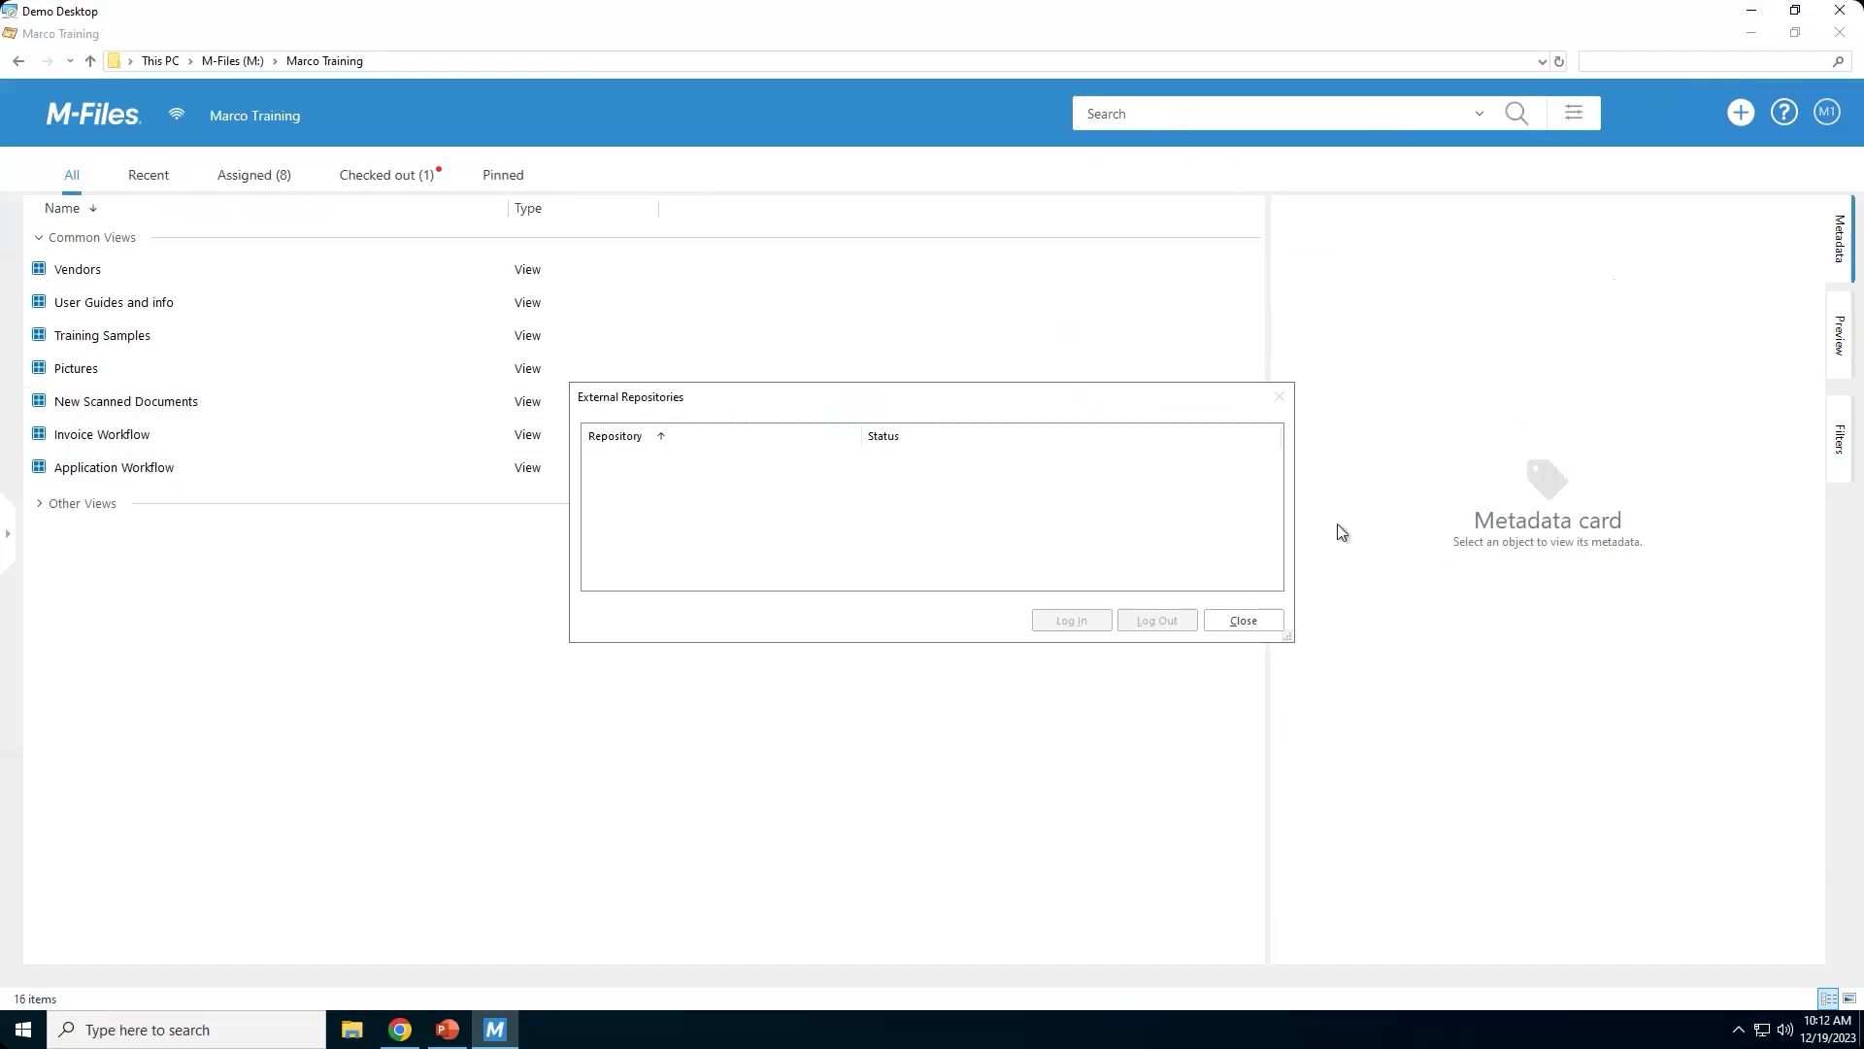
{"action": "left_click", "coordinate": [1245, 620]}
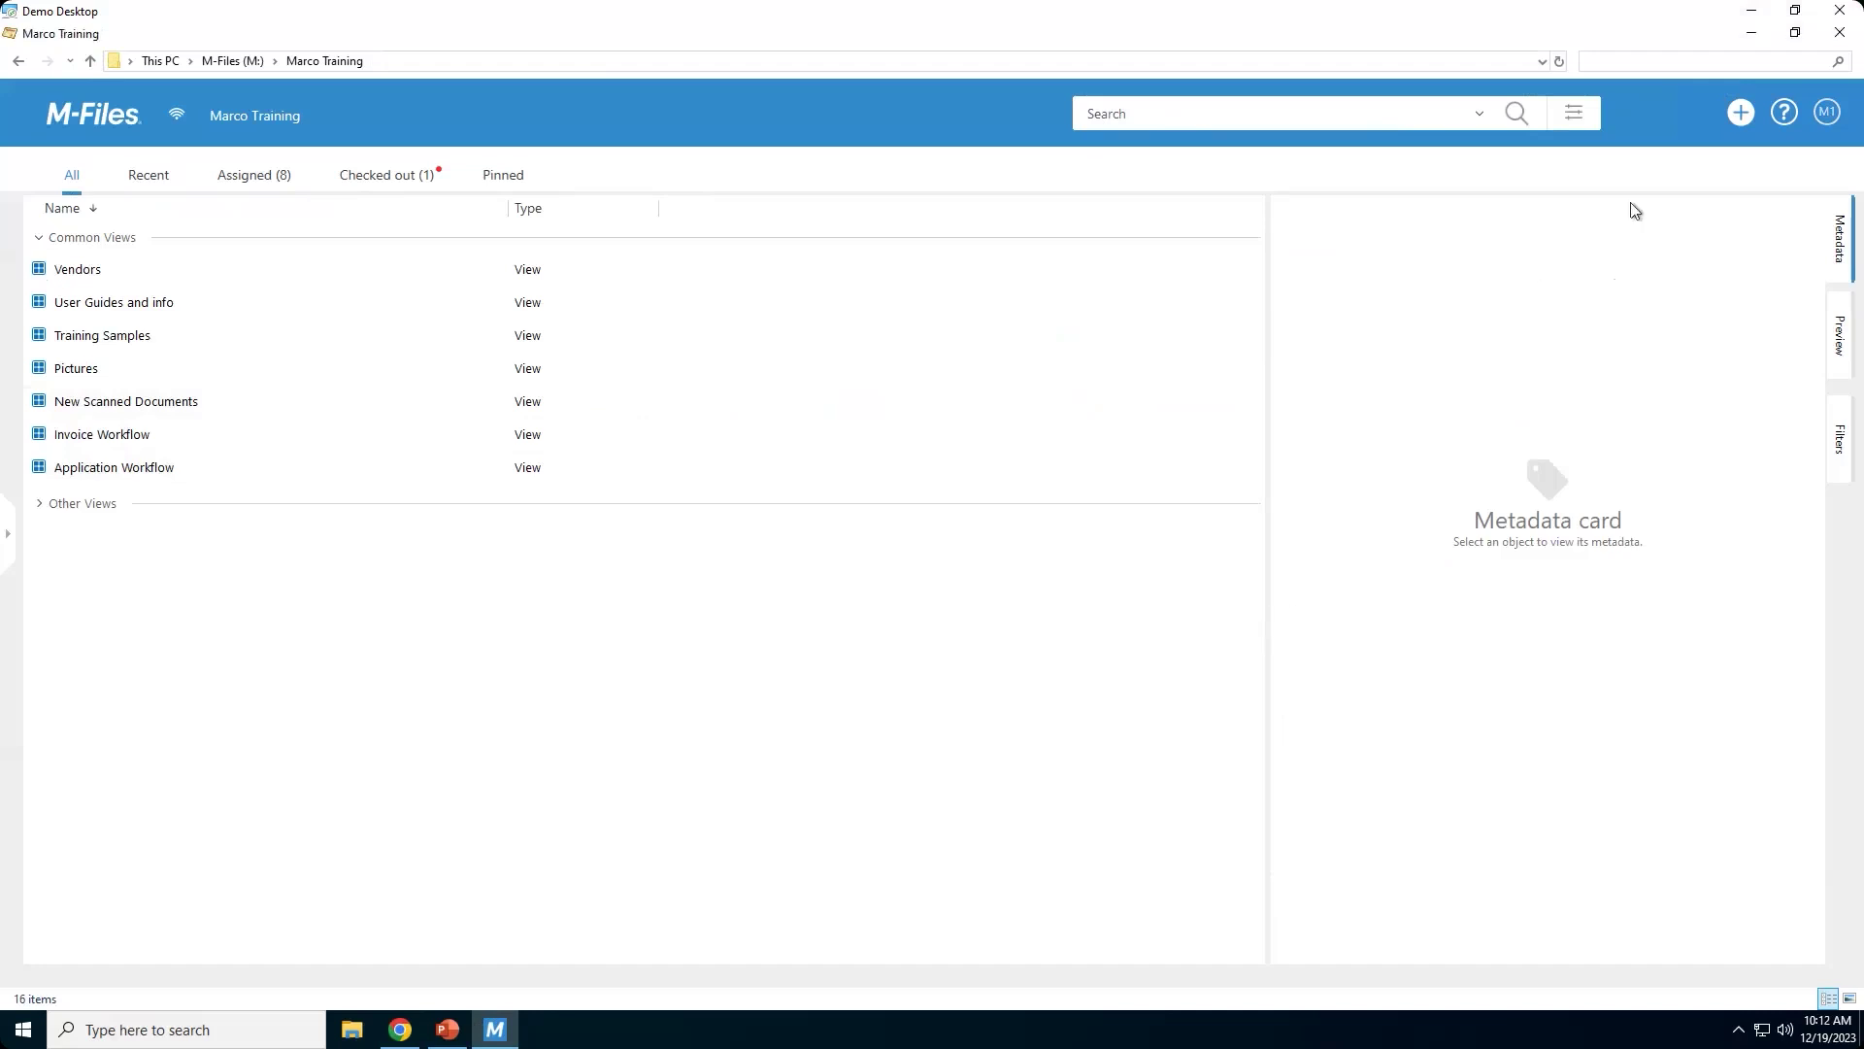
Open the Join M-Files User Research Panel web page, review the reasons to participate and how it works, and close it.
{"action": "left_click", "coordinate": [1826, 113]}
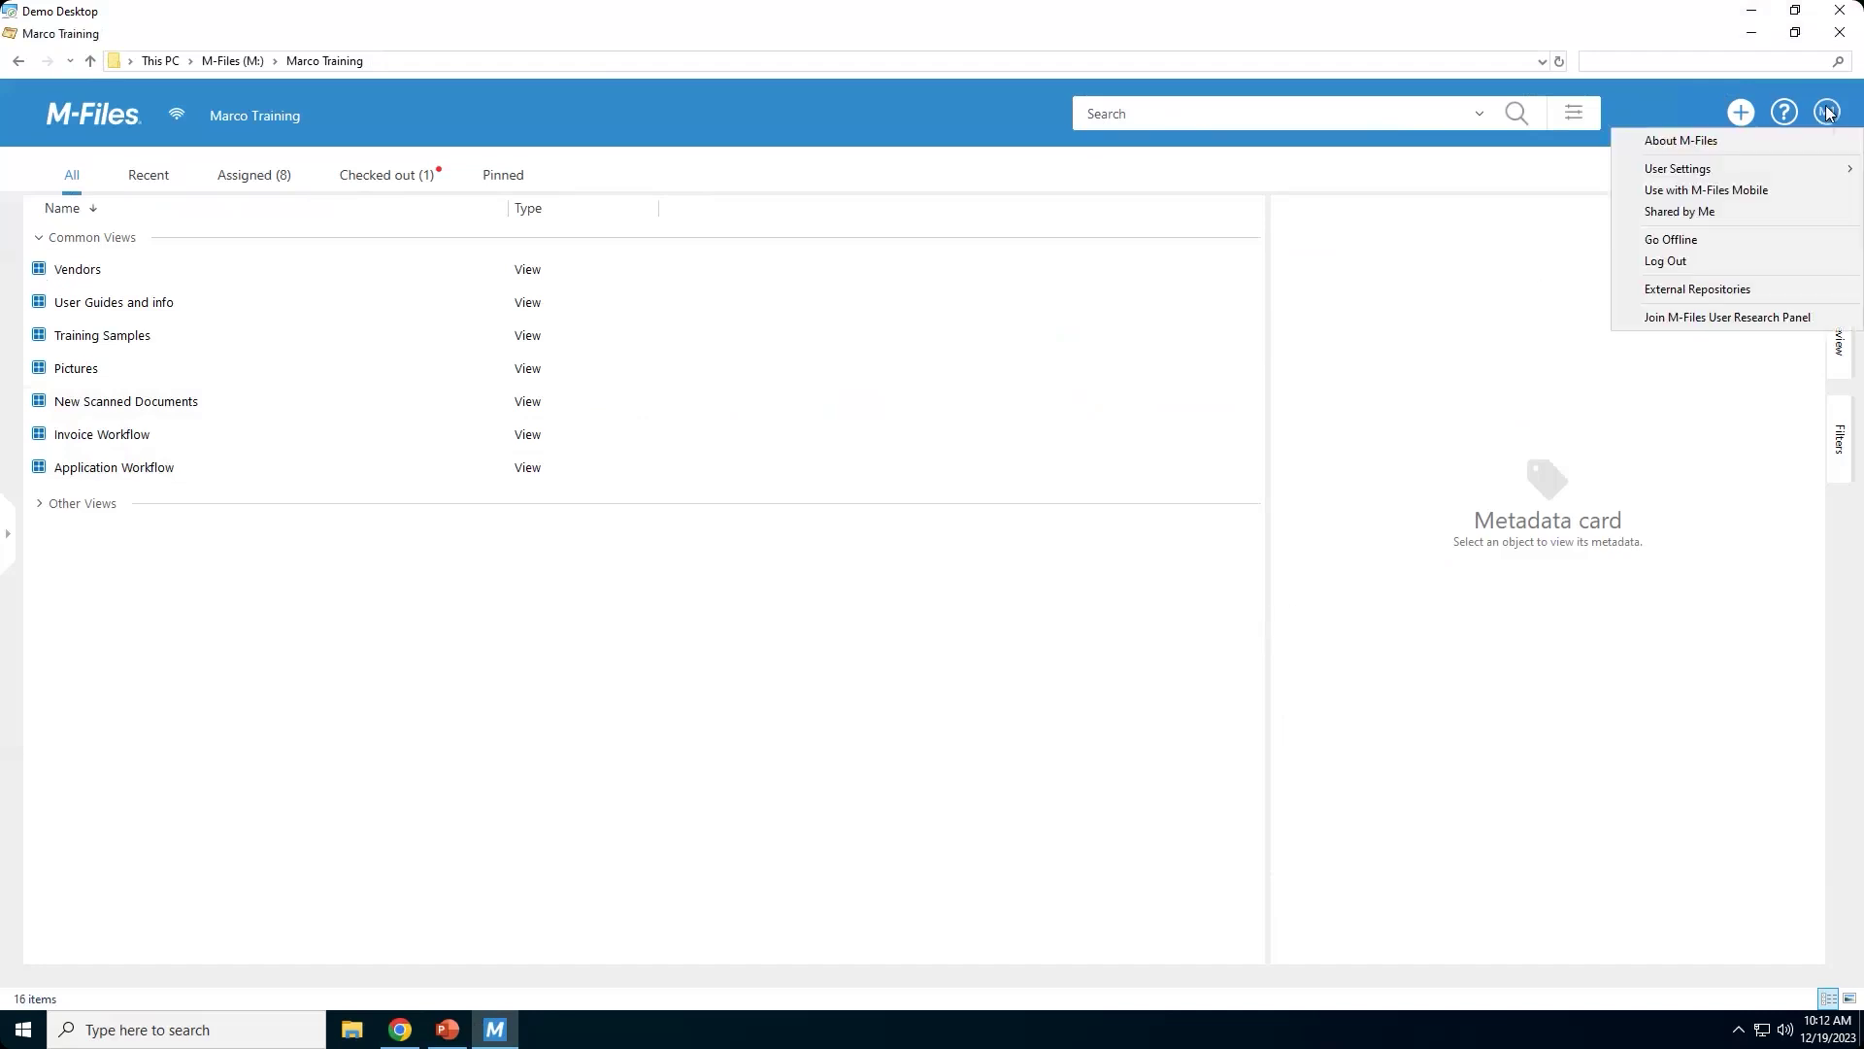
{"action": "left_click", "coordinate": [1761, 316]}
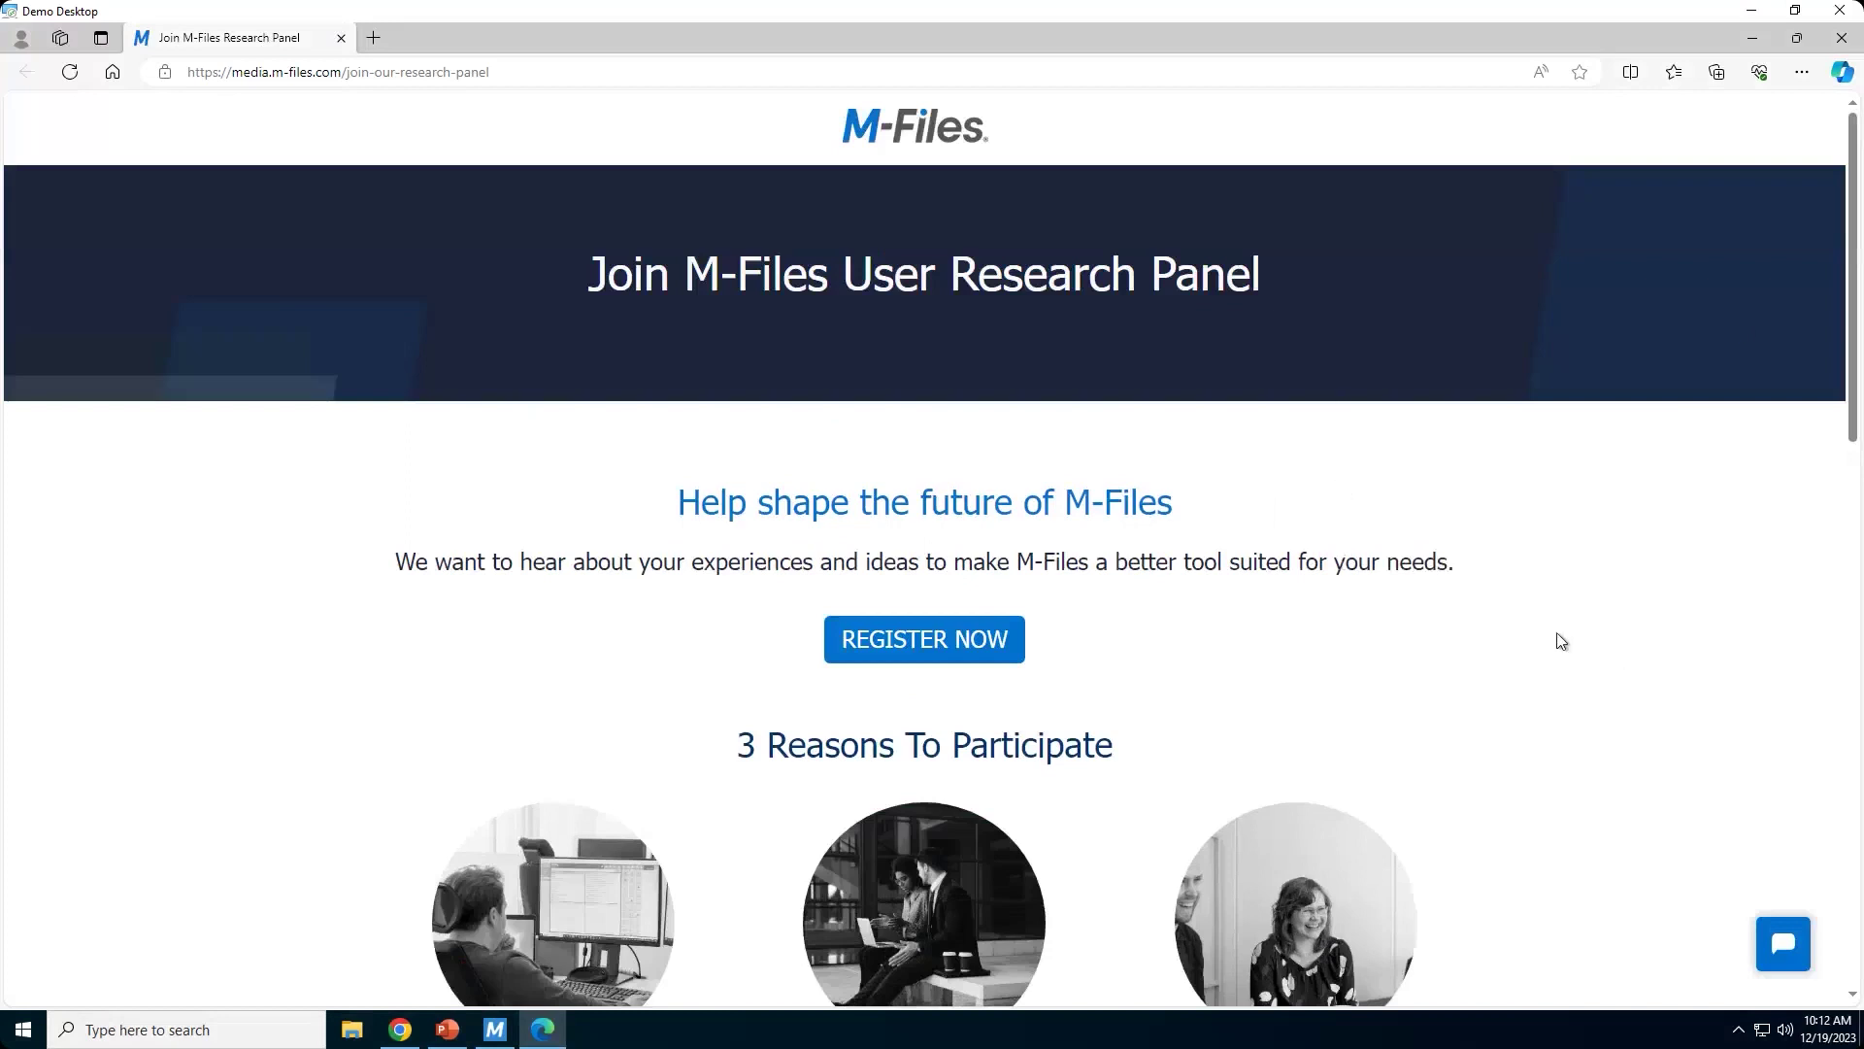
{"action": "scroll", "coordinate": [1519, 636], "scroll_direction": "down", "scroll_amount": 3}
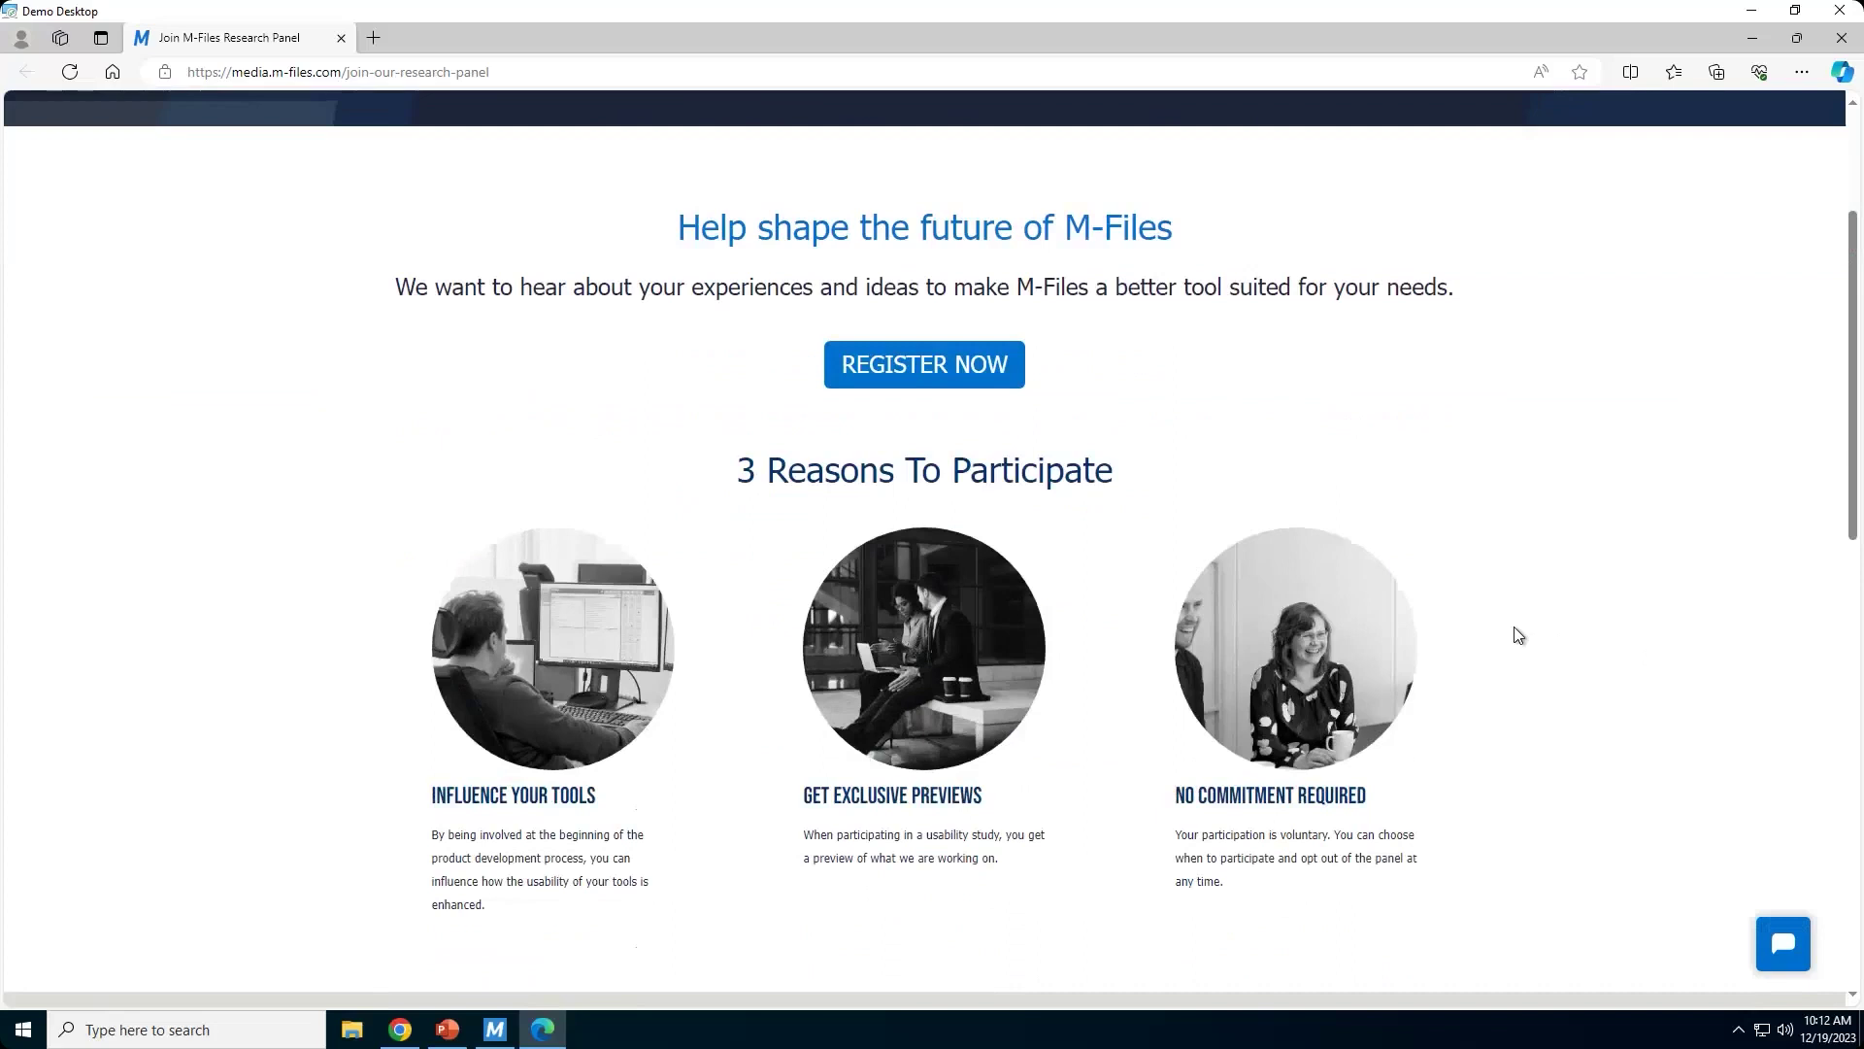
{"action": "scroll", "coordinate": [1519, 636], "scroll_direction": "down", "scroll_amount": 1}
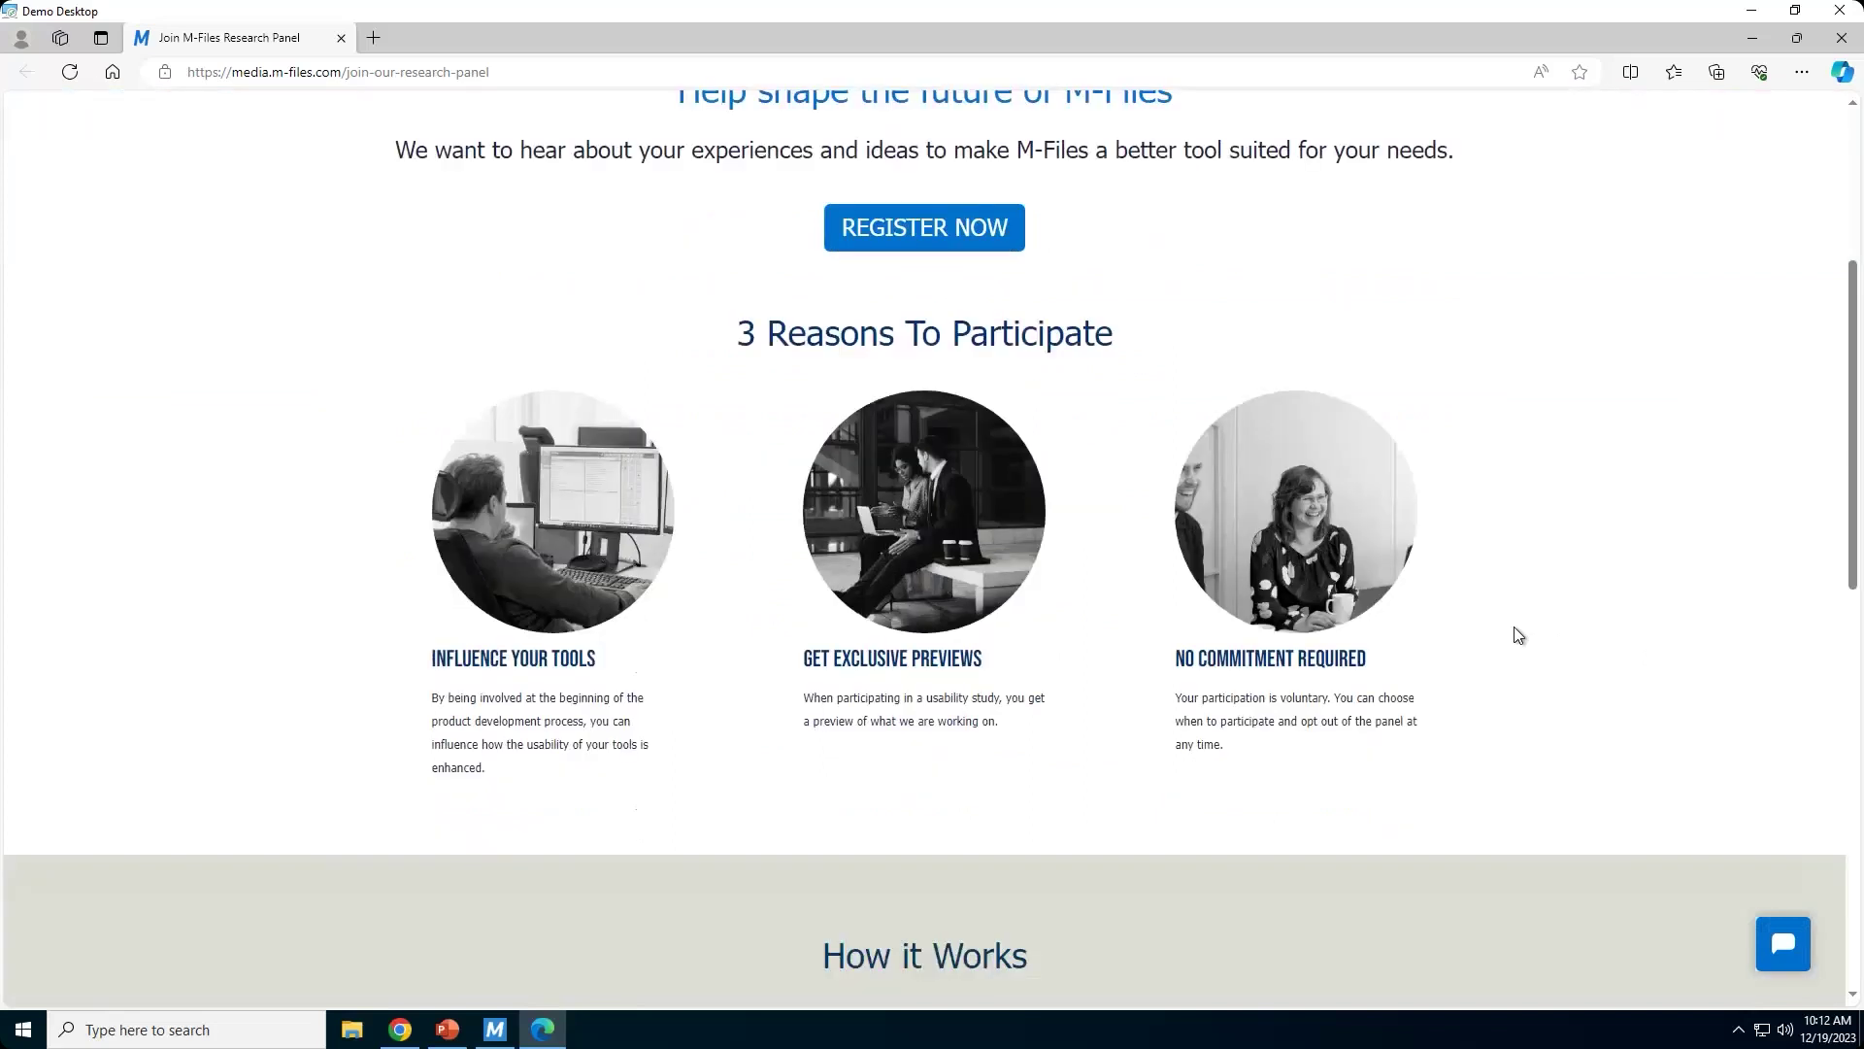
{"action": "scroll", "coordinate": [1519, 636], "scroll_direction": "down", "scroll_amount": 1}
{"action": "scroll", "coordinate": [1519, 636], "scroll_direction": "down", "scroll_amount": 3}
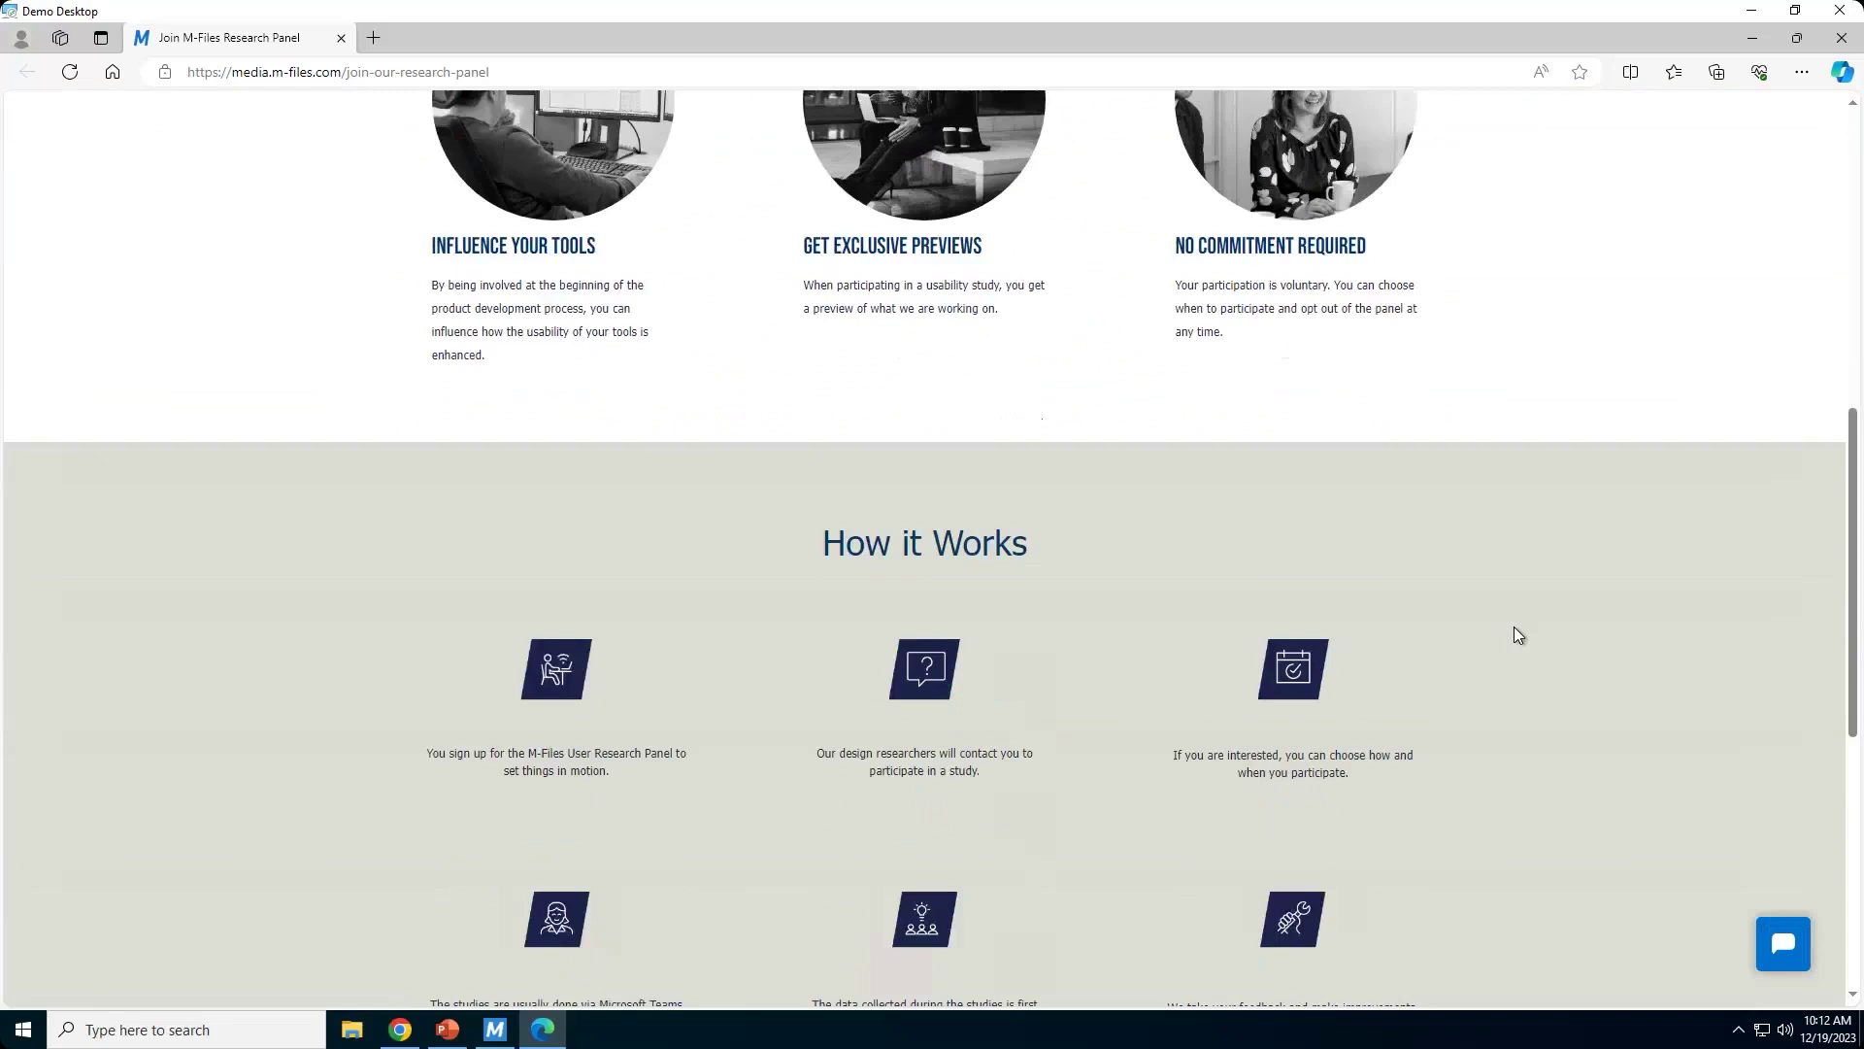
{"action": "scroll", "coordinate": [1517, 635], "scroll_direction": "down", "scroll_amount": 1}
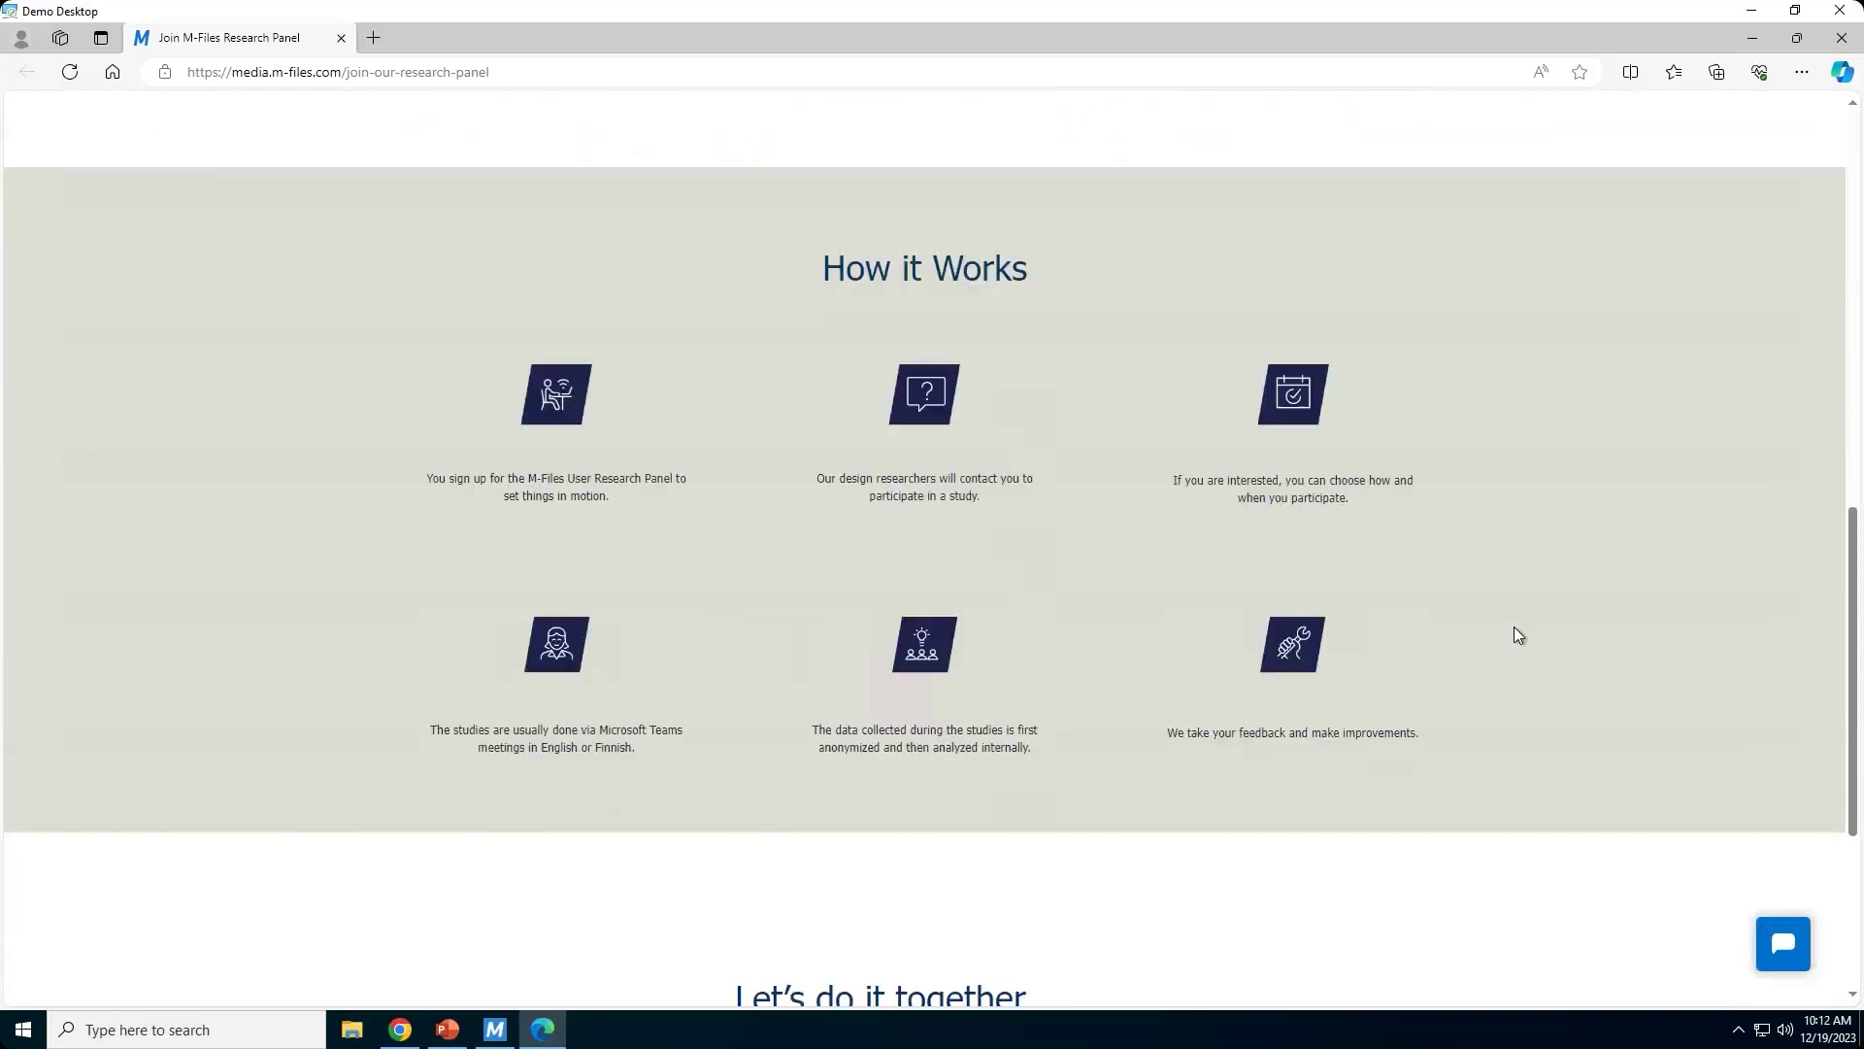
{"action": "scroll", "coordinate": [1518, 635], "scroll_direction": "up", "scroll_amount": 7}
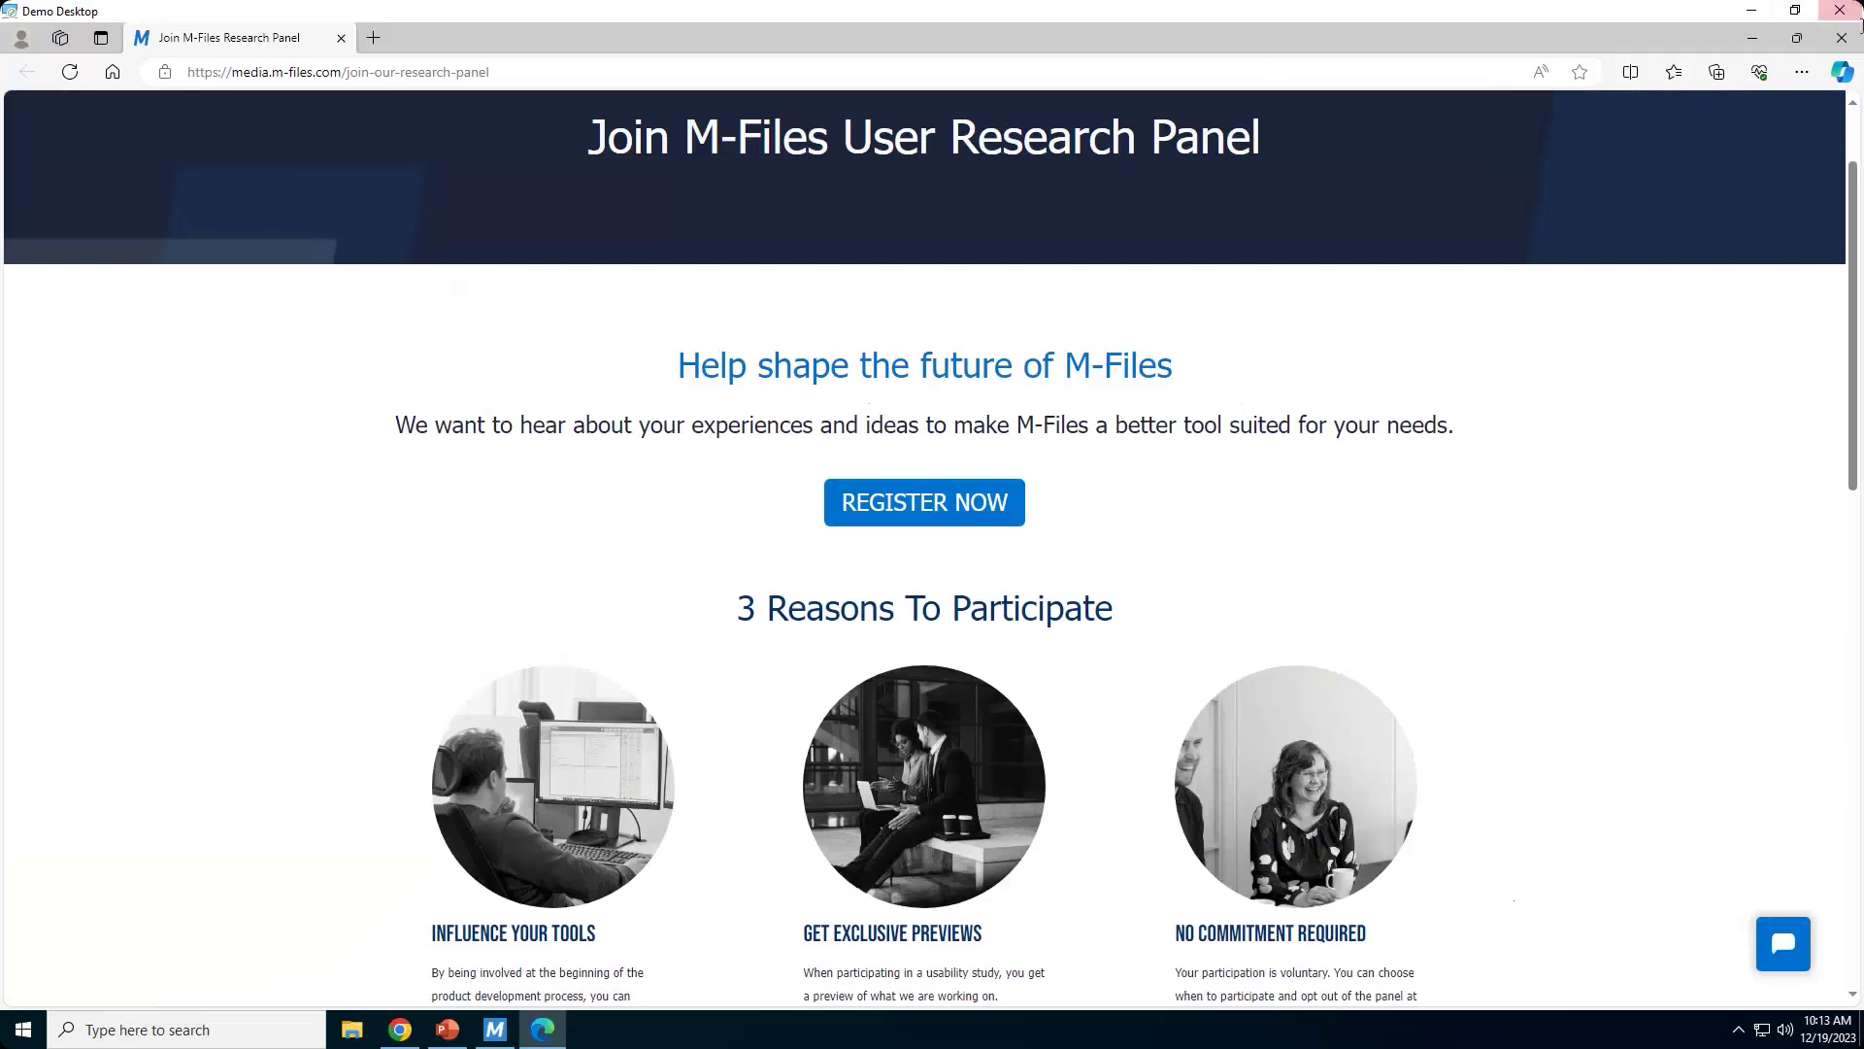
{"action": "left_click", "coordinate": [1853, 45]}
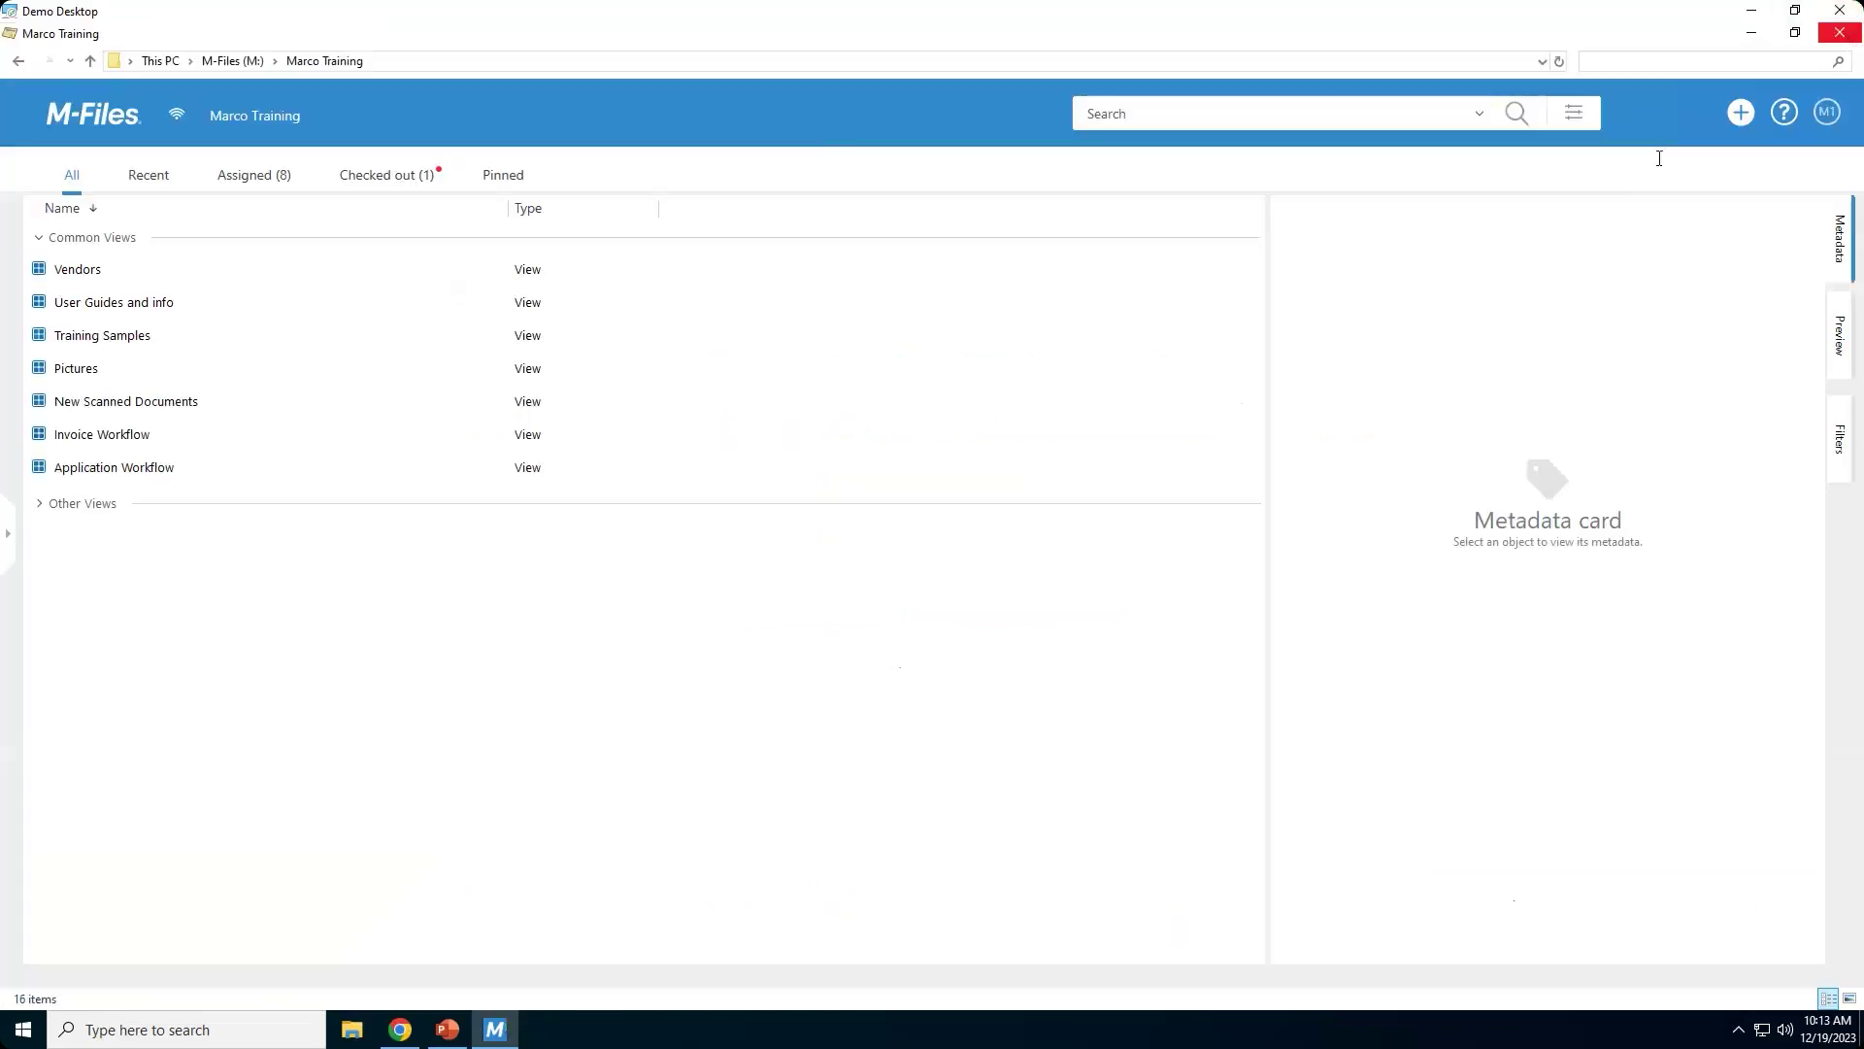
Switch to the PowerPoint presentation and select the Question and Answer slide.
{"action": "left_click", "coordinate": [448, 1031]}
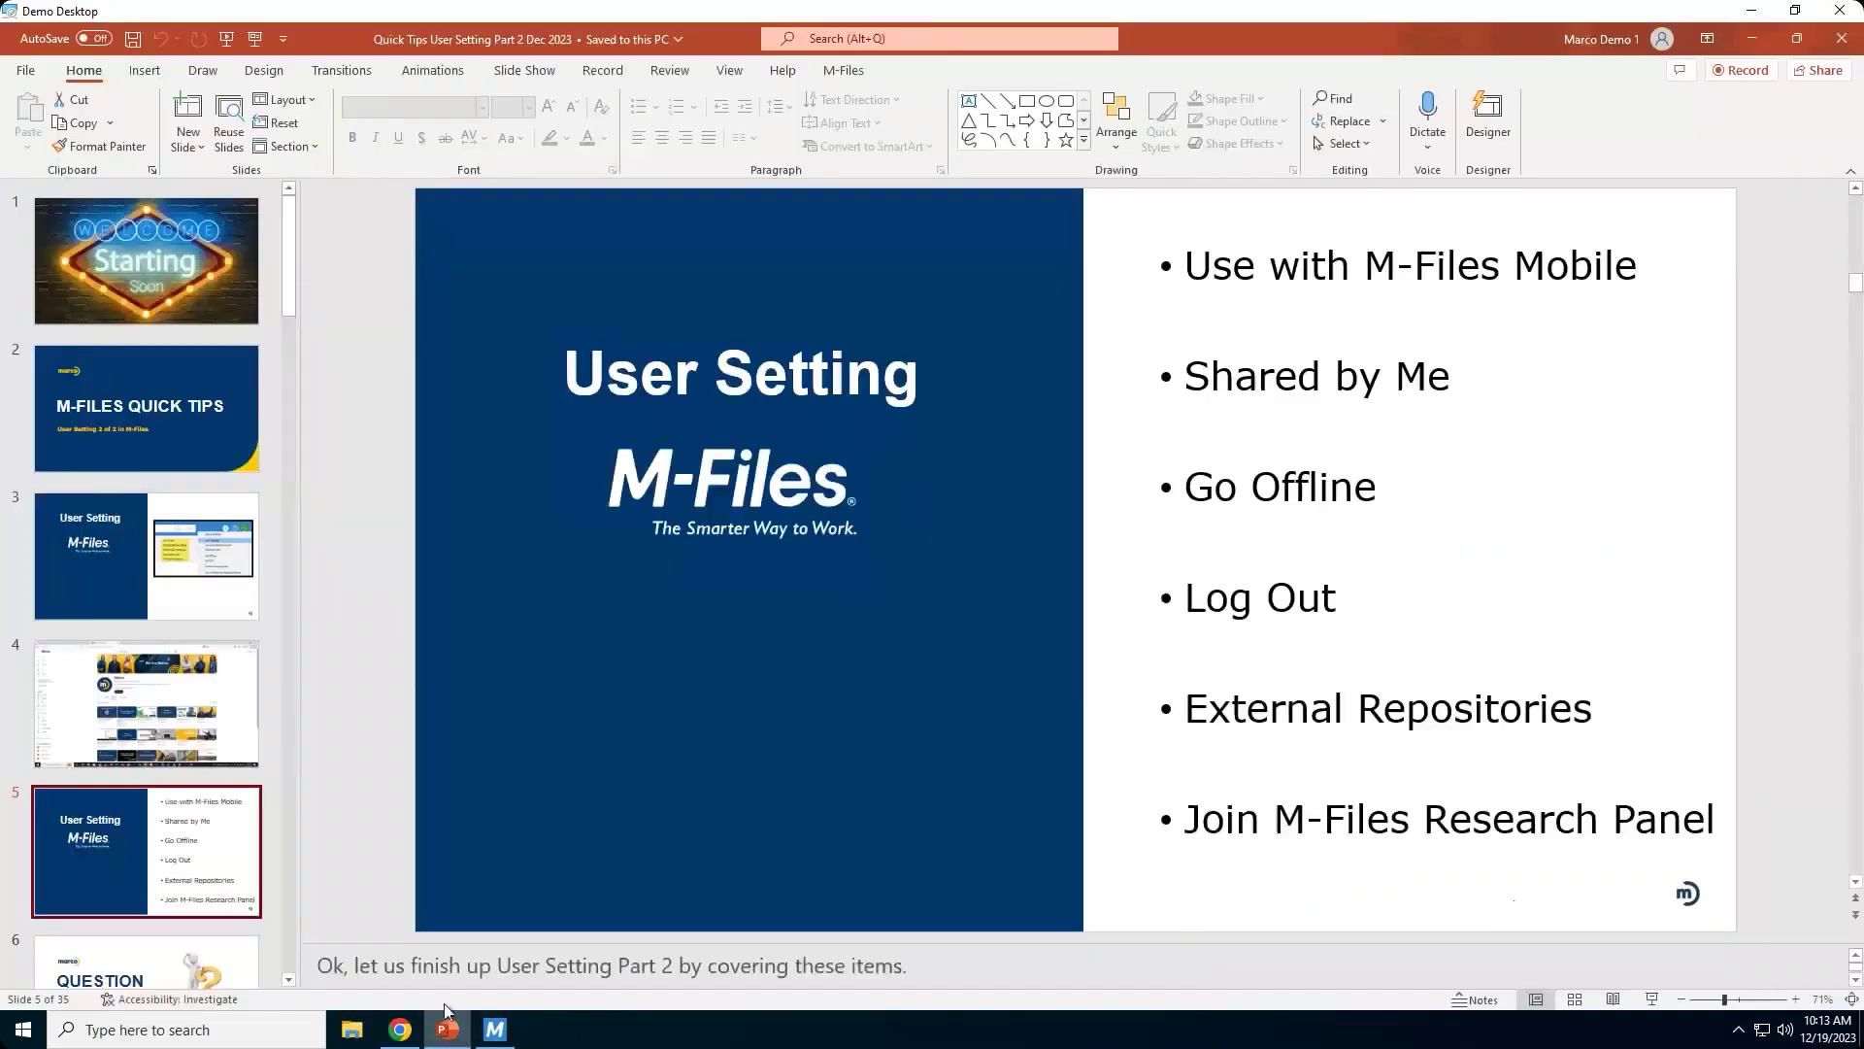
{"action": "scroll", "coordinate": [230, 859], "scroll_direction": "down", "scroll_amount": 1}
{"action": "left_click", "coordinate": [225, 854]}
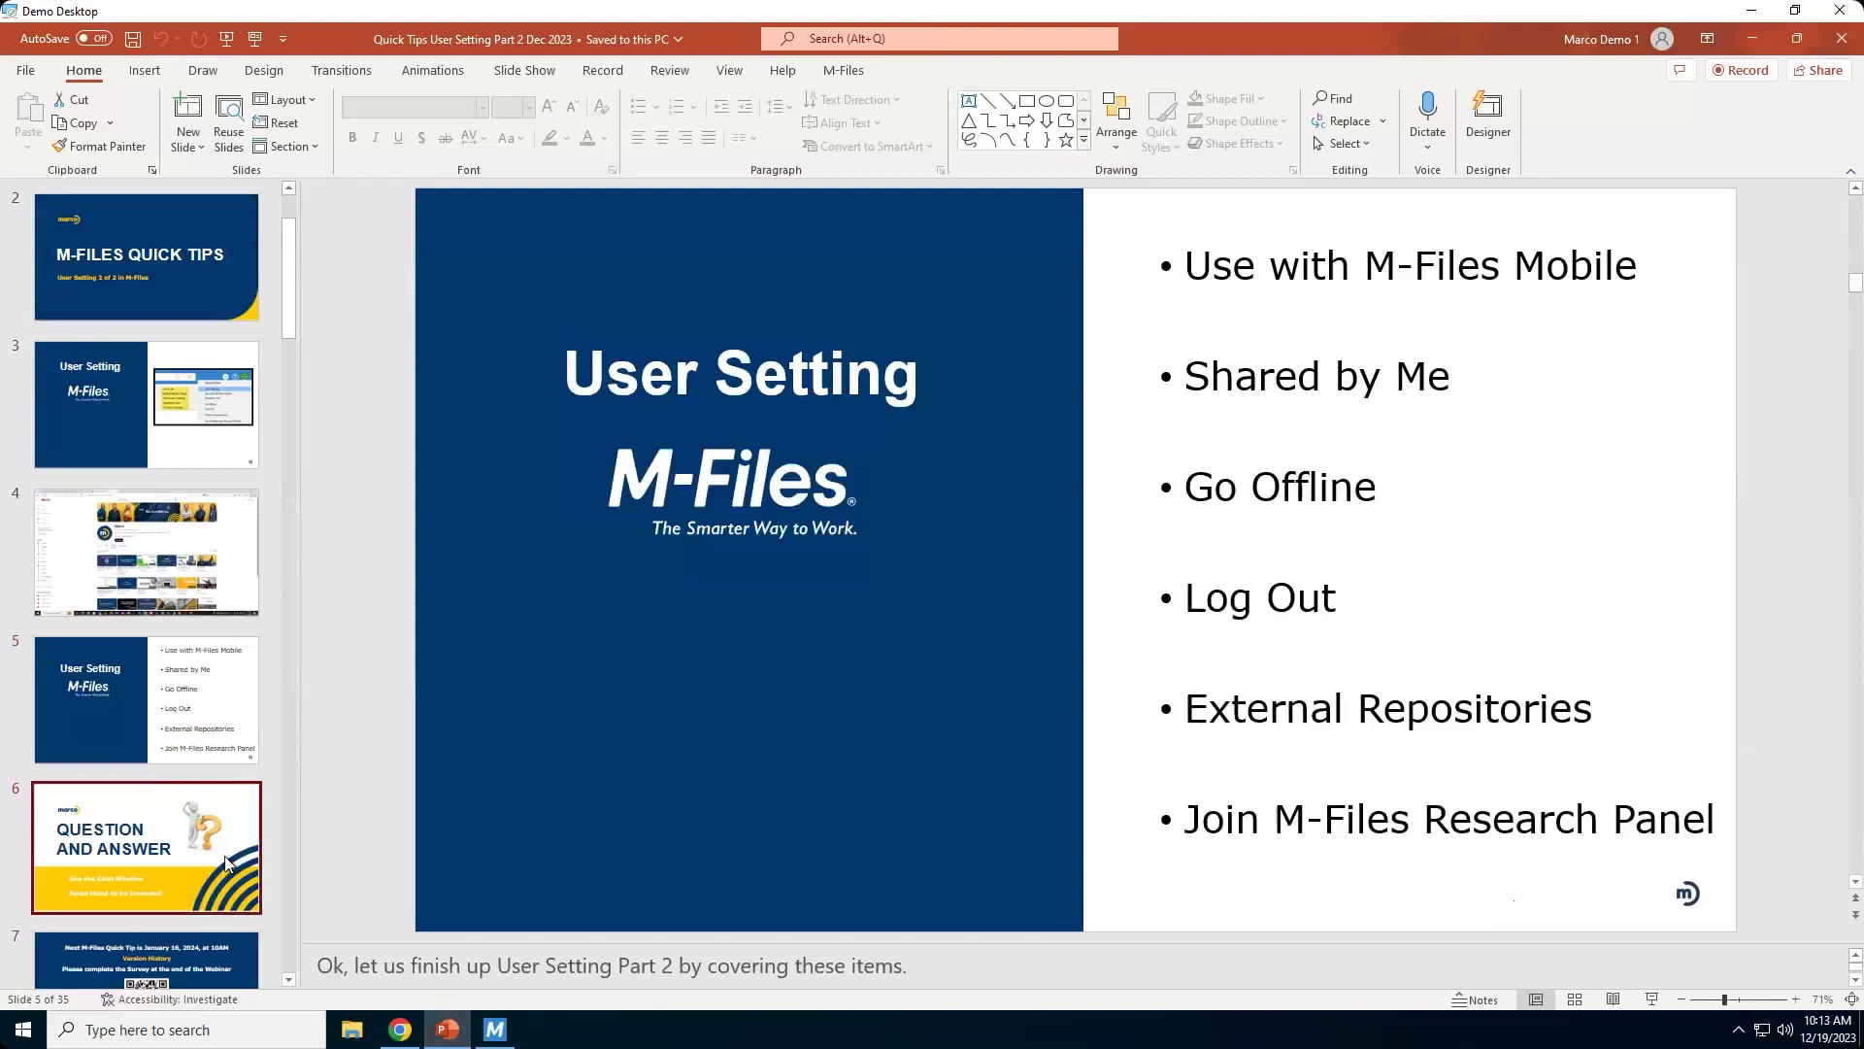